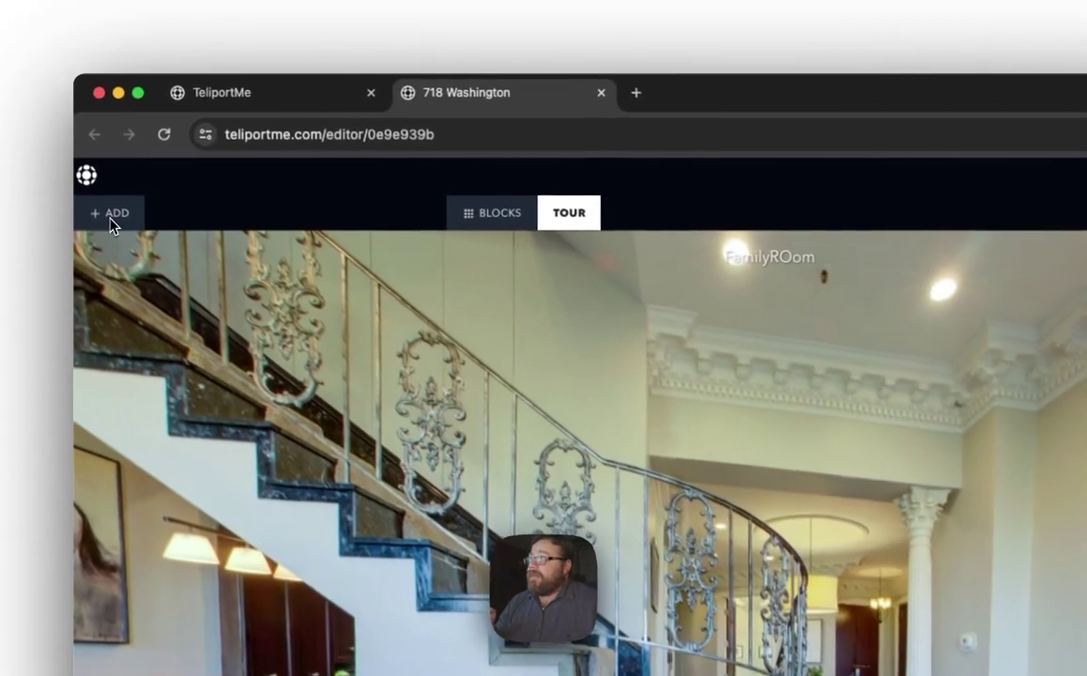
click(93, 145)
scroll(610, 403, down, 2)
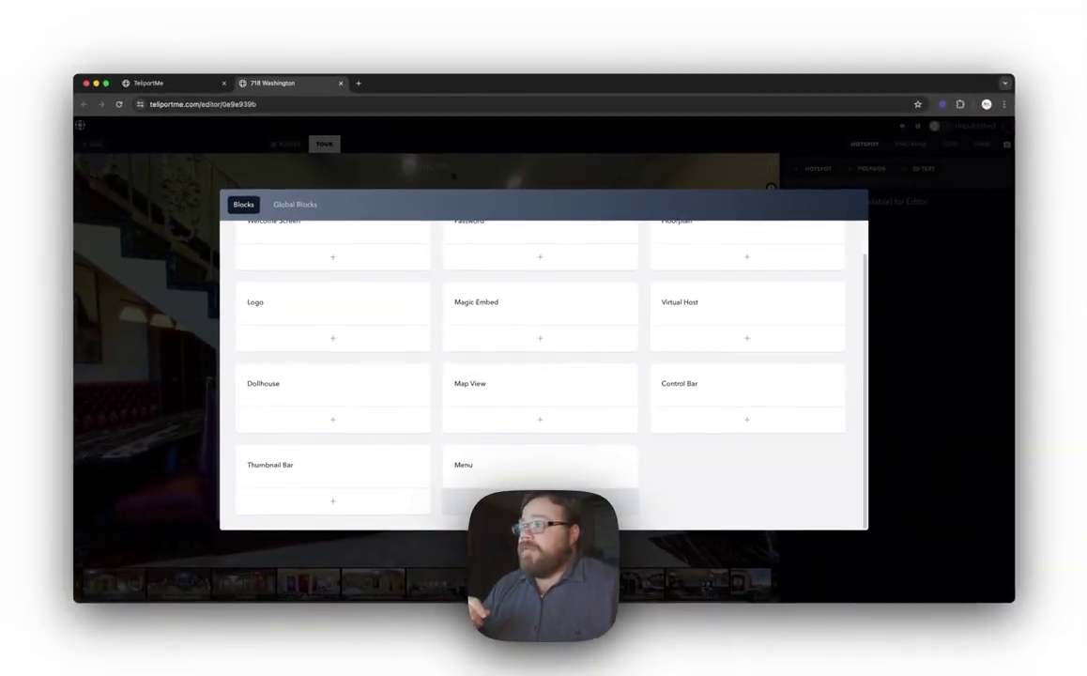
click(526, 479)
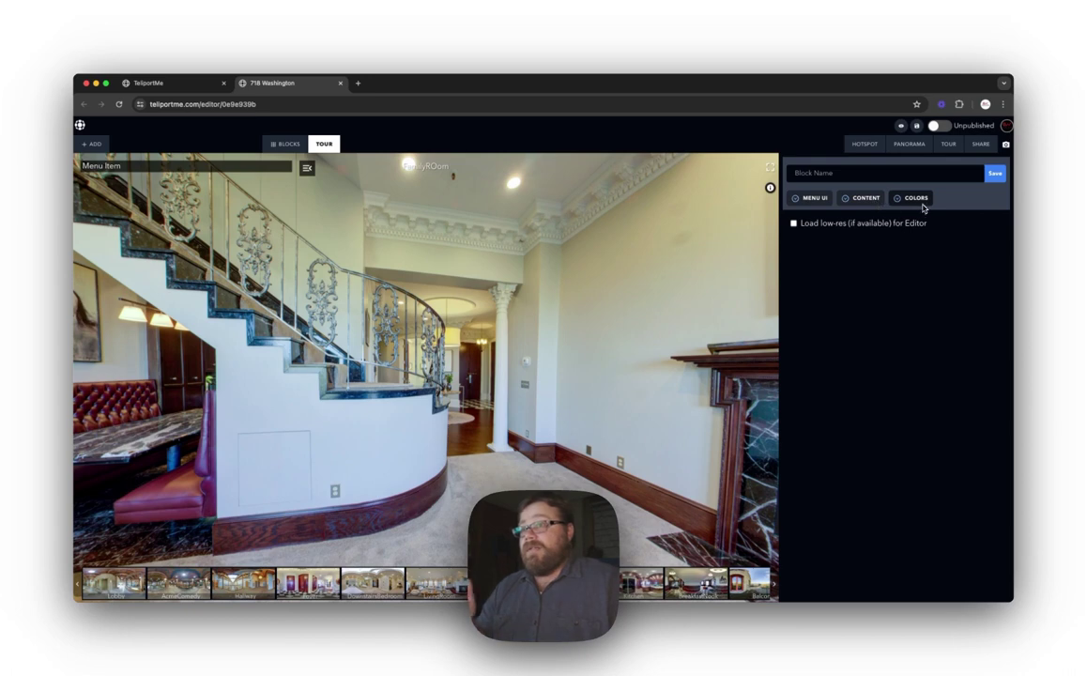
click(800, 201)
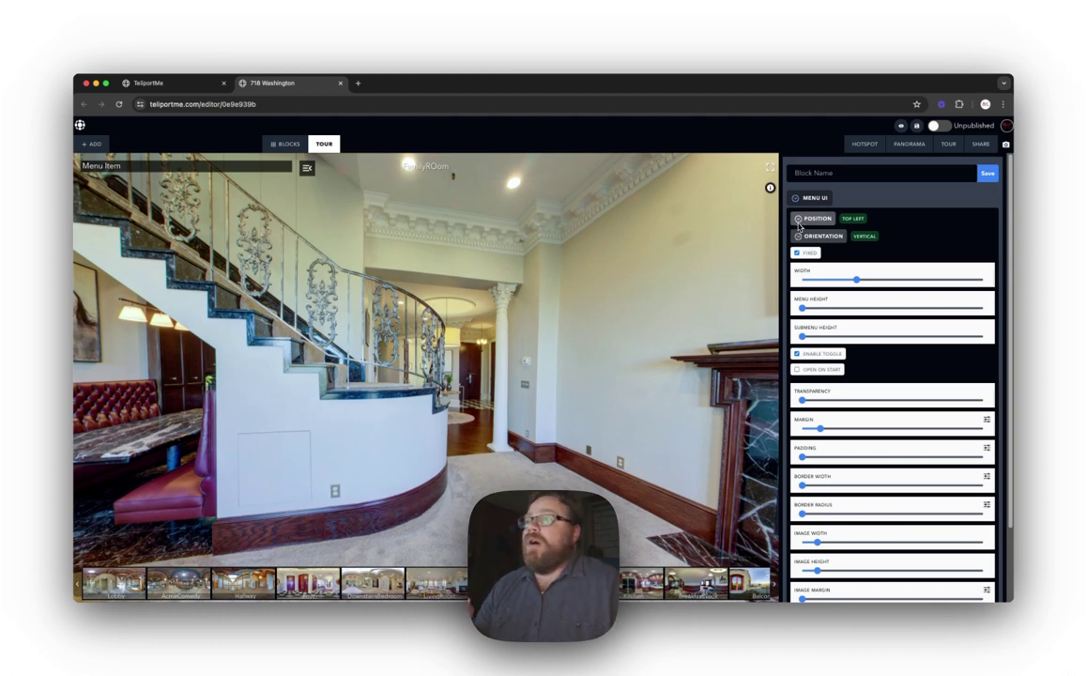
Step: Keep the menu's Position at Top Left and turn off FIXED so it fits its content
click(801, 222)
click(799, 223)
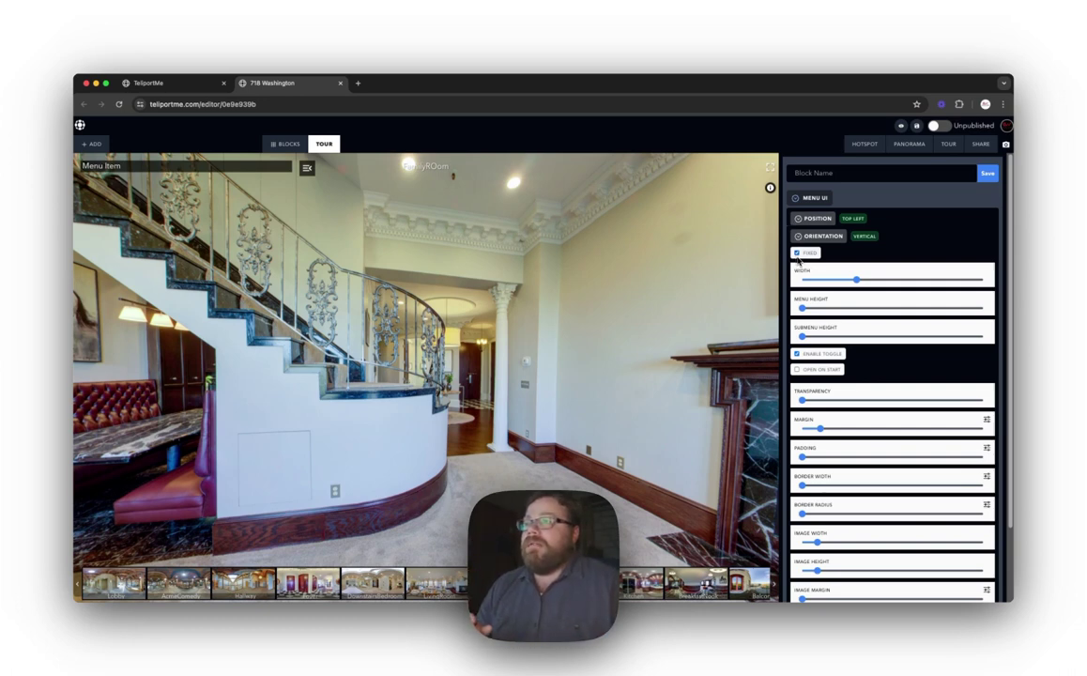
click(797, 253)
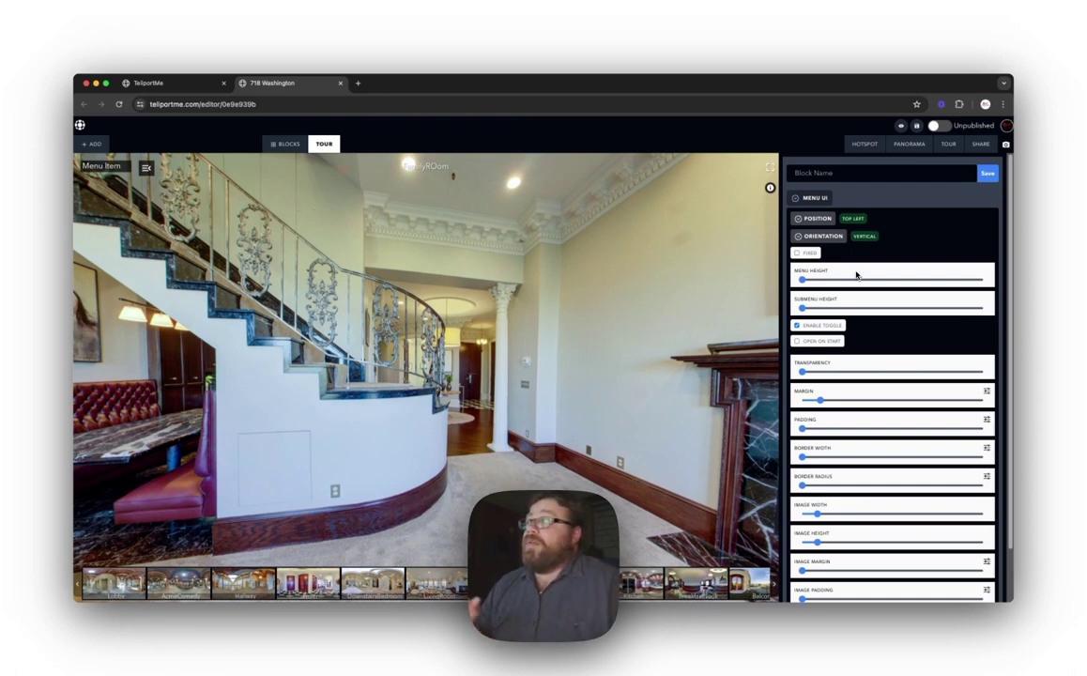
scroll(828, 262, down, 1)
scroll(828, 262, down, 2)
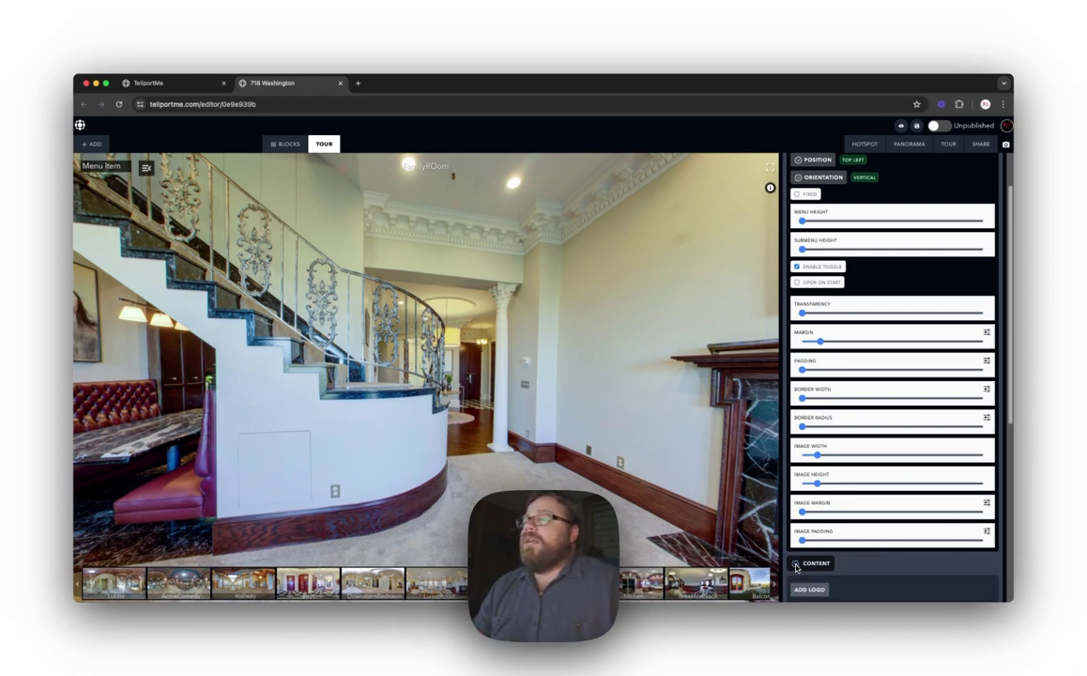
Step: Add the agent's logo from Your Logos to the menu's content
click(797, 564)
scroll(819, 264, down, 5)
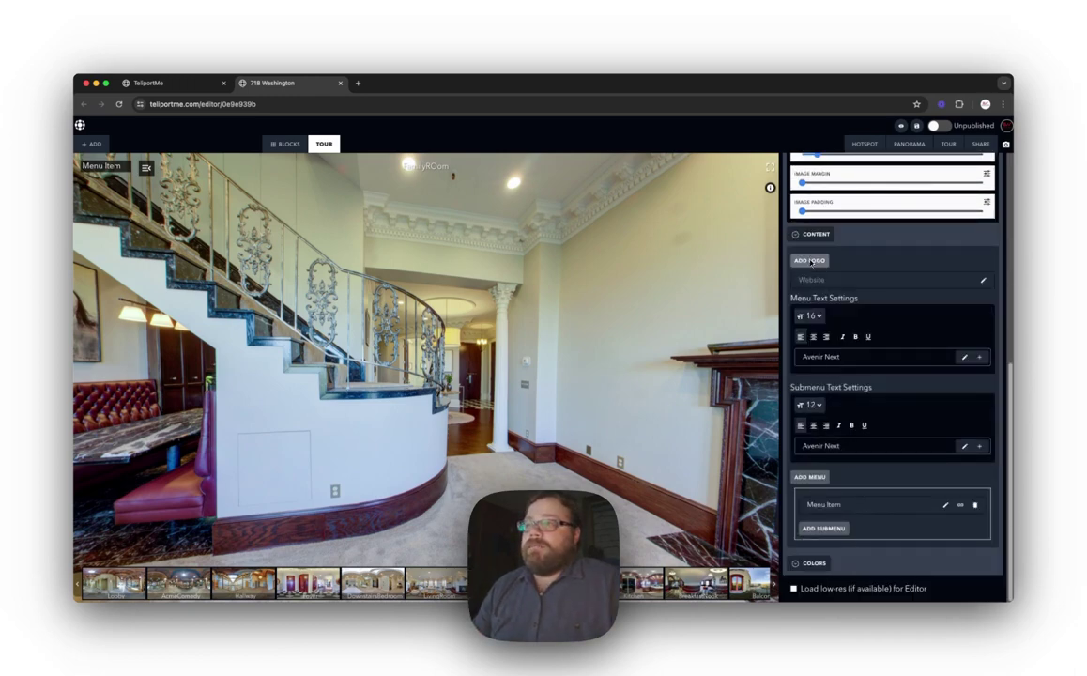
click(810, 261)
scroll(572, 393, down, 5)
click(487, 342)
click(845, 204)
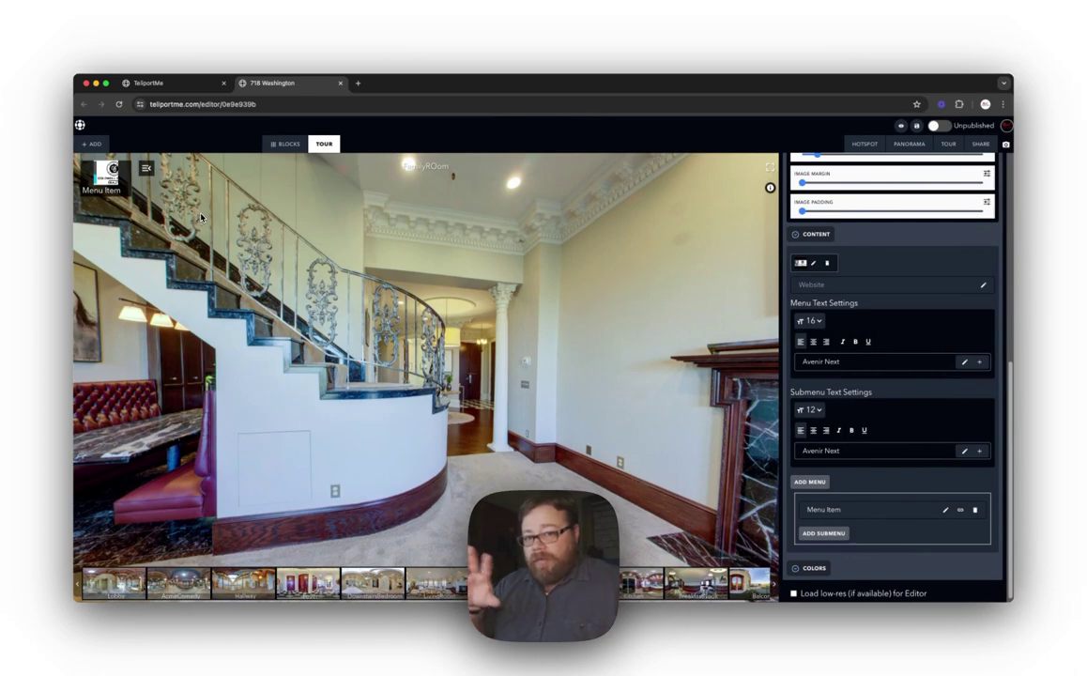
Step: Begin enlarging the menu logo by increasing its Image Width
scroll(202, 237, up, 3)
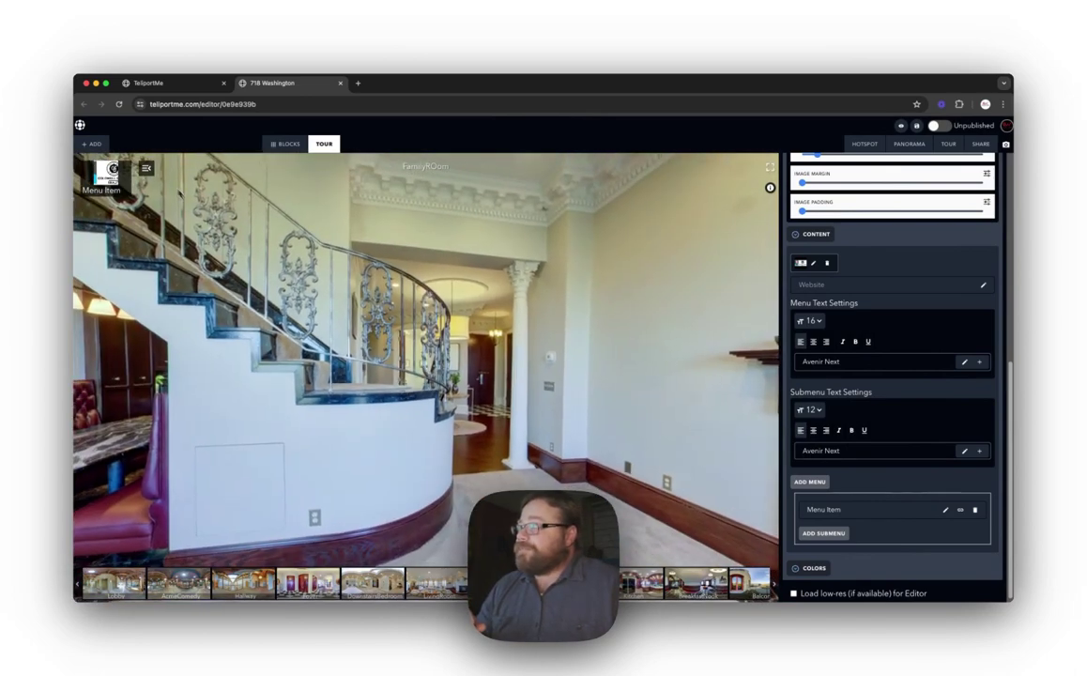
scroll(917, 344, up, 4)
scroll(917, 343, up, 4)
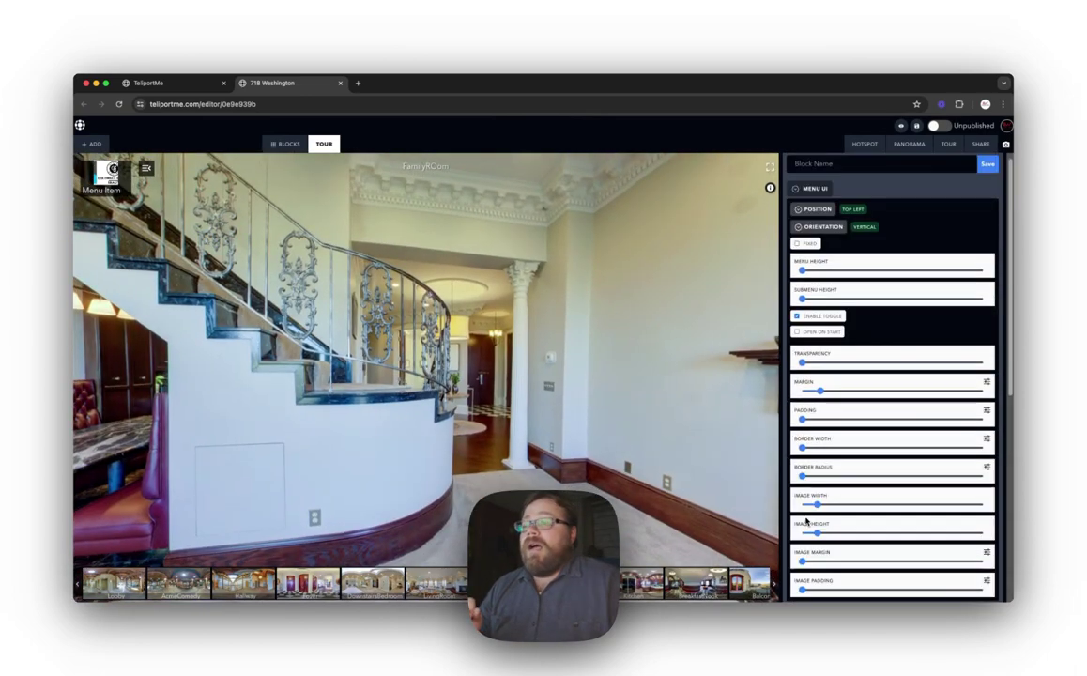
mouse_move(817, 512)
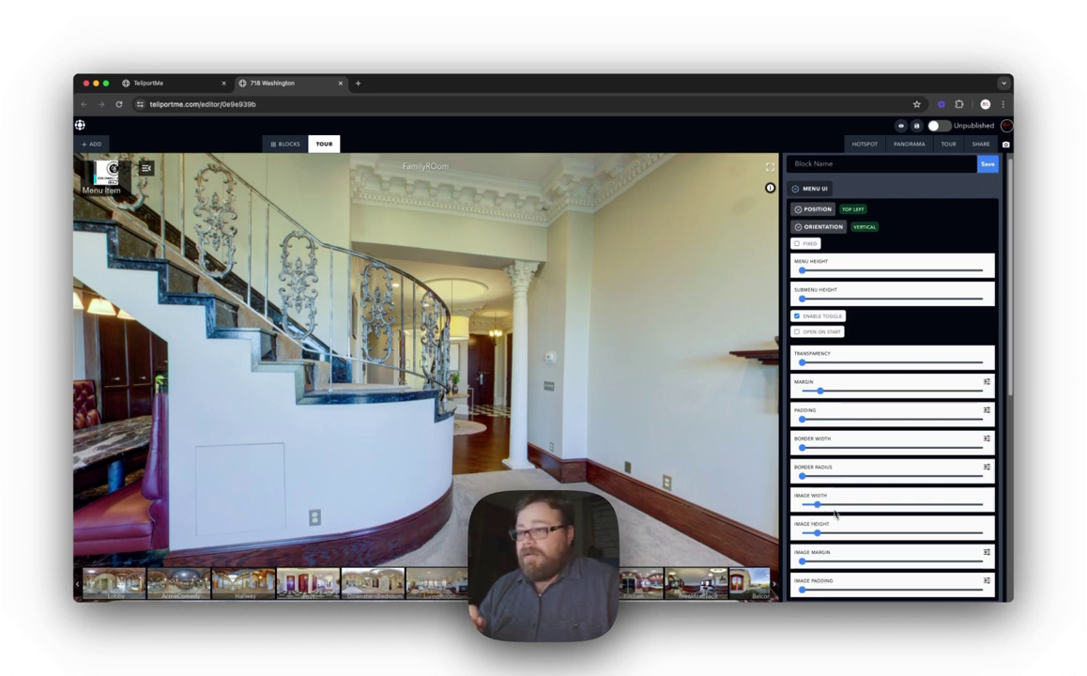
click(823, 505)
Step: Widen the logo's Image Width further and raise its Image Height slightly
drag(824, 512, 832, 509)
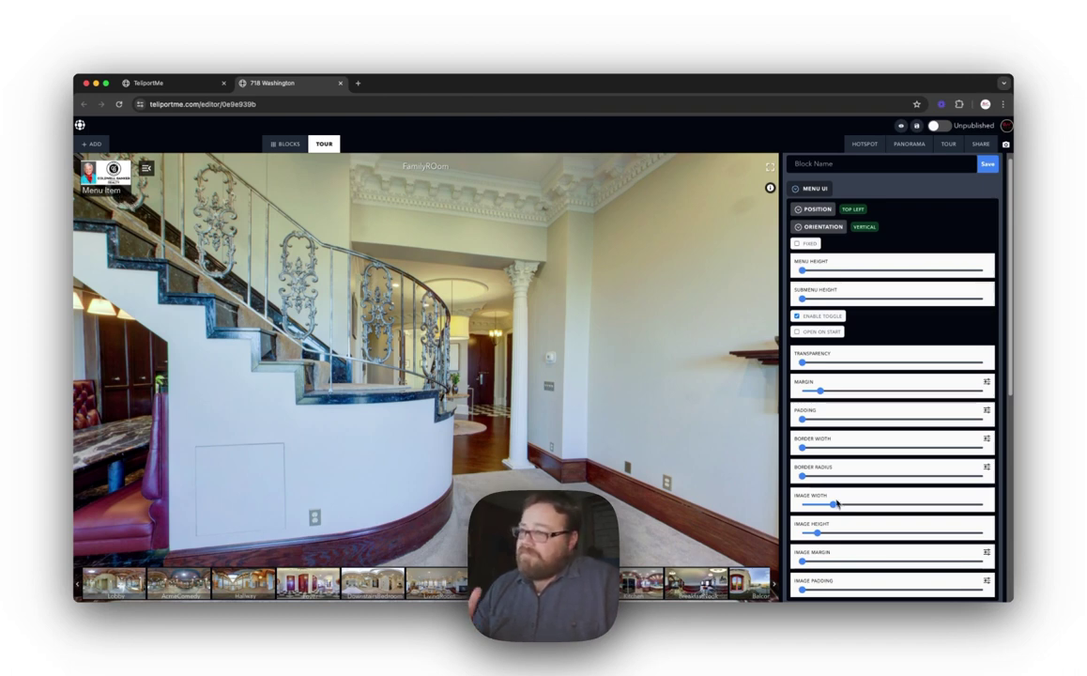
drag(833, 504, 860, 504)
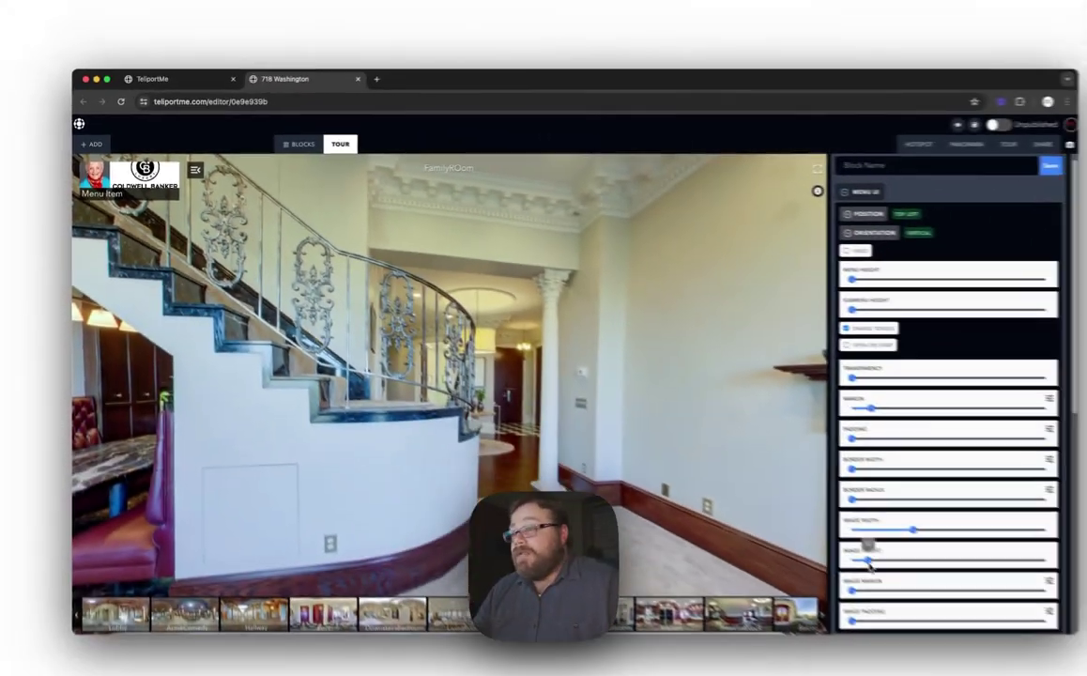
drag(825, 533, 830, 539)
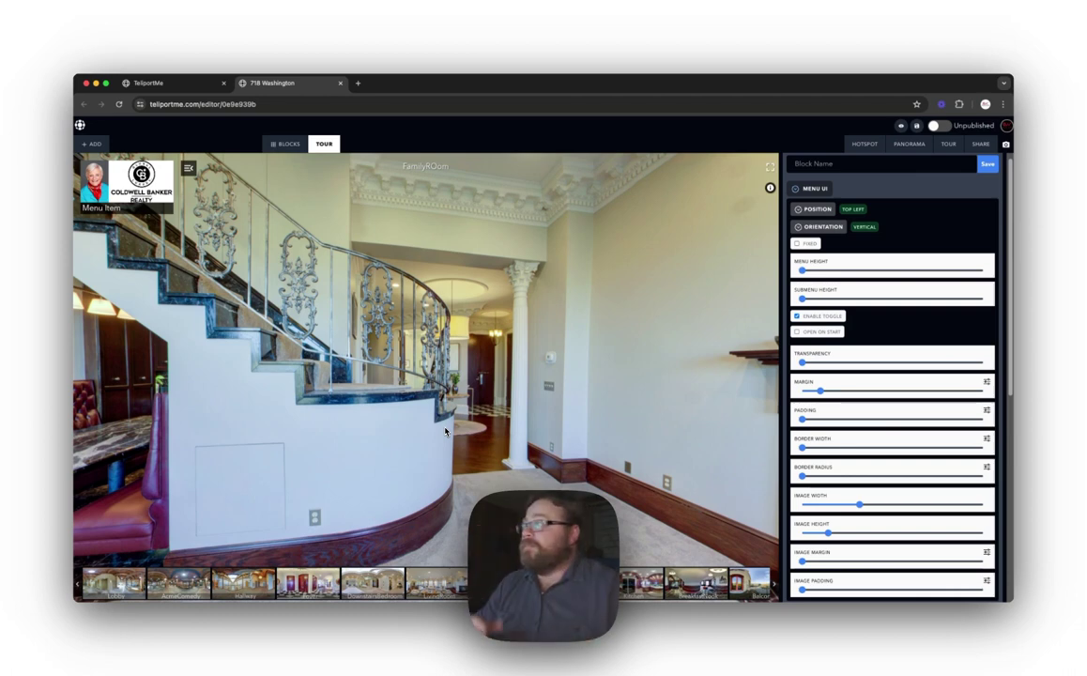
scroll(898, 332, up, 1)
scroll(897, 332, up, 1)
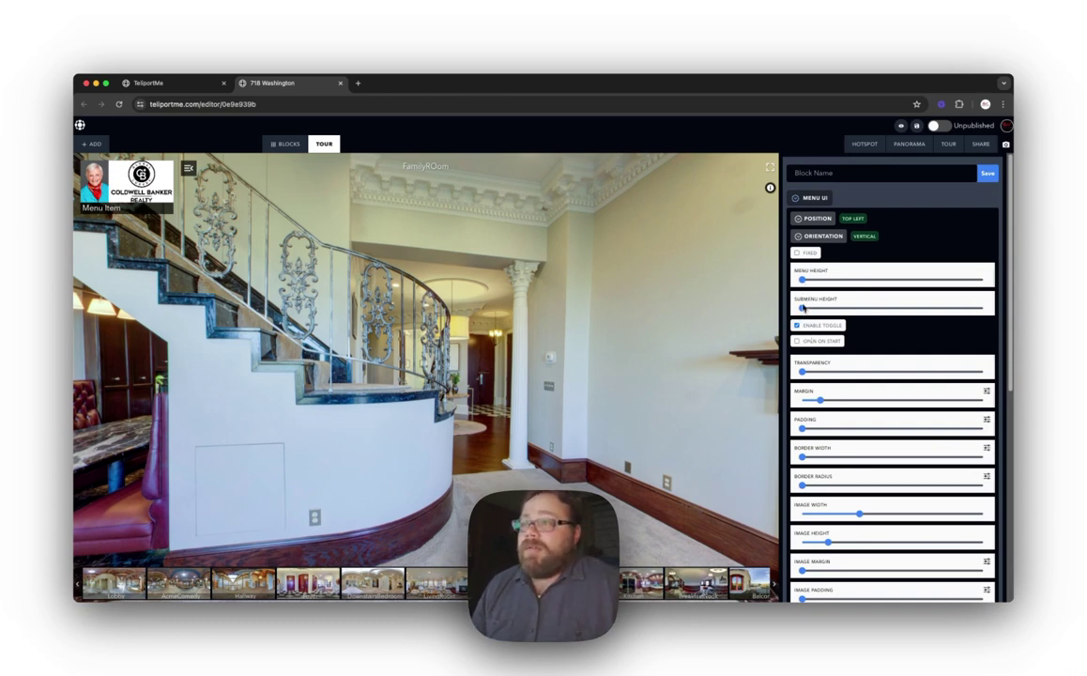
mouse_move(801, 284)
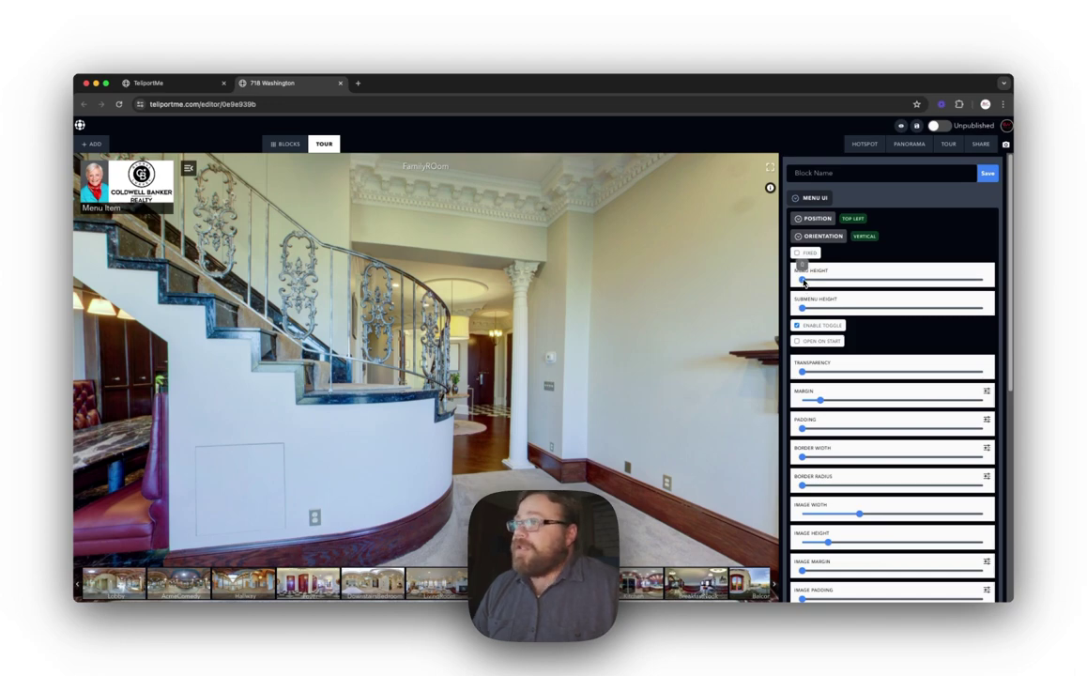
drag(802, 281, 835, 281)
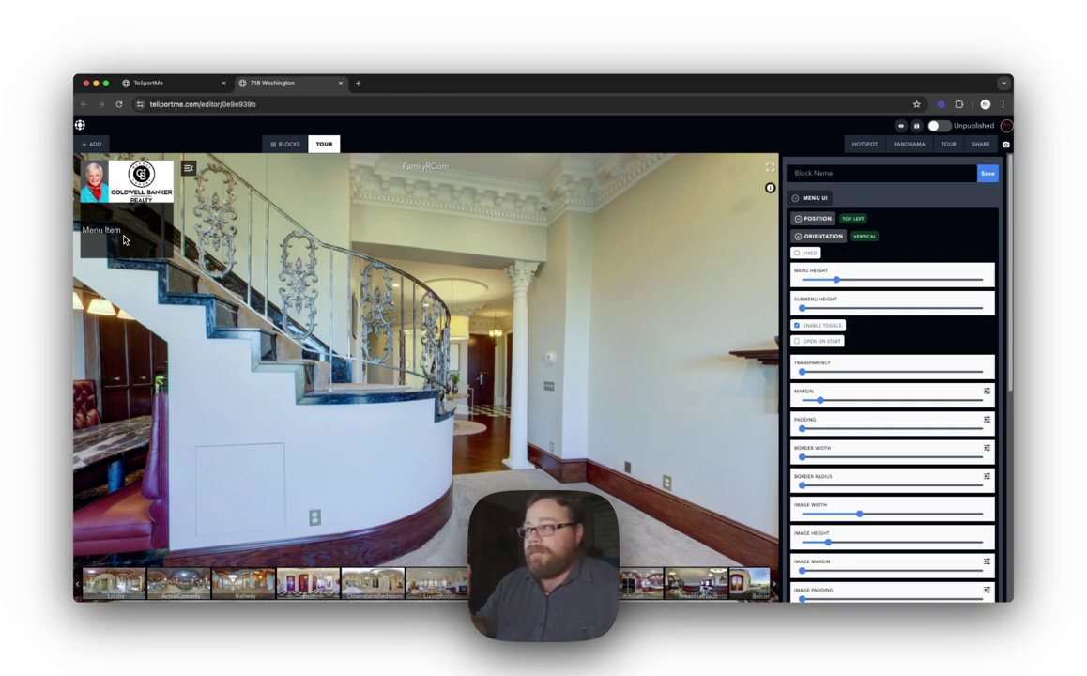
mouse_move(837, 282)
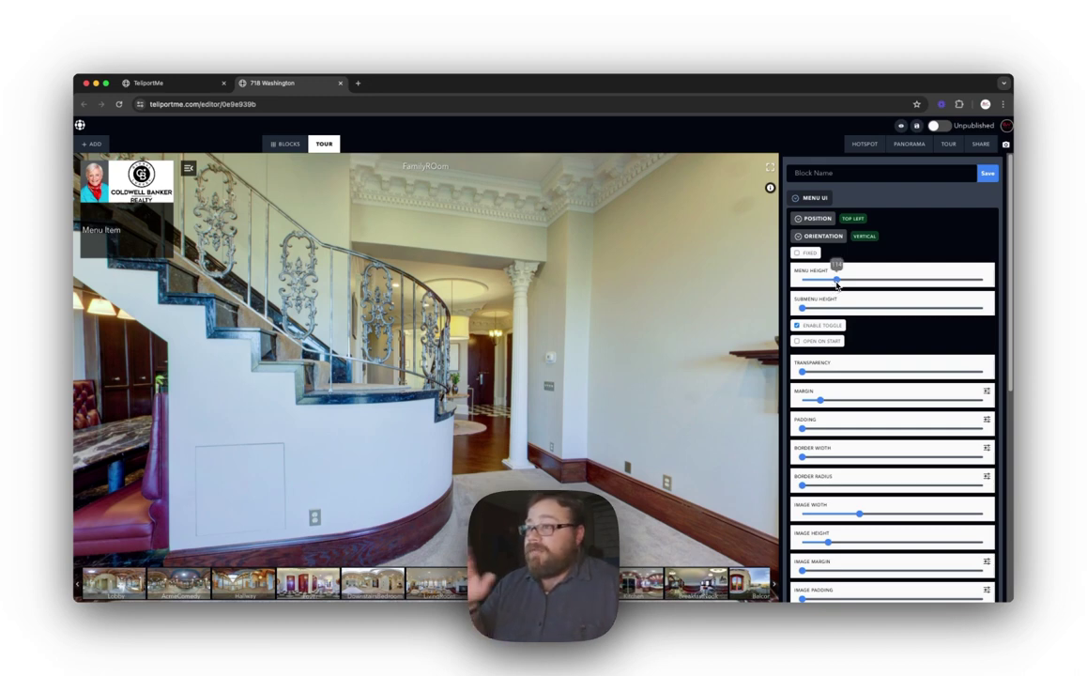
drag(837, 284, 801, 289)
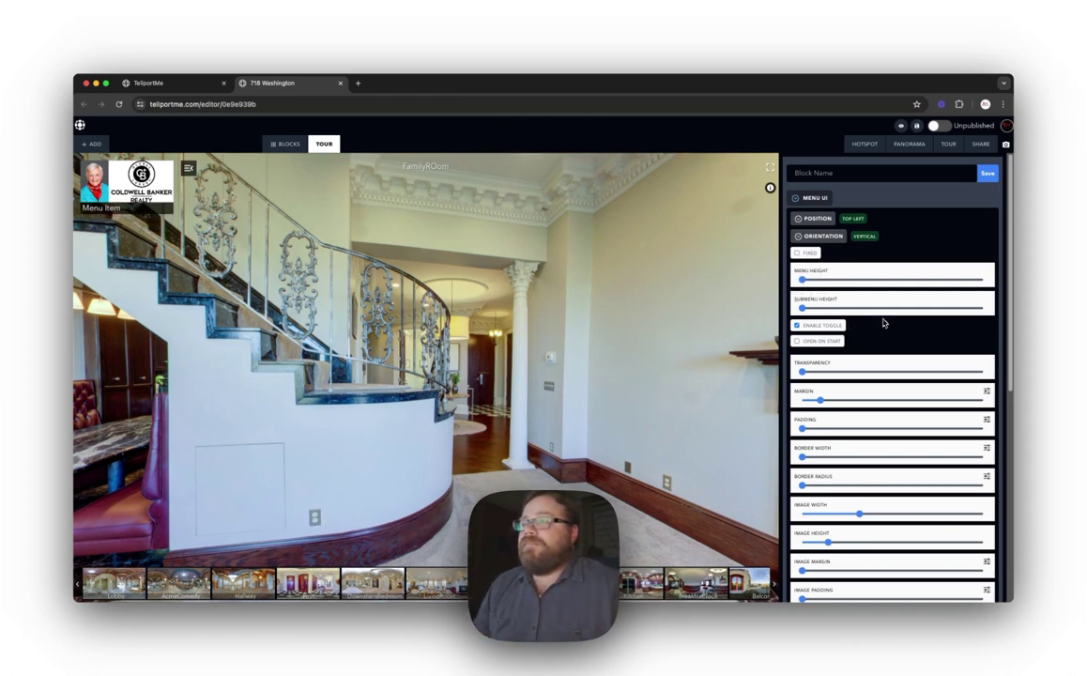
scroll(878, 336, down, 1)
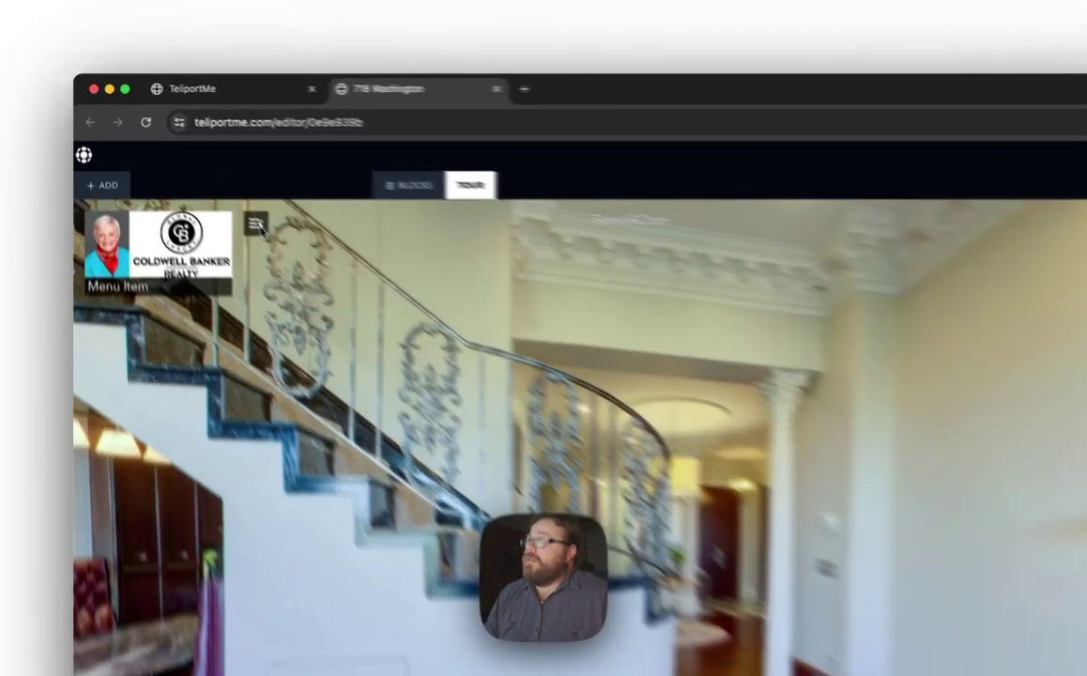
click(188, 170)
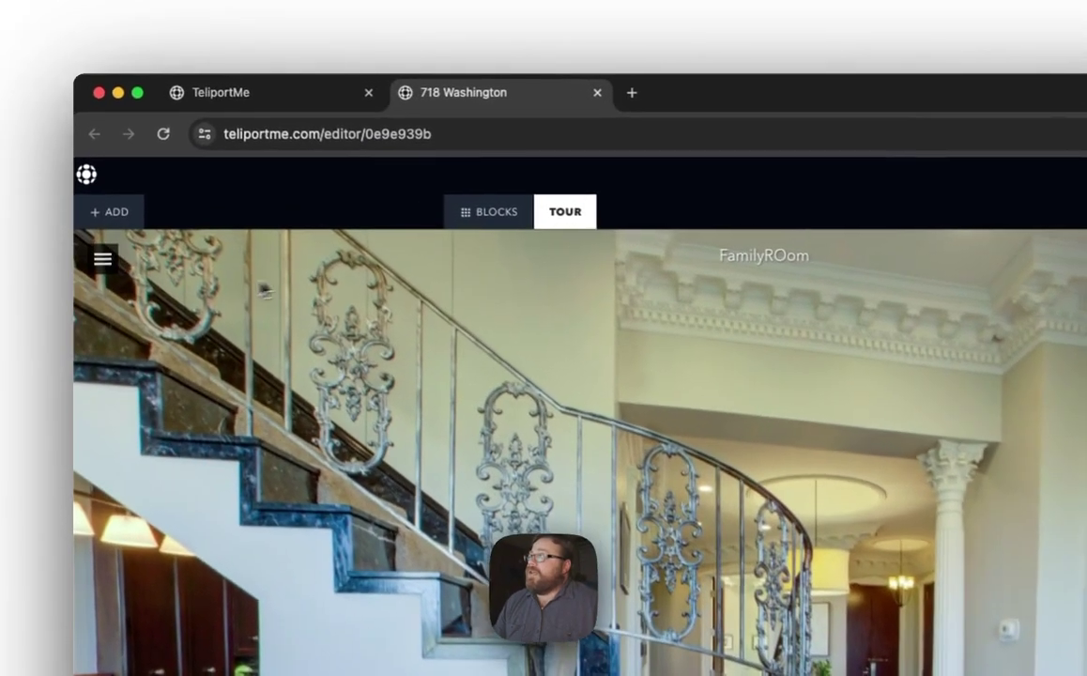
Step: Test expanding and collapsing the logo menu in the preview
click(86, 174)
click(294, 266)
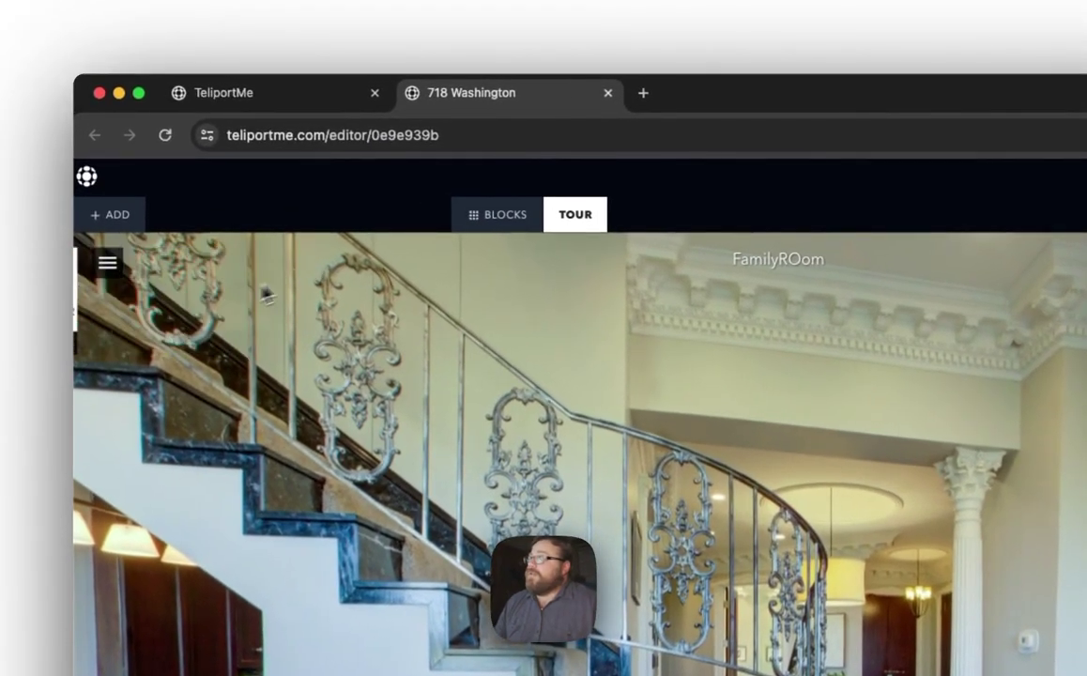
click(103, 265)
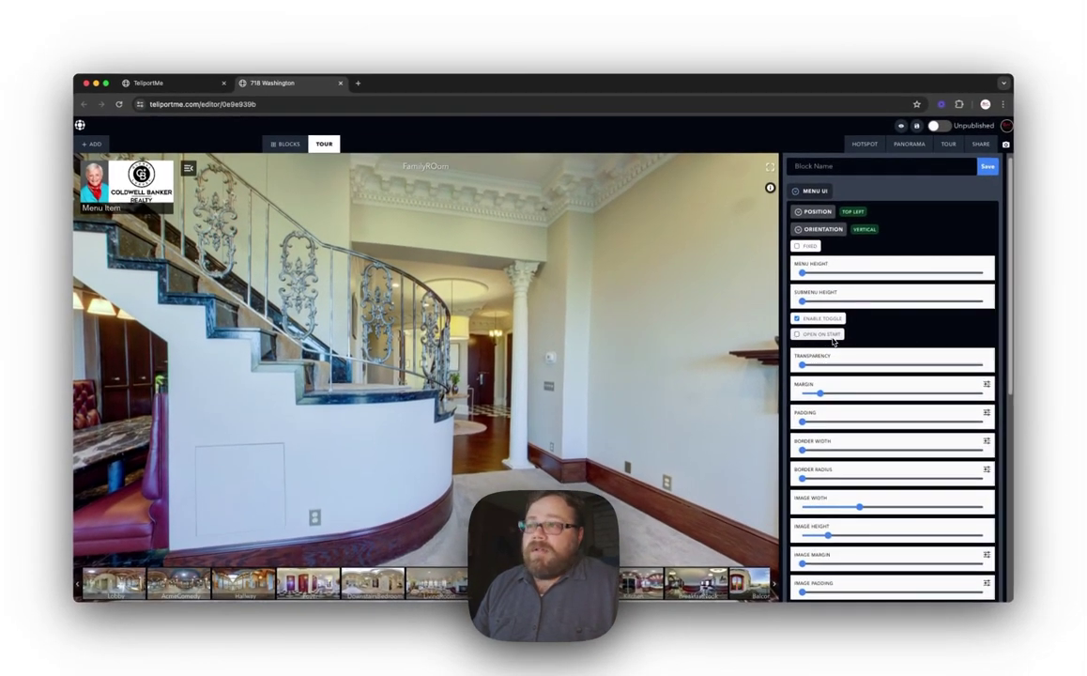
Step: Set the menu to OPEN ON START and turn off its ENABLE TOGGLE option
click(797, 336)
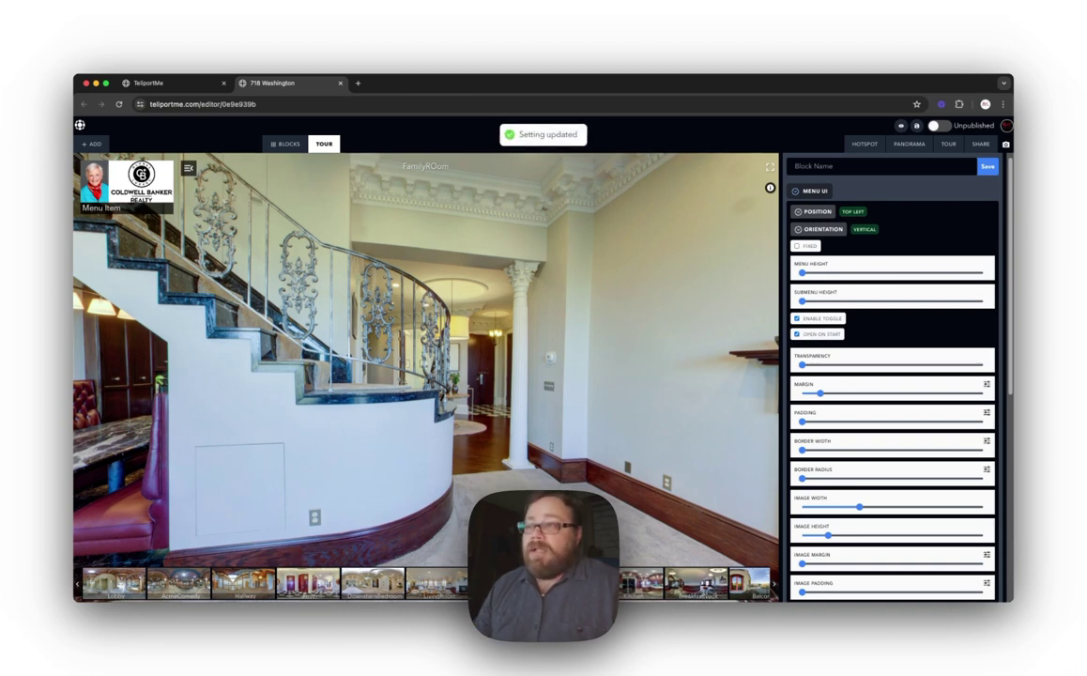
click(797, 320)
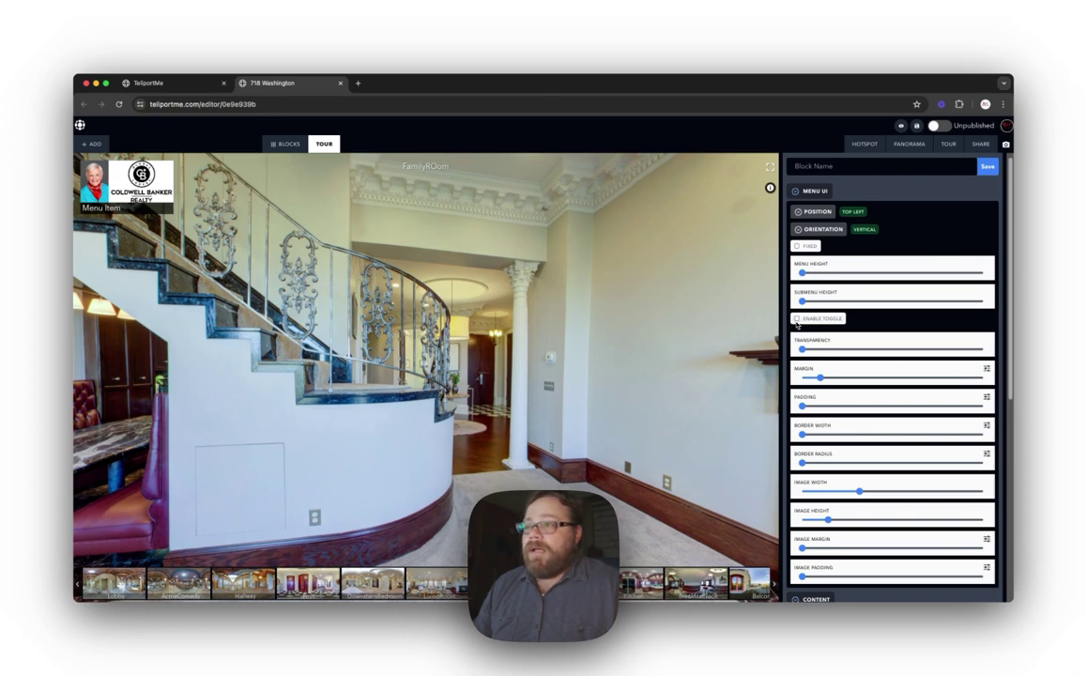
click(797, 320)
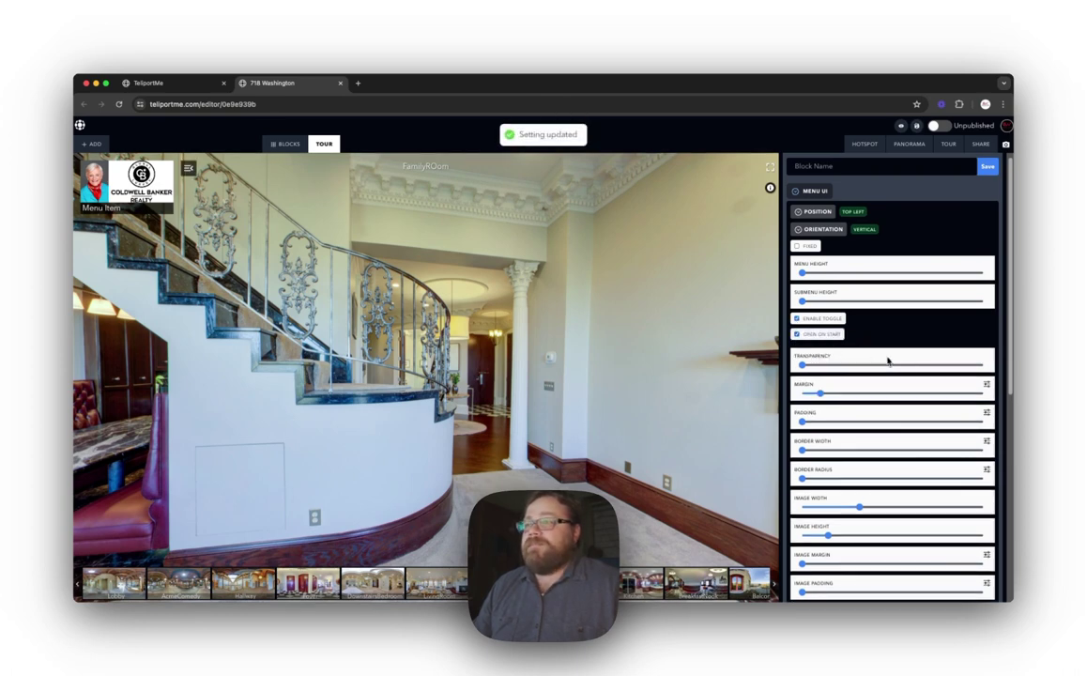
scroll(889, 360, down, 1)
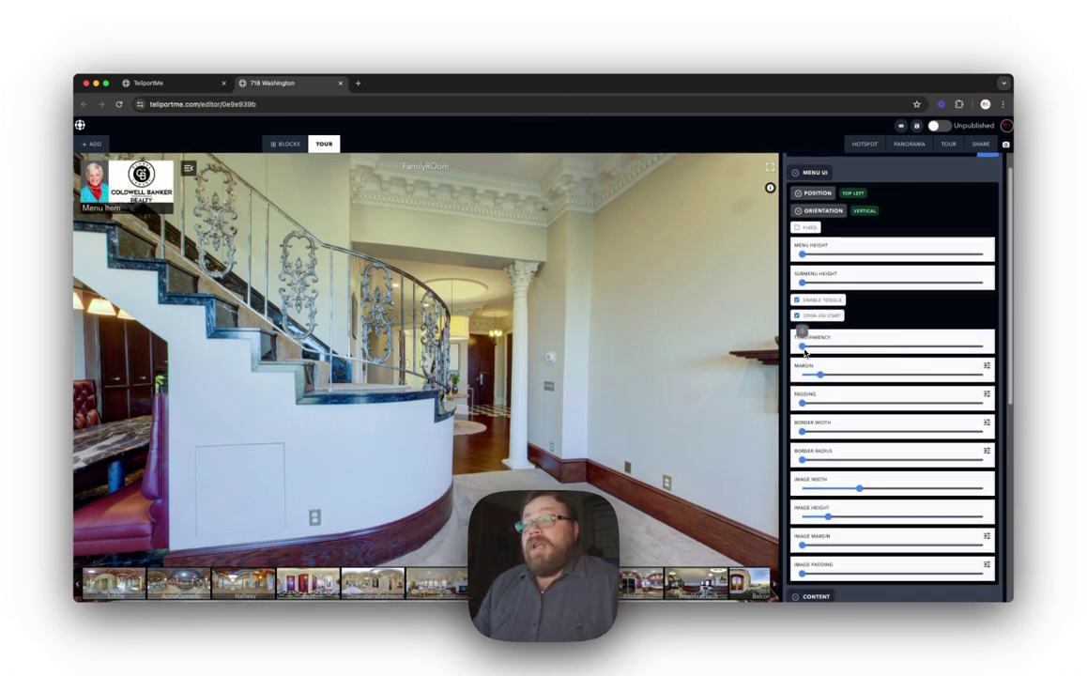
drag(804, 349, 802, 347)
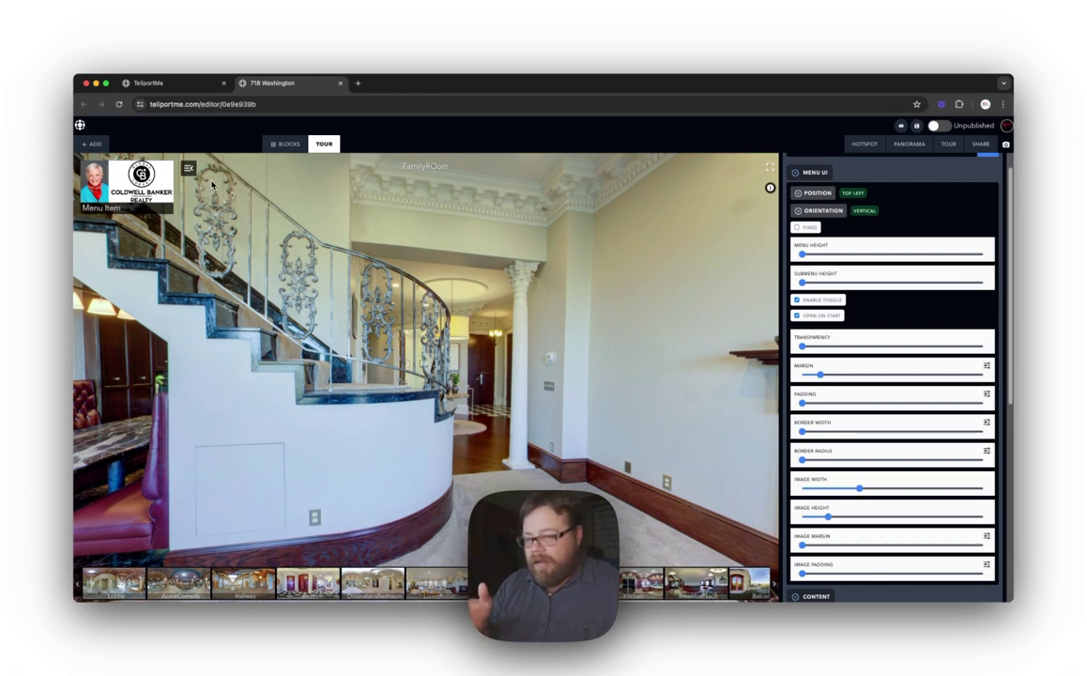
drag(823, 370, 822, 381)
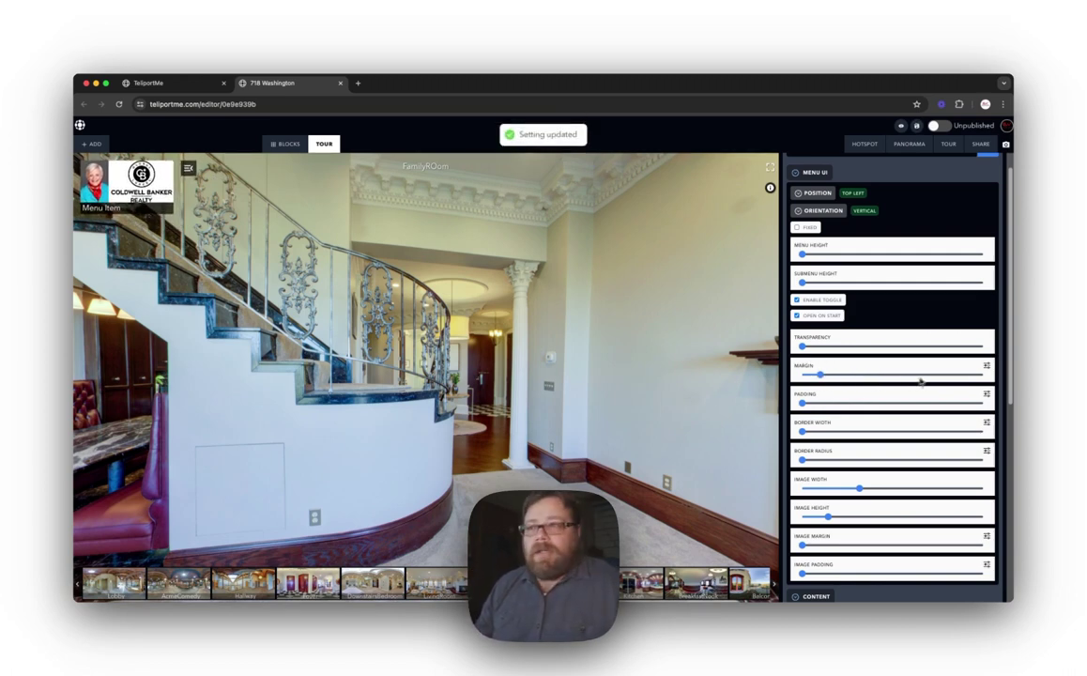
click(986, 366)
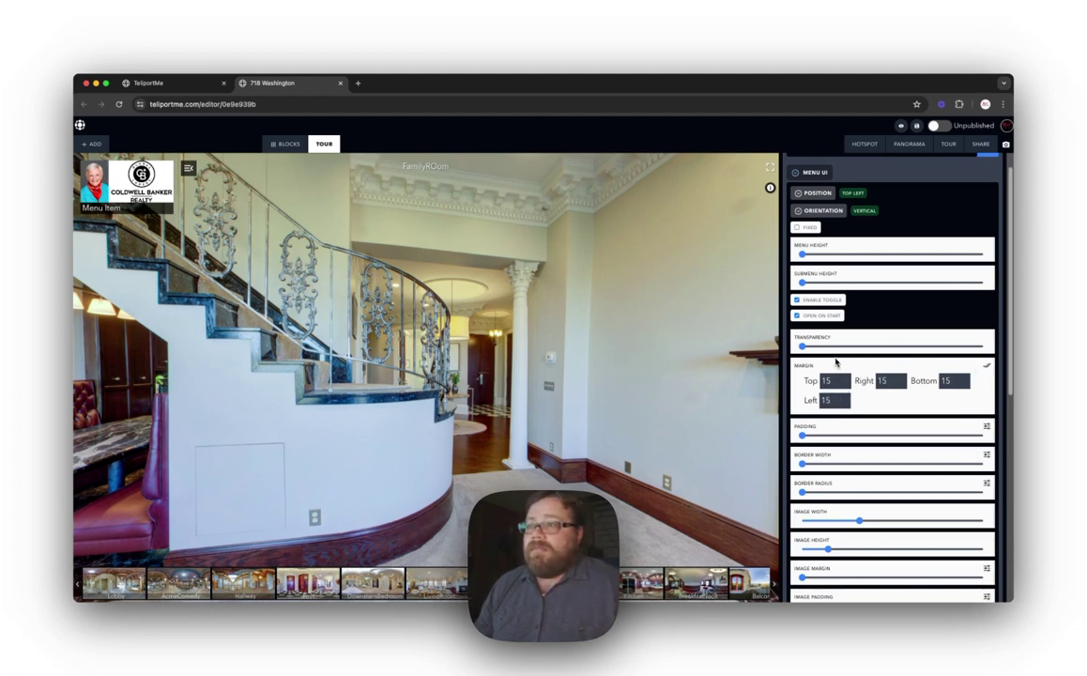
Step: Set the menu margin to 15 top and left, 0 right and bottom, and add padding
click(986, 366)
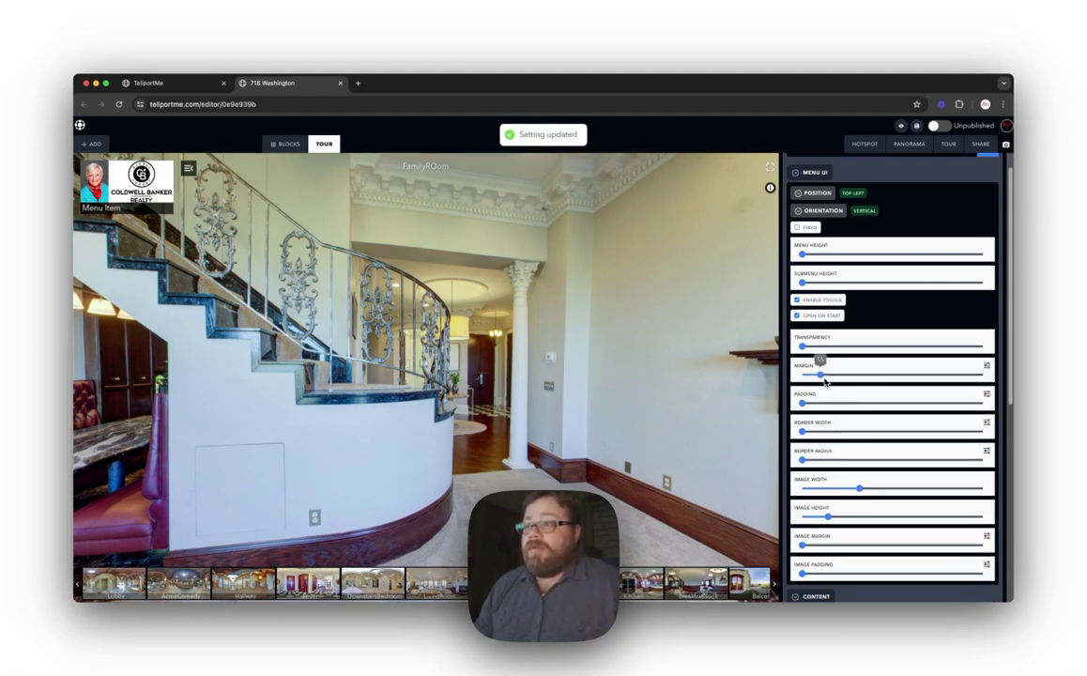
click(986, 367)
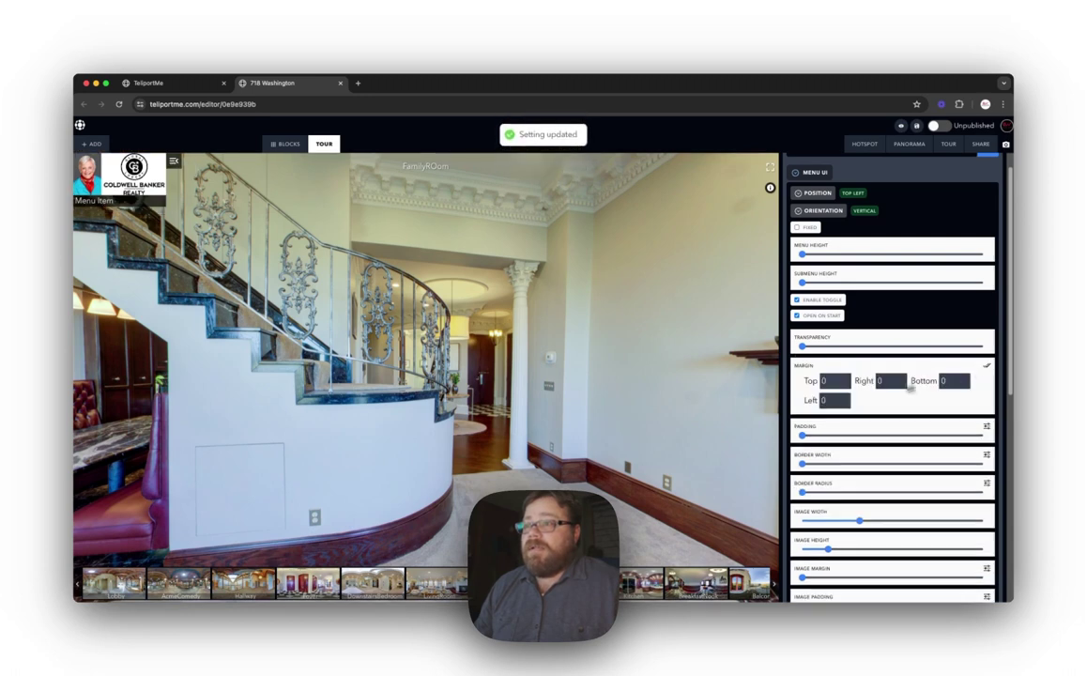
click(844, 380)
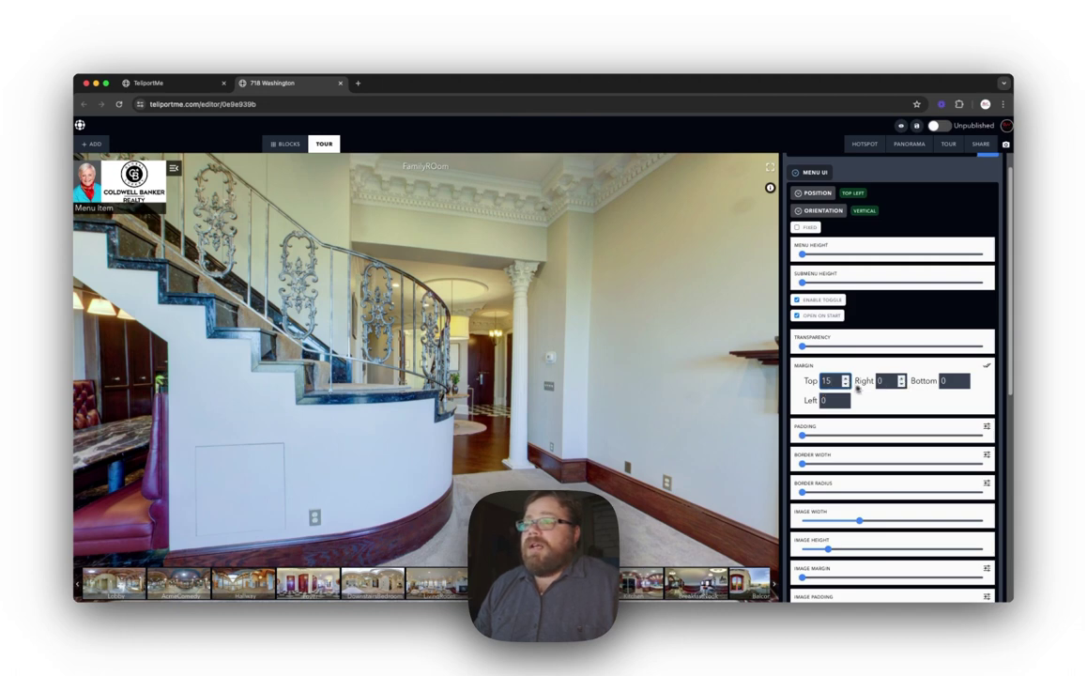
click(845, 397)
click(845, 397)
click(845, 398)
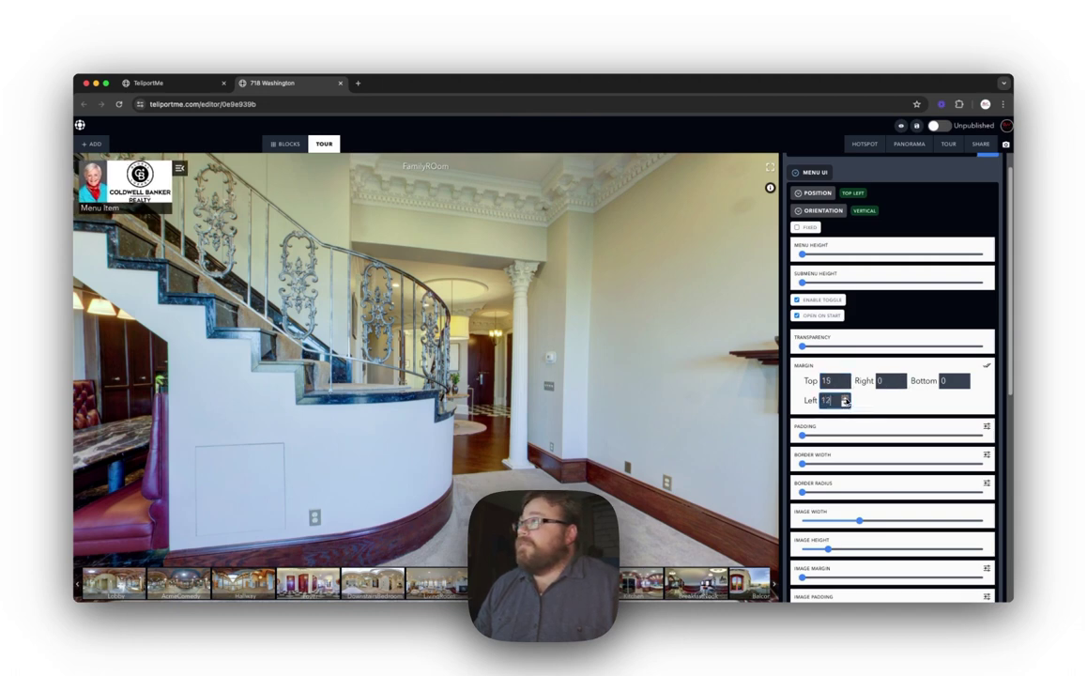
click(845, 397)
click(845, 403)
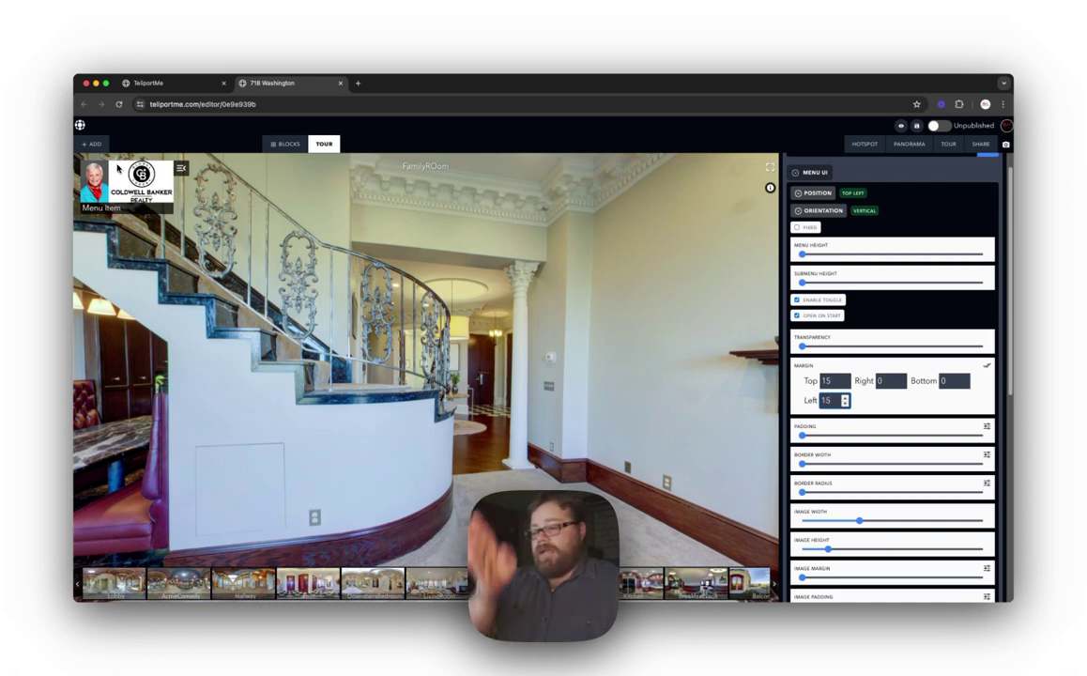
click(987, 366)
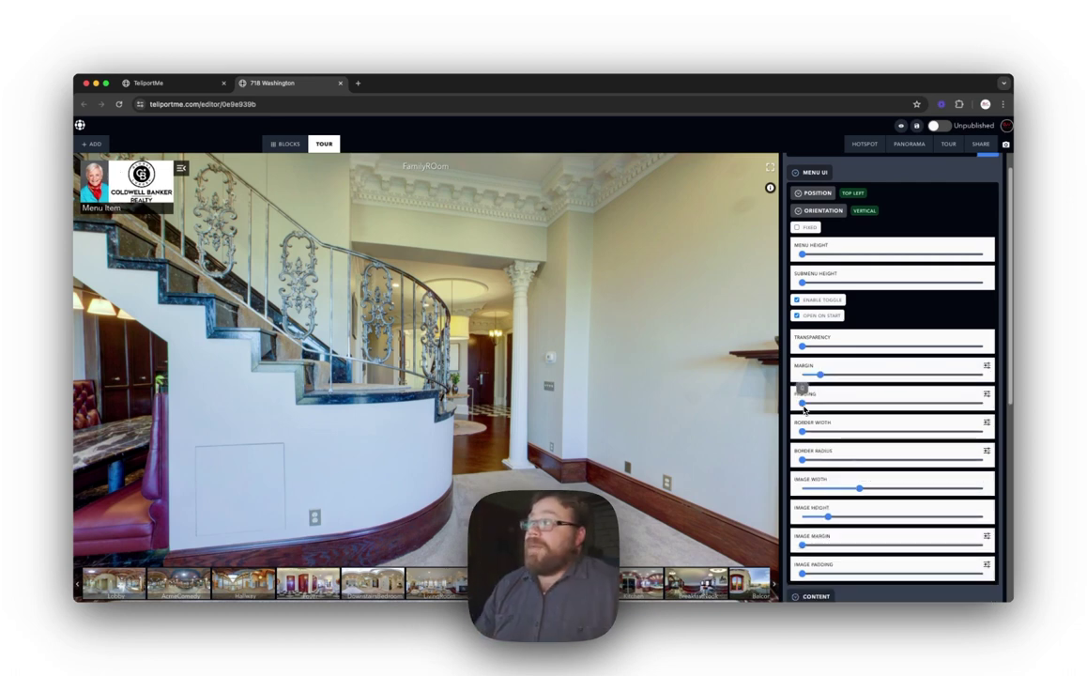
drag(804, 409, 838, 411)
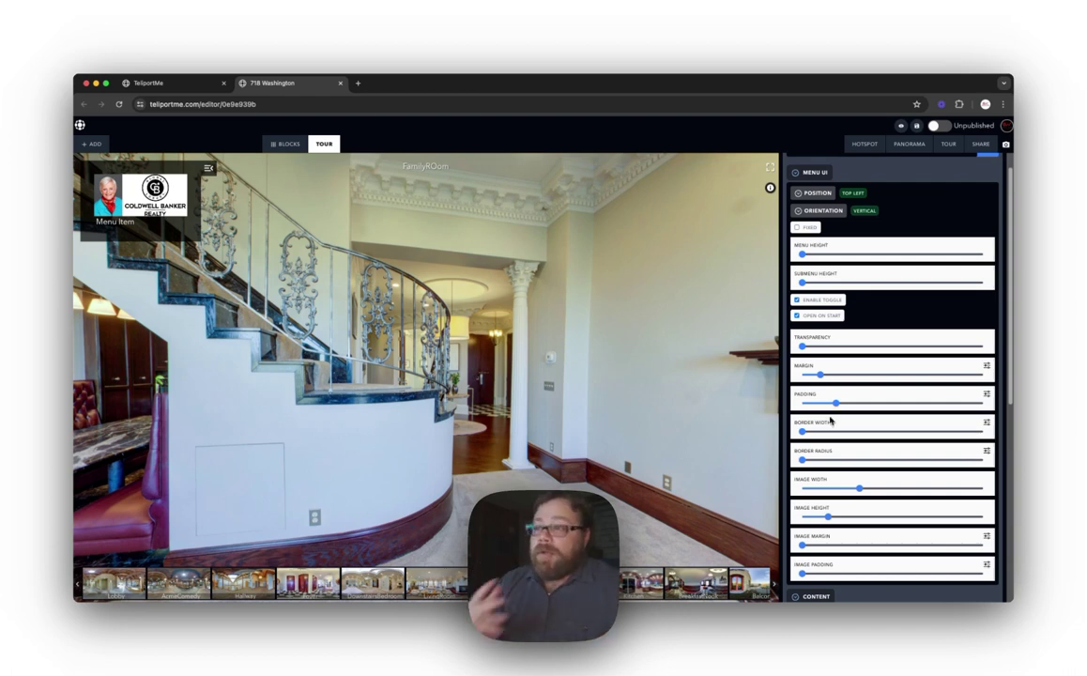
Step: Set the menu padding per side: 28 top and bottom, 0 left and right
click(986, 396)
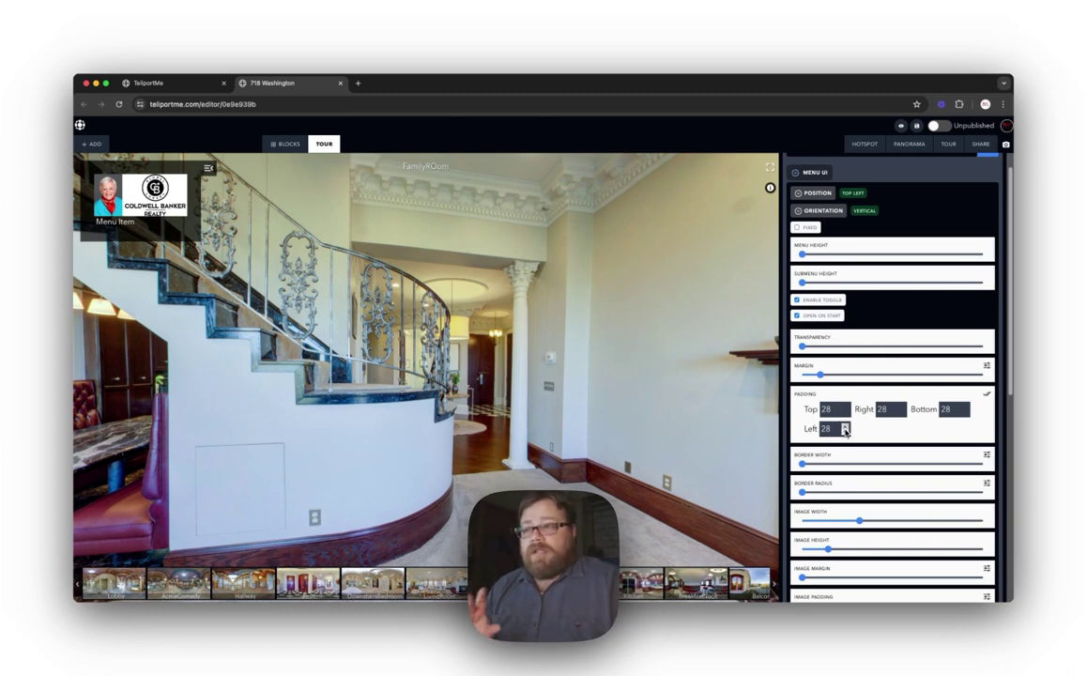
click(845, 432)
click(845, 432)
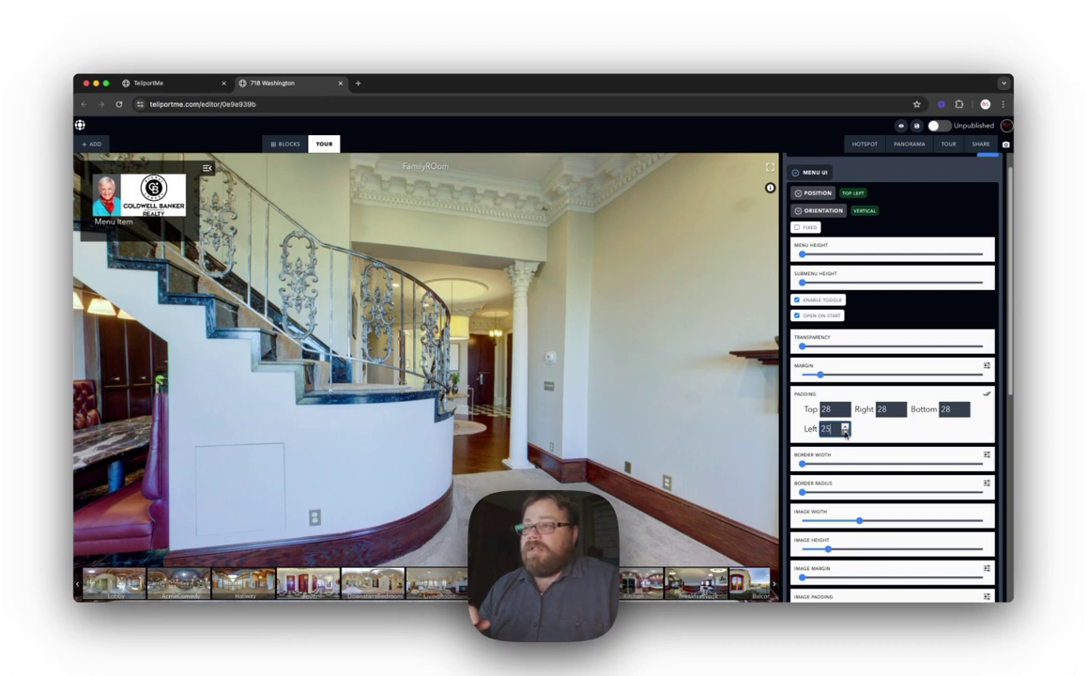
click(845, 432)
double_click(826, 428)
text(0)
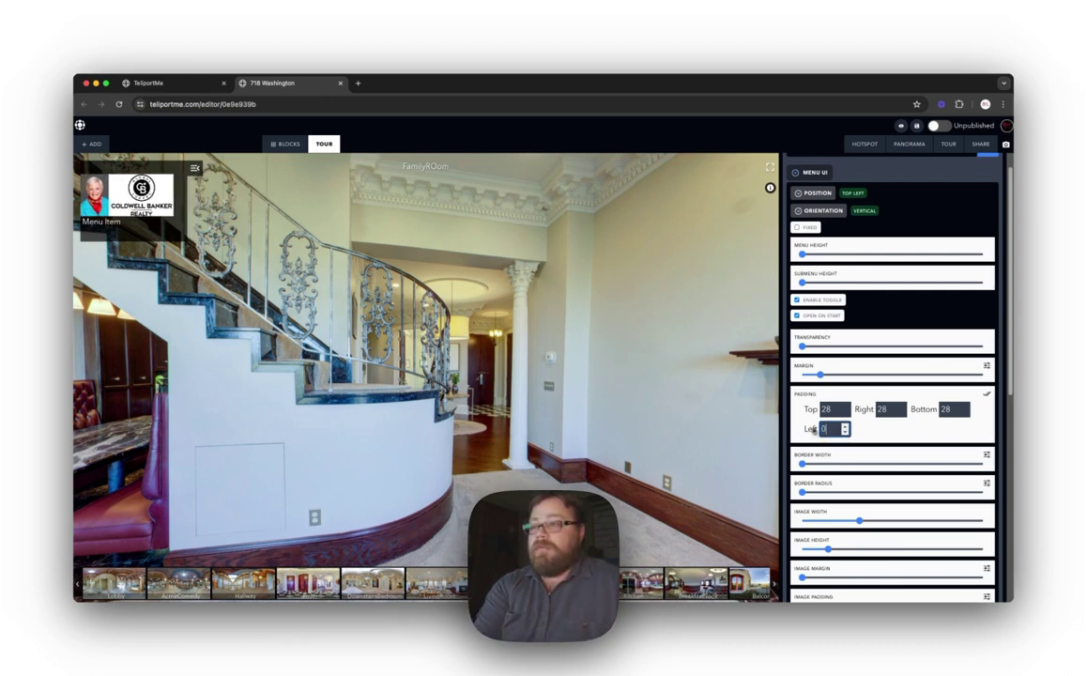
double_click(882, 409)
text(0)
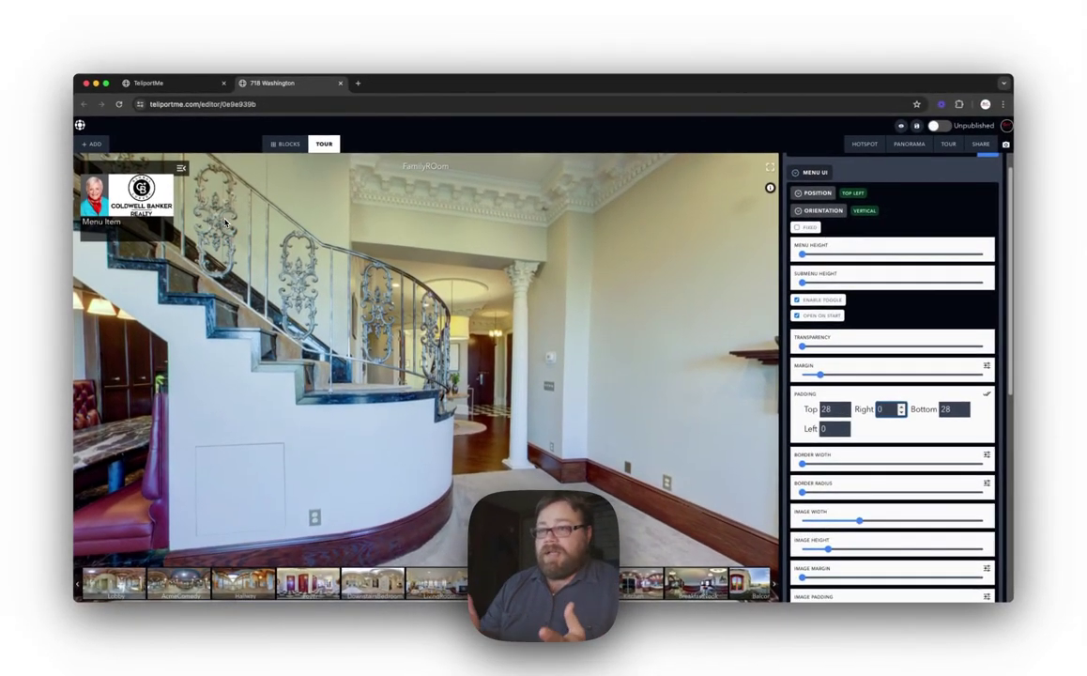
key(Return)
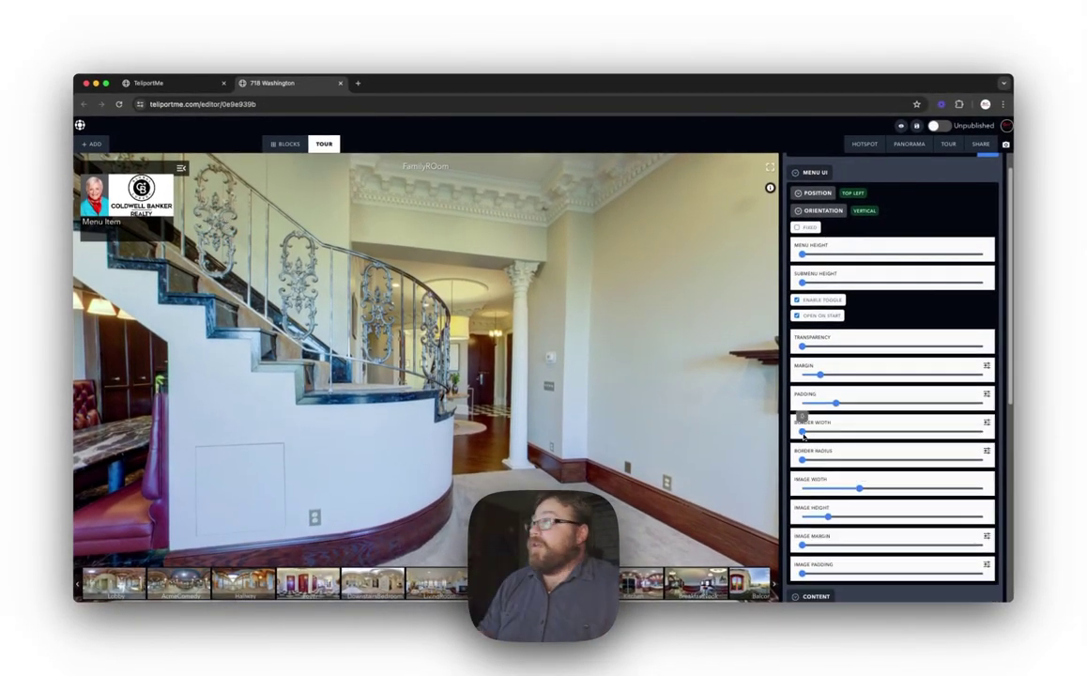
Step: Thicken the menu block's border and set its Border Color to white
drag(815, 432, 825, 432)
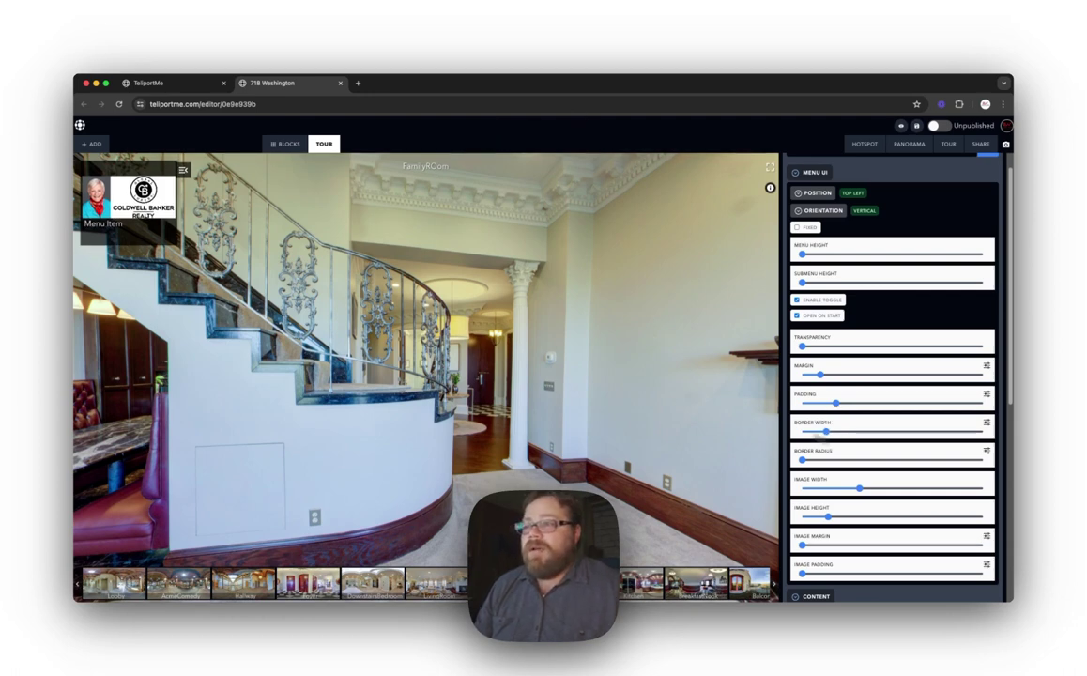
scroll(897, 479, down, 1)
scroll(892, 498, down, 5)
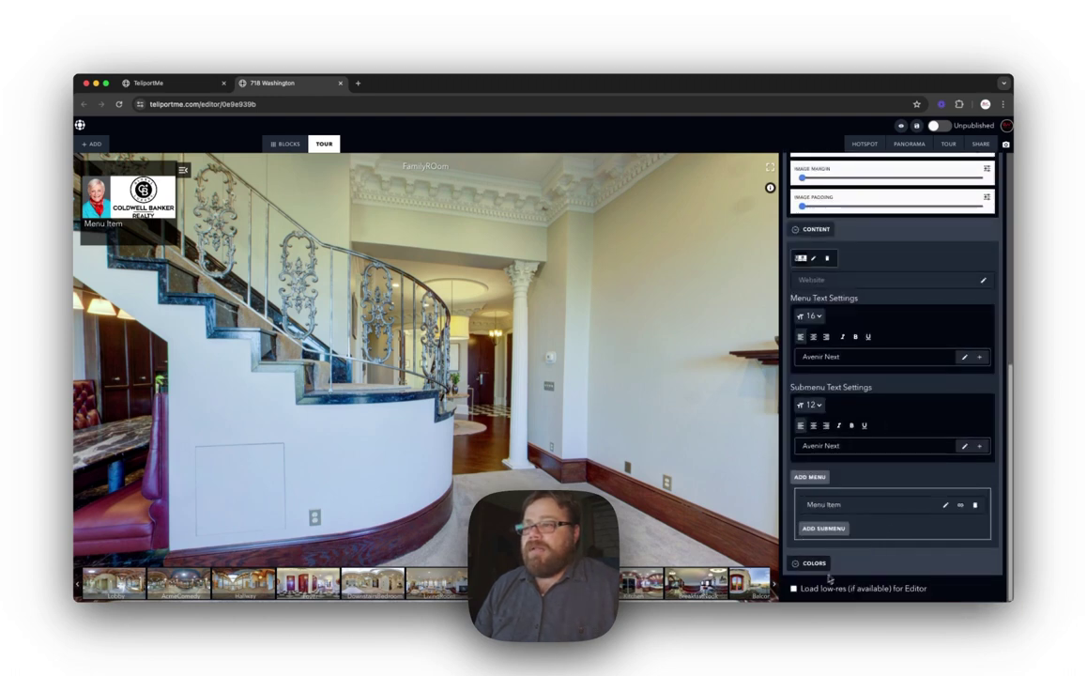
scroll(911, 544, down, 2)
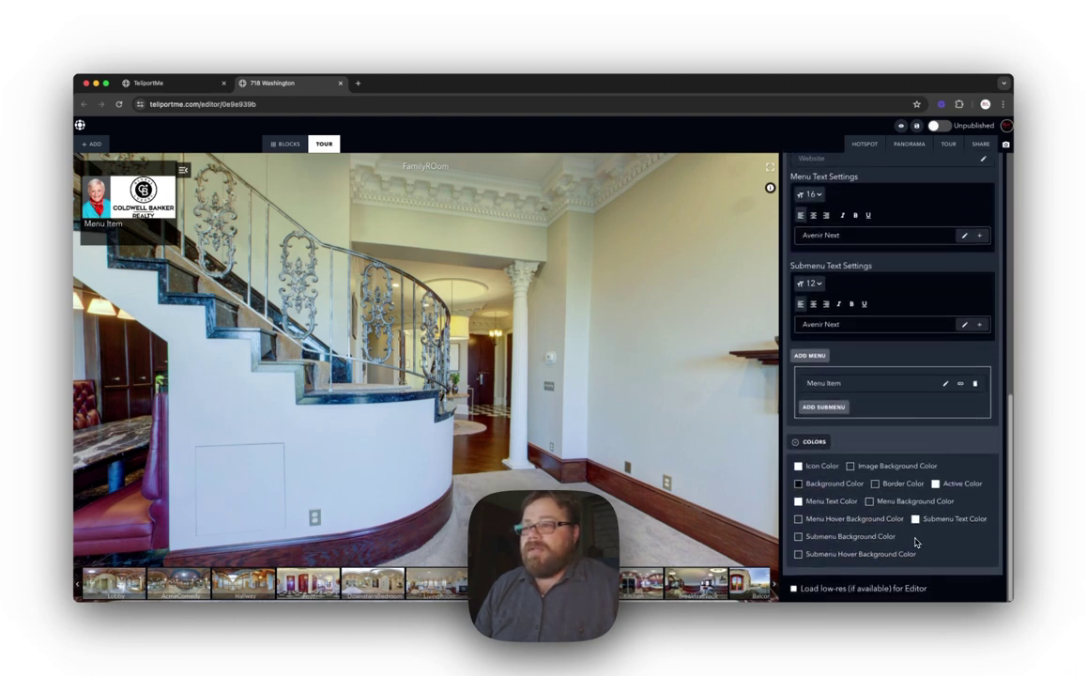
click(876, 483)
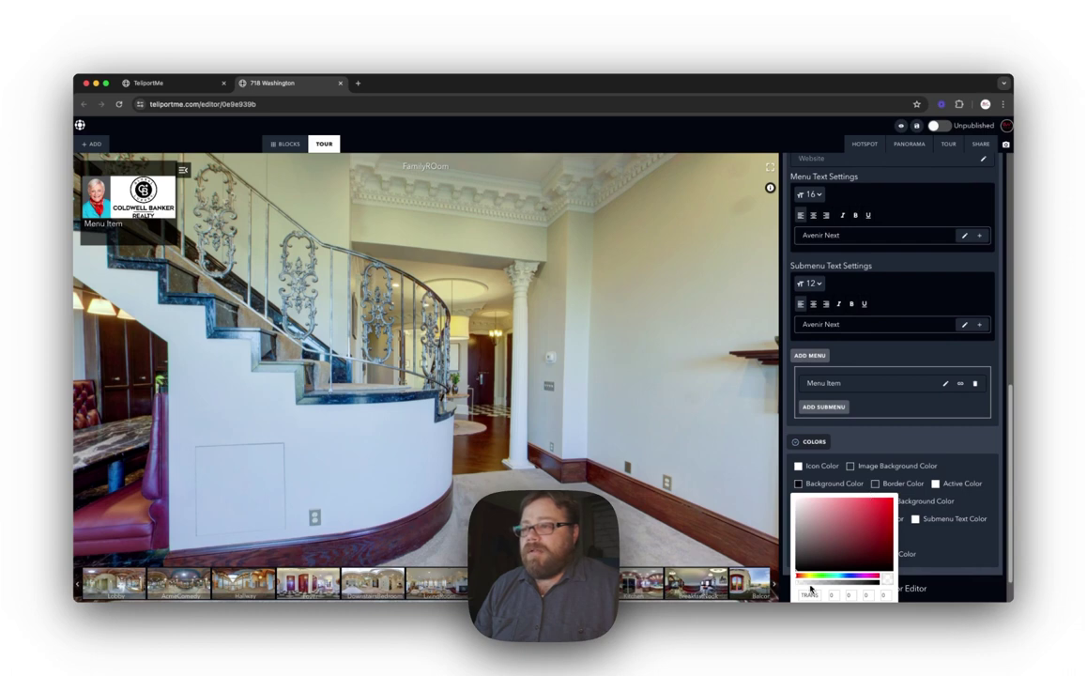
scroll(832, 583, down, 1)
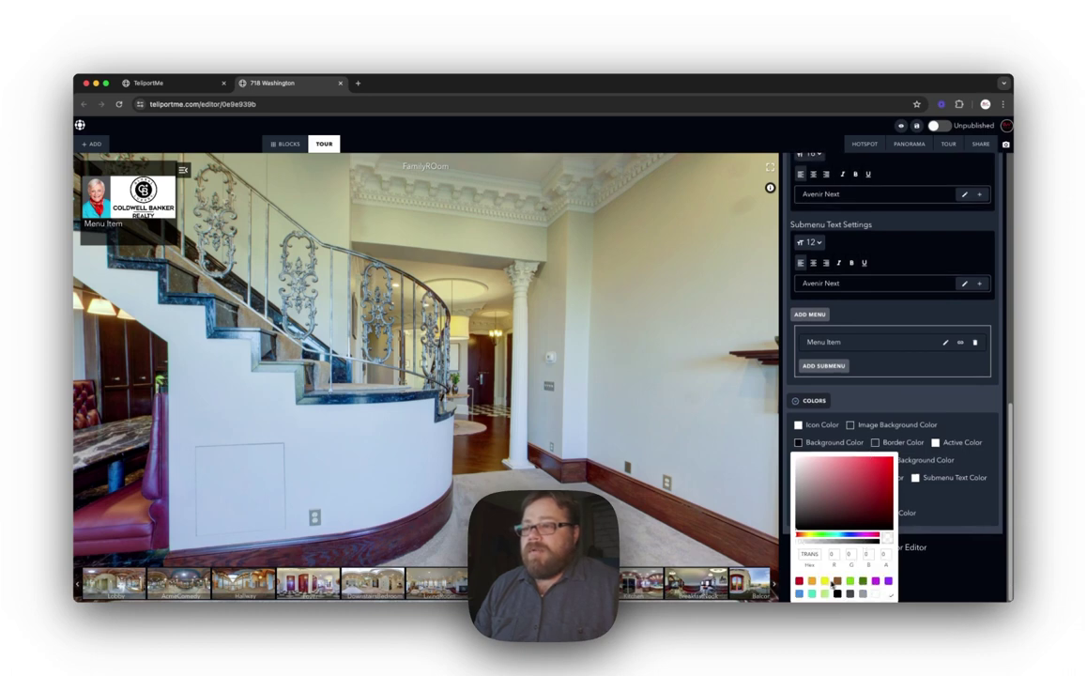
click(873, 594)
click(890, 595)
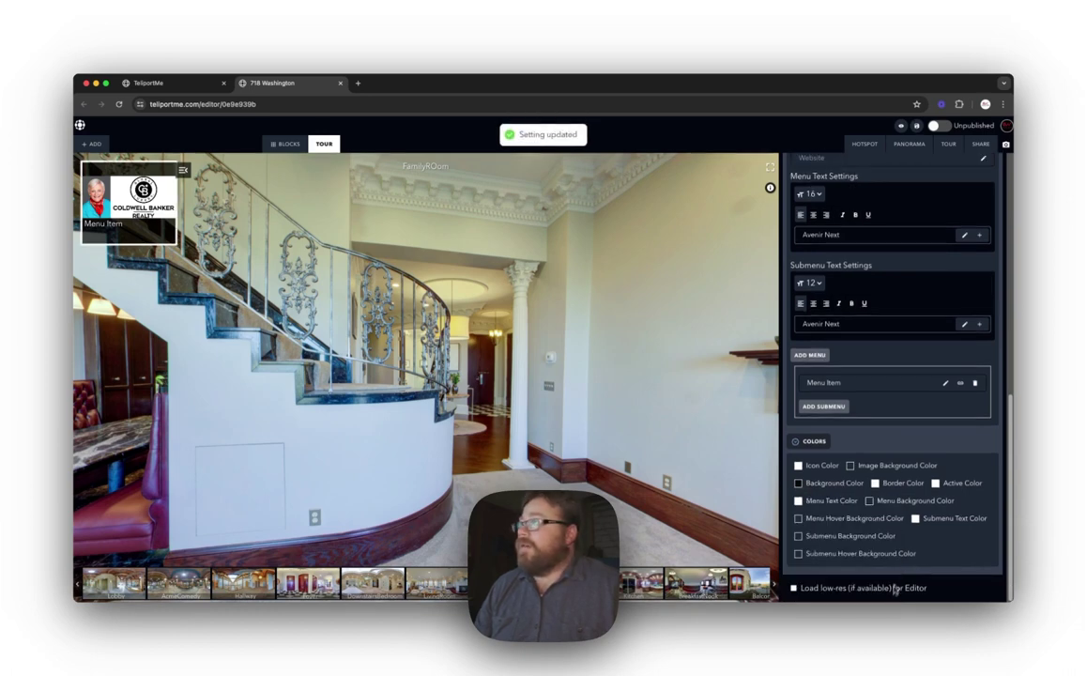
Step: Bring the Border Width back down to a thin white border
scroll(881, 446, up, 5)
scroll(880, 446, up, 4)
drag(826, 456, 831, 478)
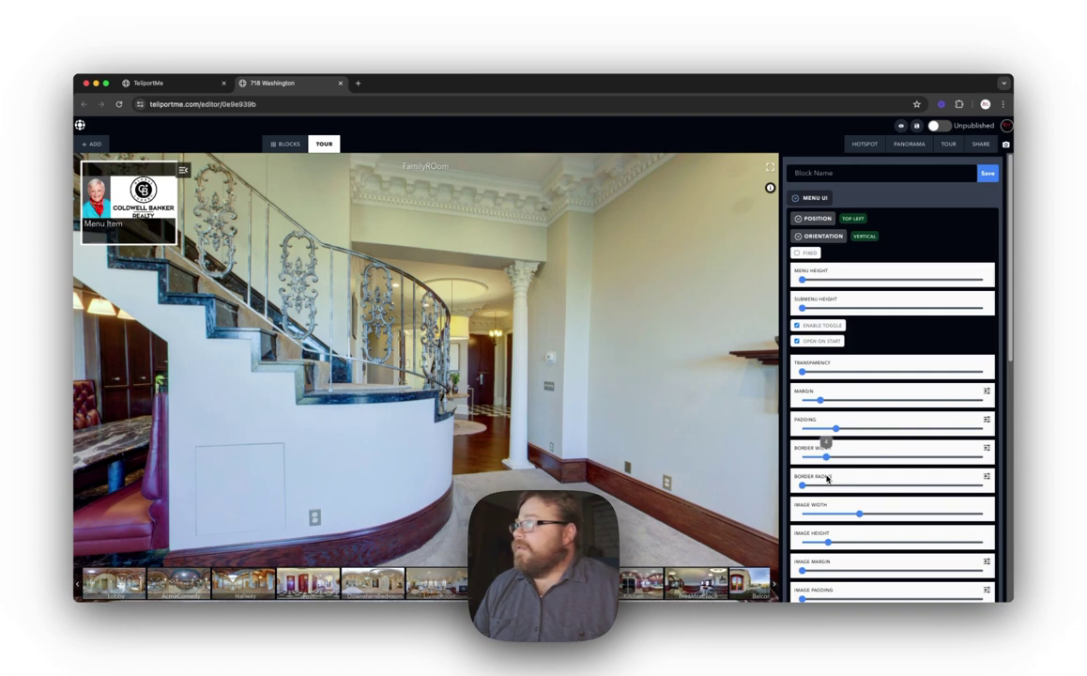
drag(825, 479, 817, 460)
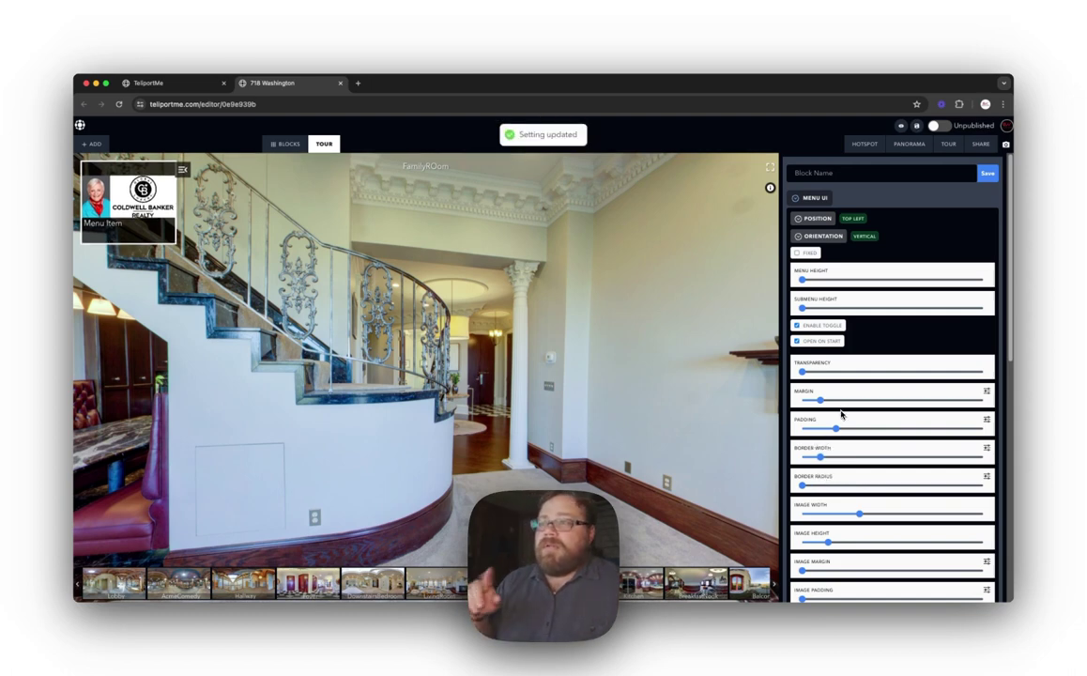
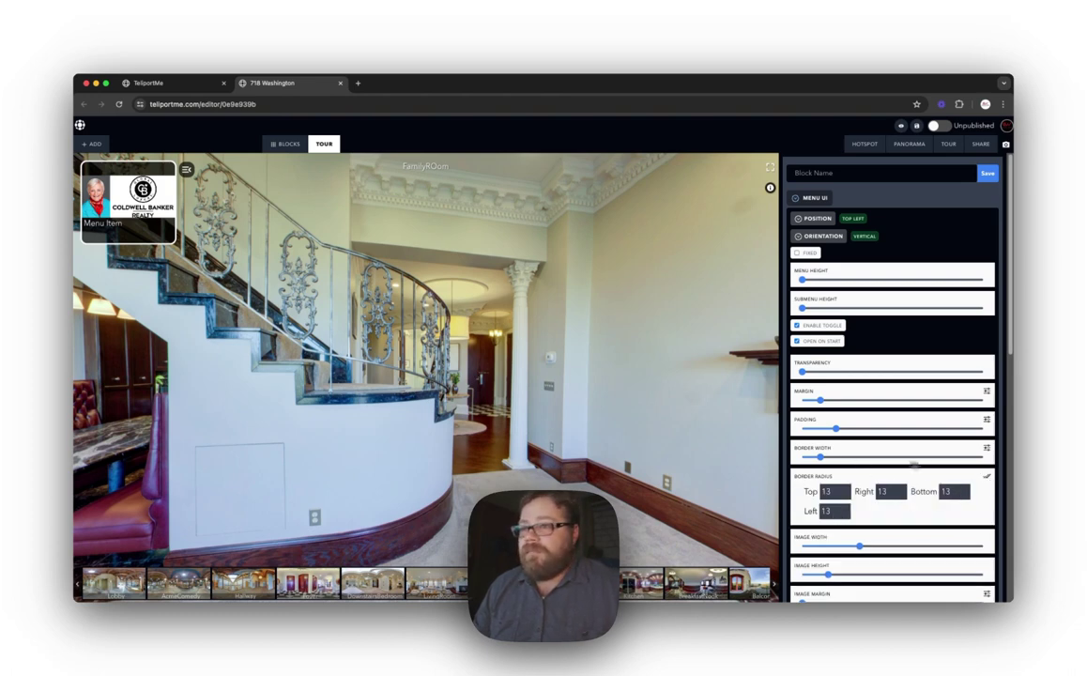
Step: Reset the menu block's corner radius to 0, then give the bottom corner a radius of 55
click(877, 482)
drag(879, 486, 802, 486)
click(986, 477)
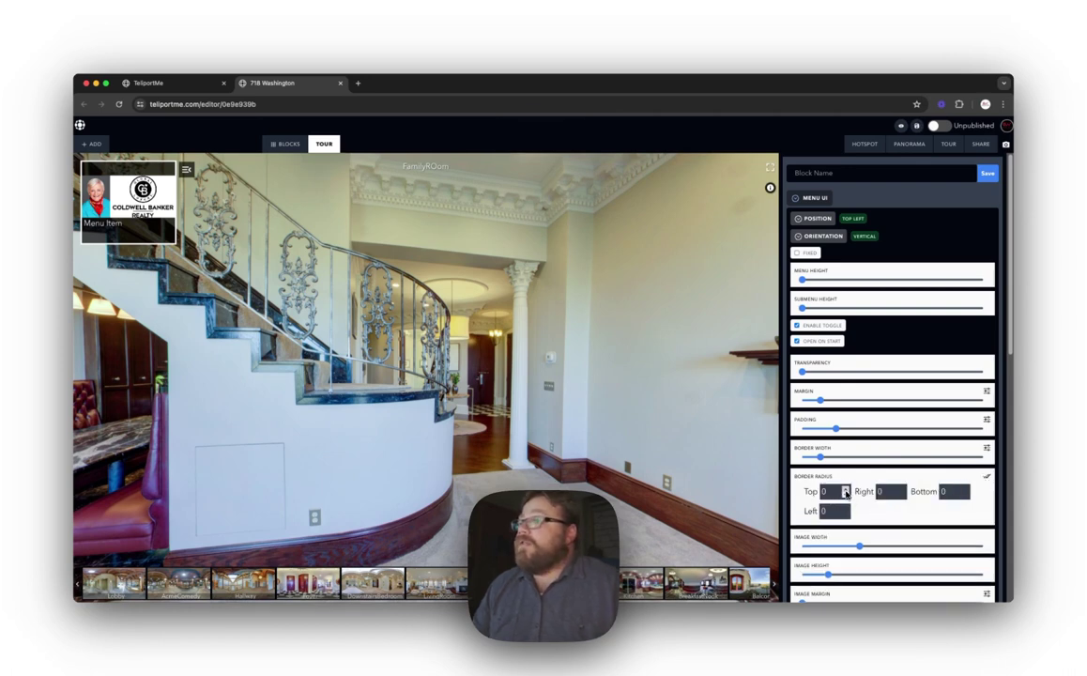
click(846, 490)
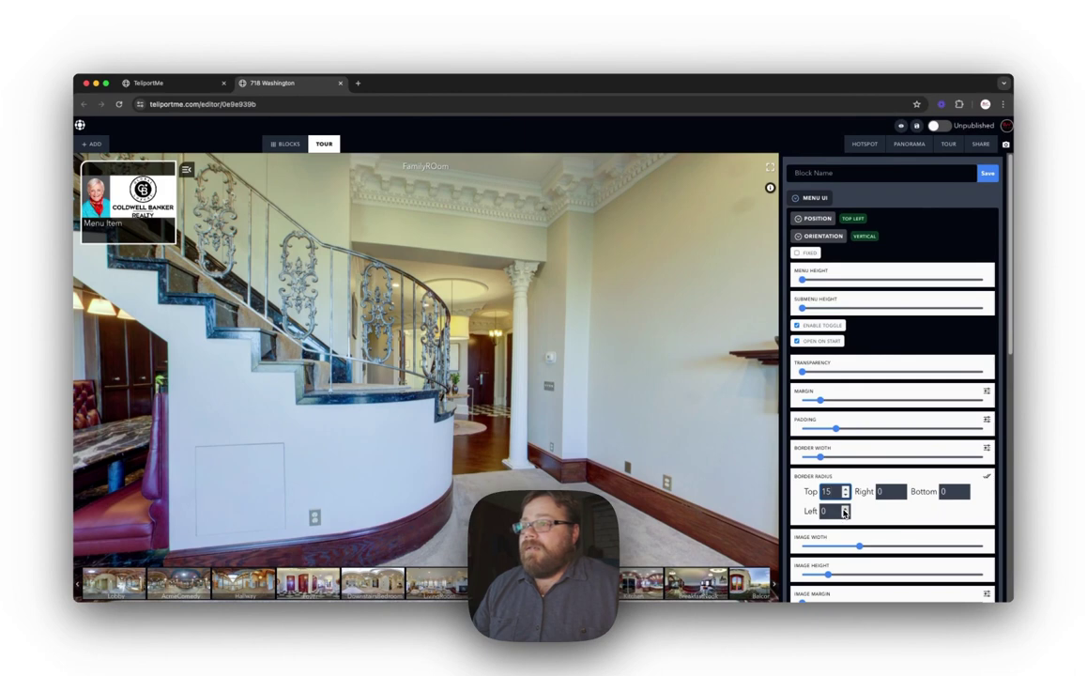
click(965, 489)
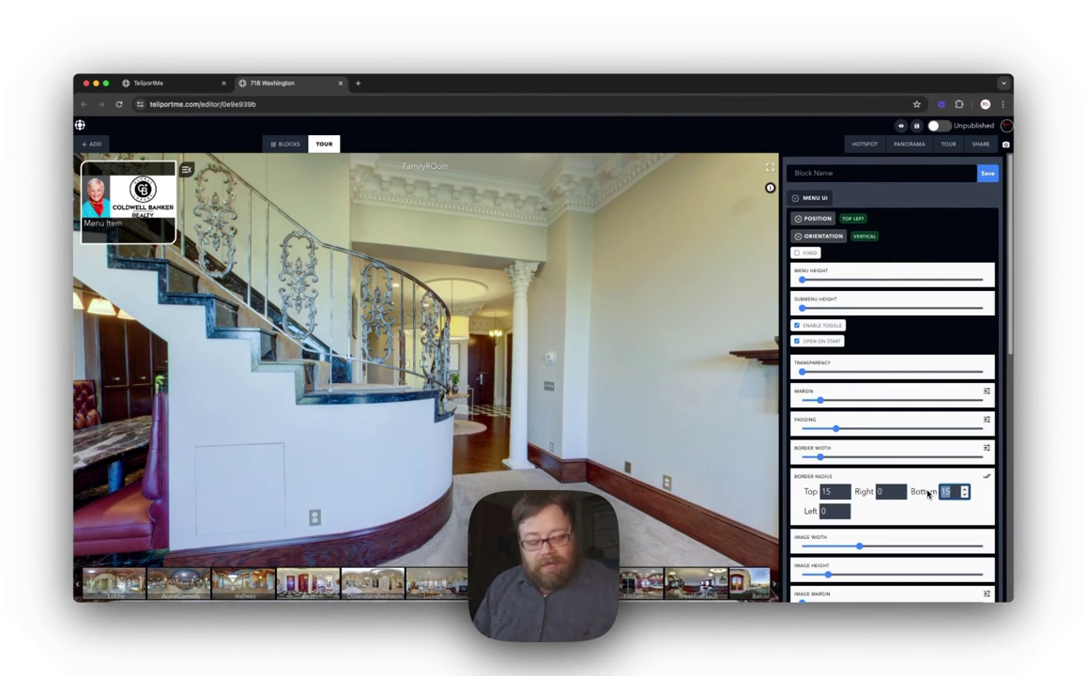
text(55)
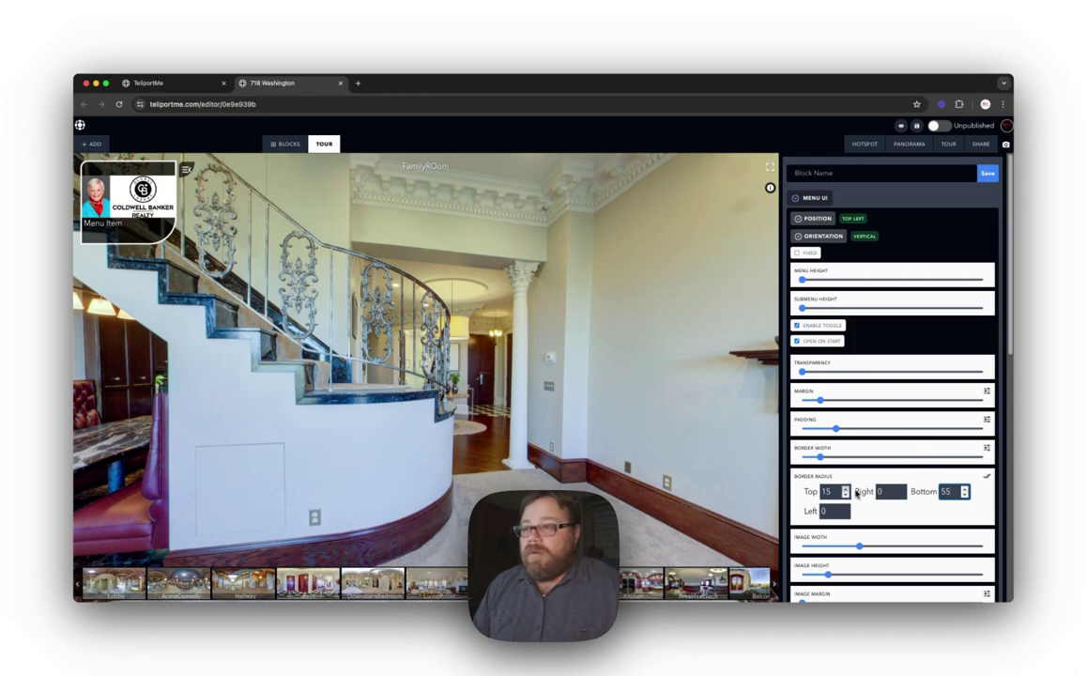
double_click(828, 491)
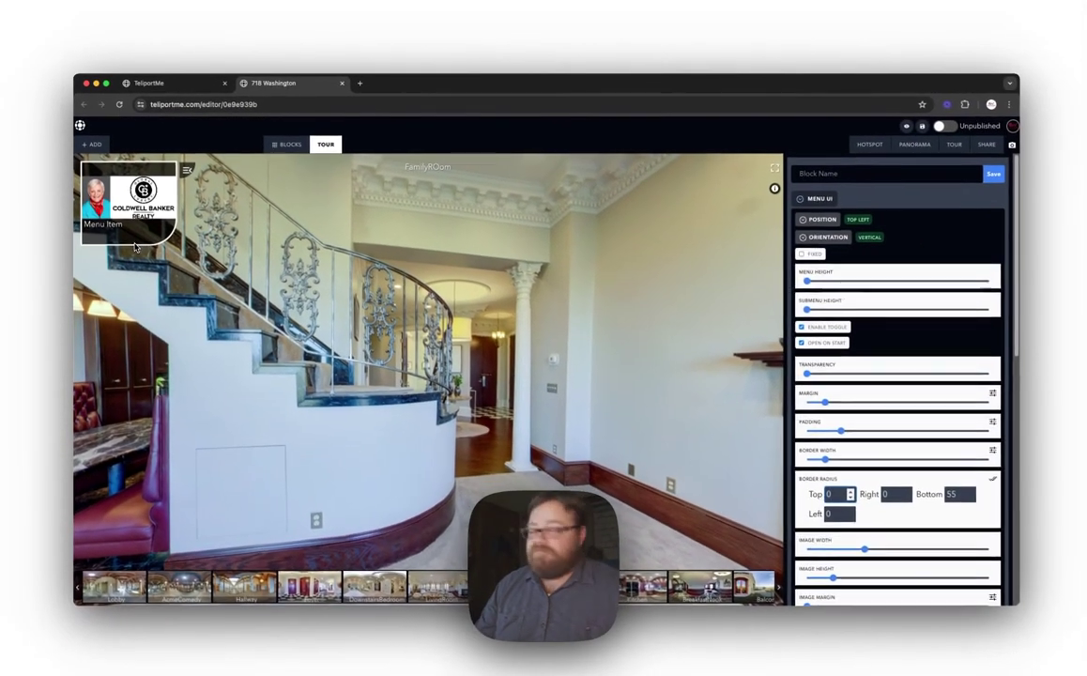
Step: Set the menu block's top corner radius back to 0
scroll(881, 509, down, 5)
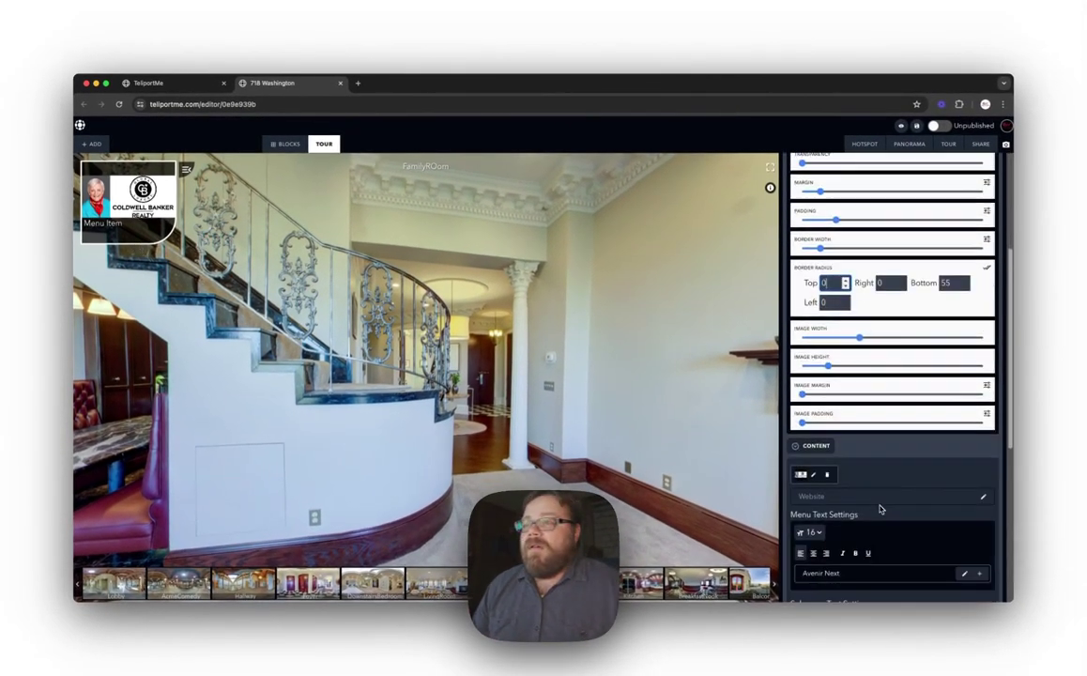
scroll(845, 385, up, 1)
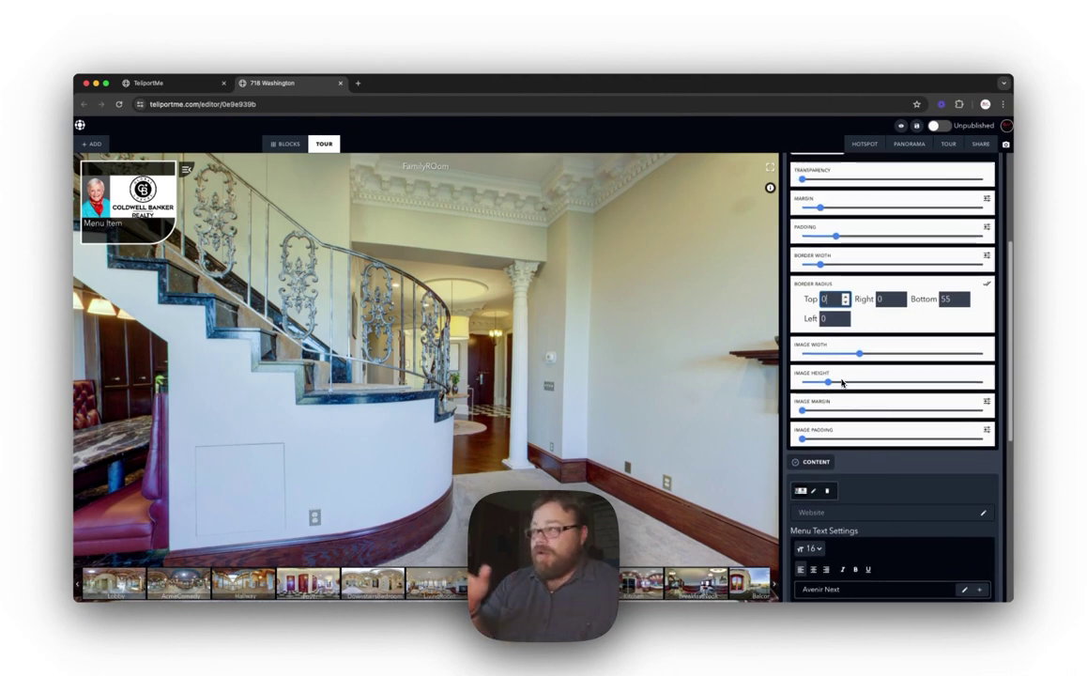
click(827, 299)
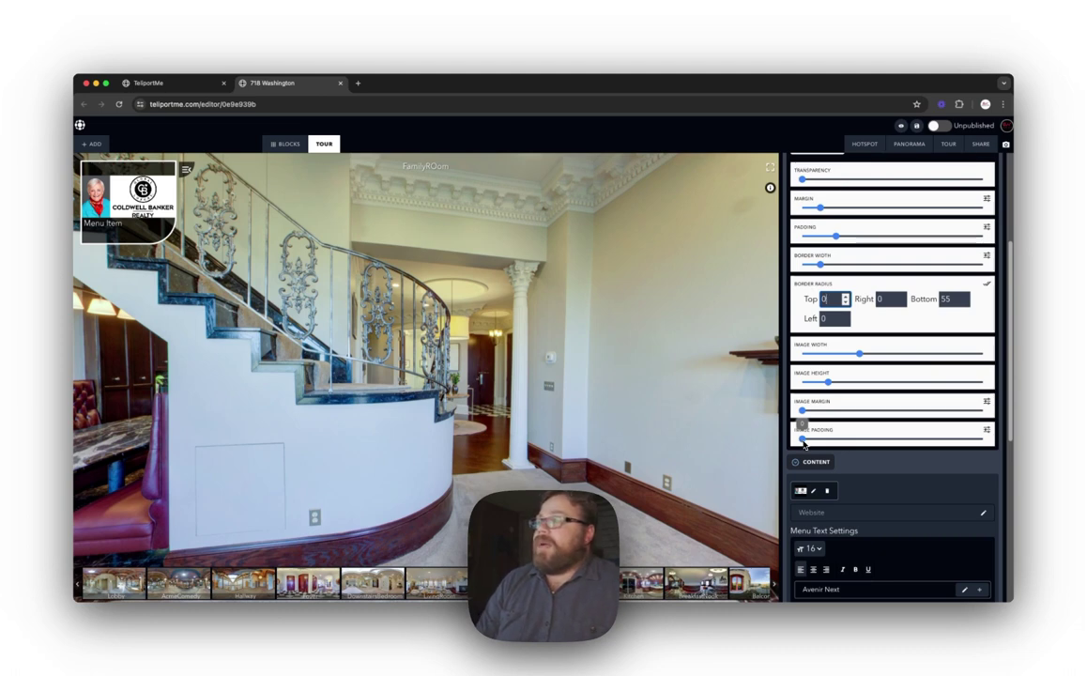
click(805, 446)
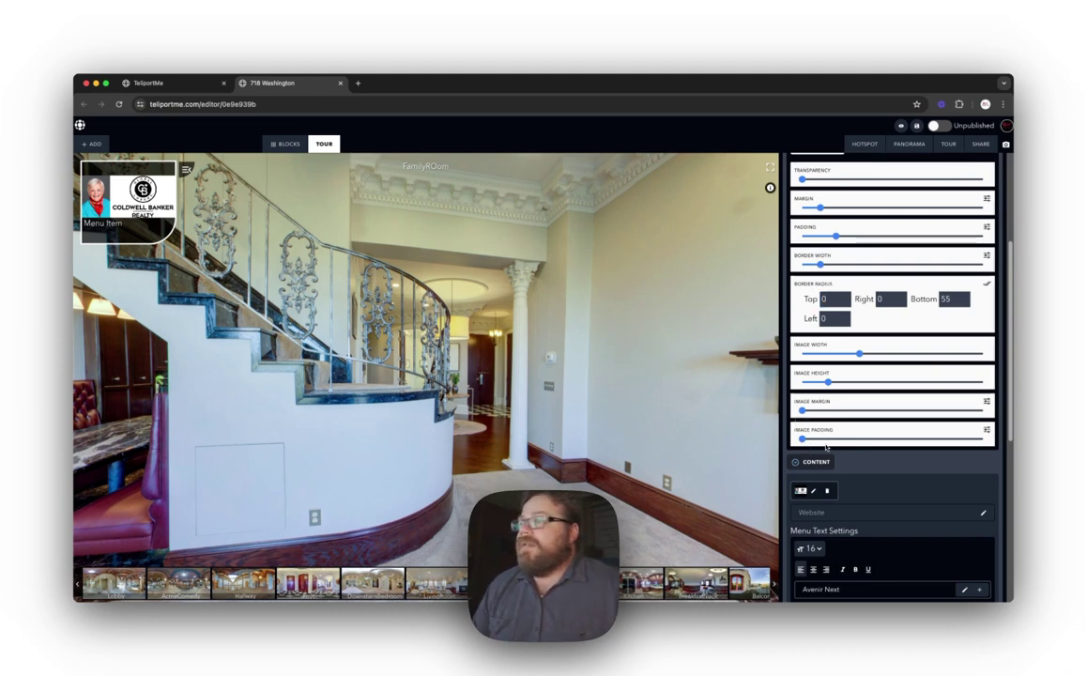
Step: Leave the logo image padding at 0 and increase the menu block's inner padding
drag(827, 441, 842, 442)
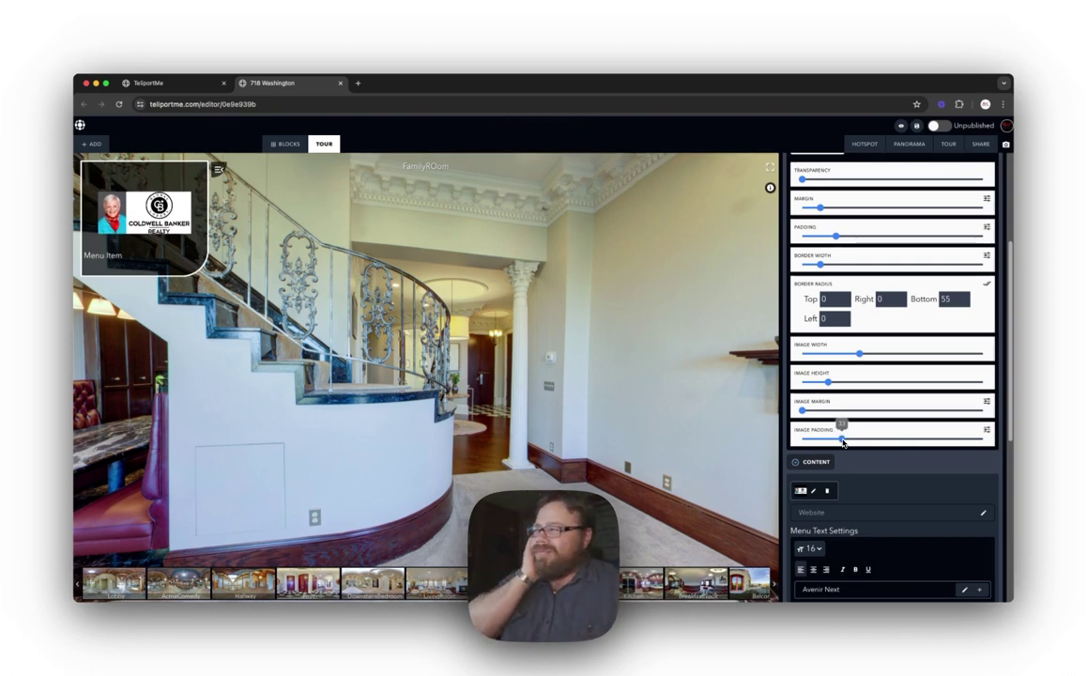
scroll(874, 442, up, 2)
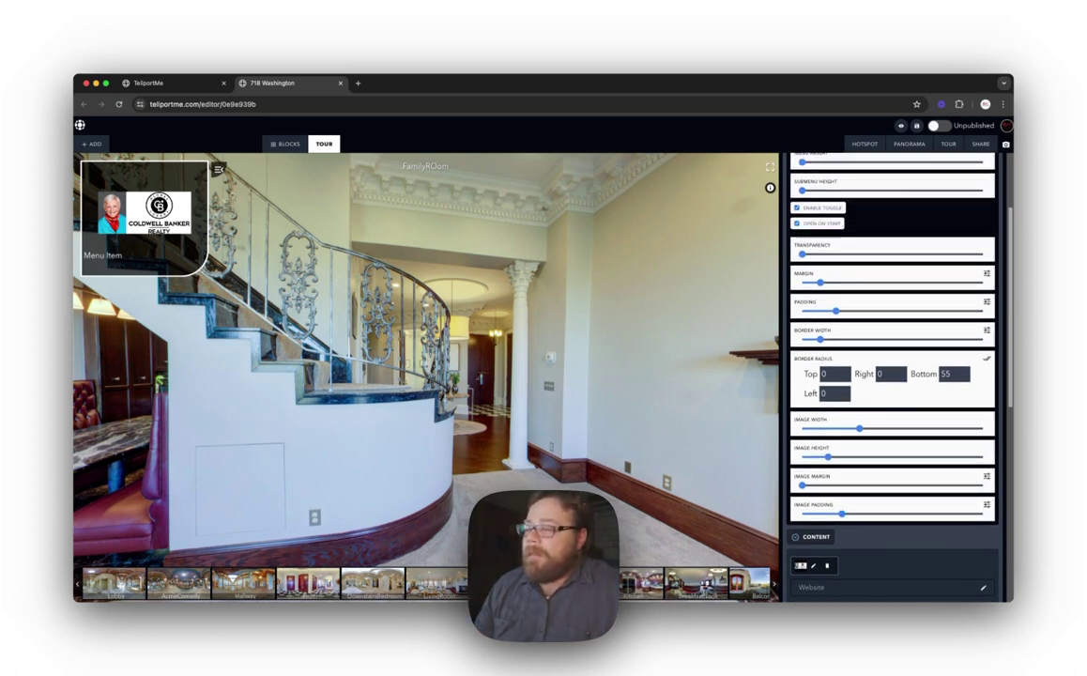
drag(842, 515, 859, 515)
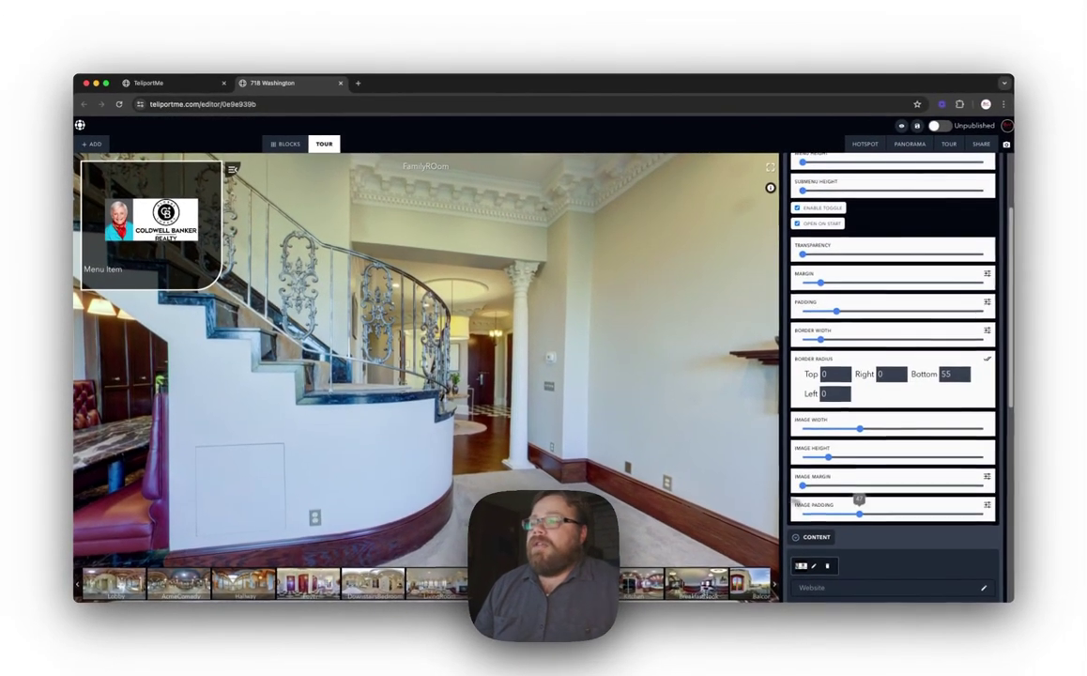
drag(794, 500, 783, 472)
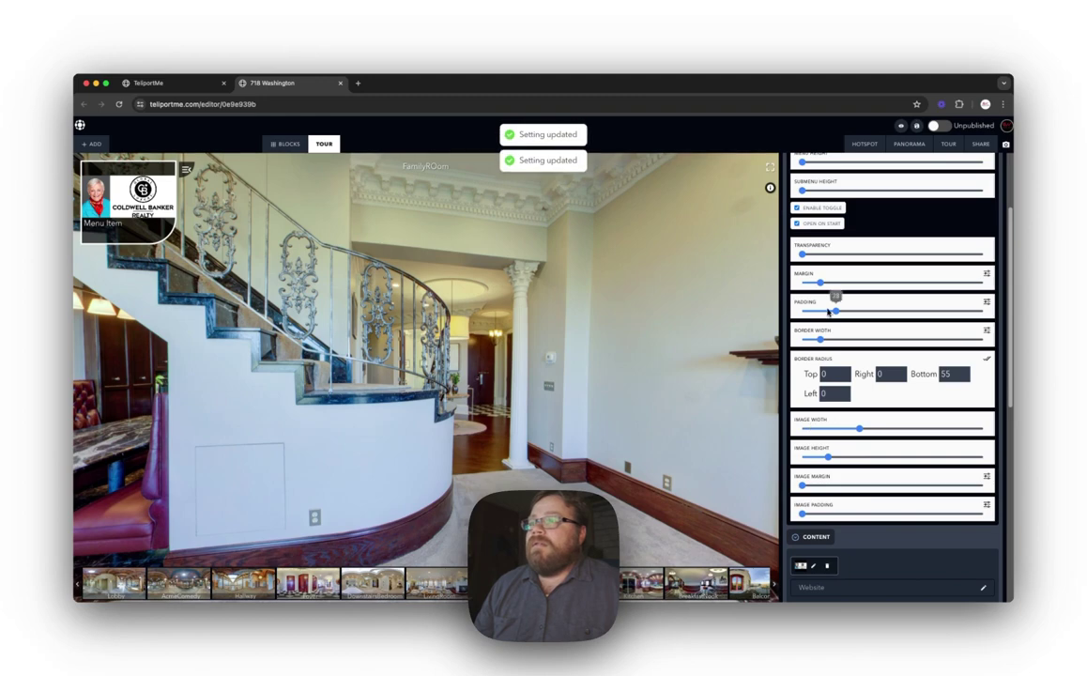
drag(835, 313, 879, 319)
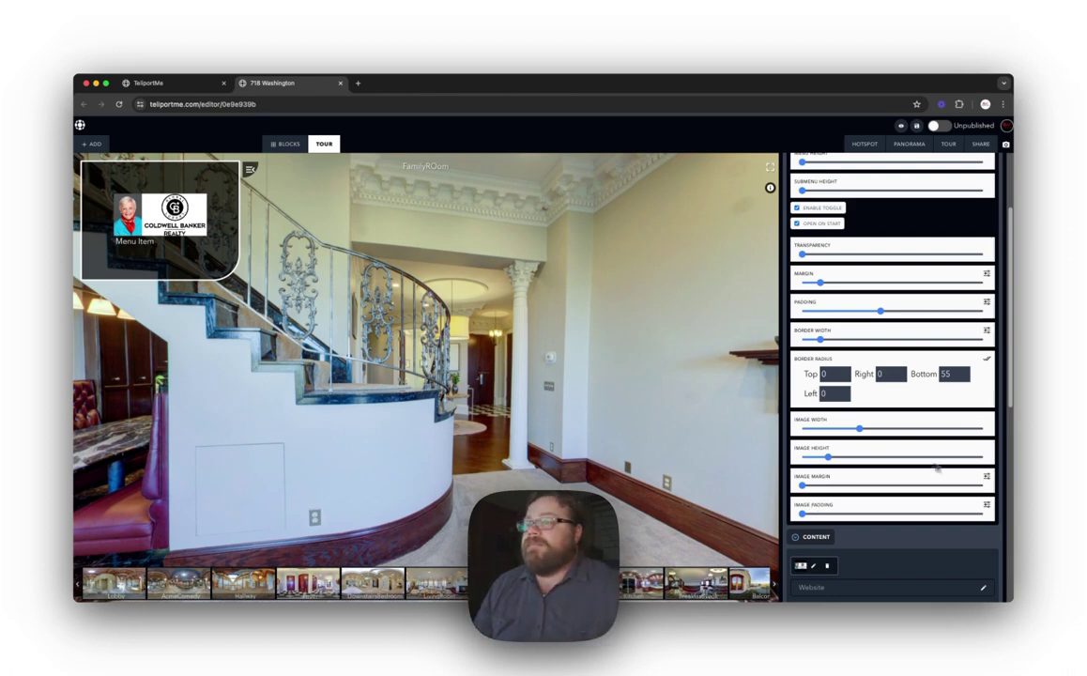
scroll(876, 377, down, 5)
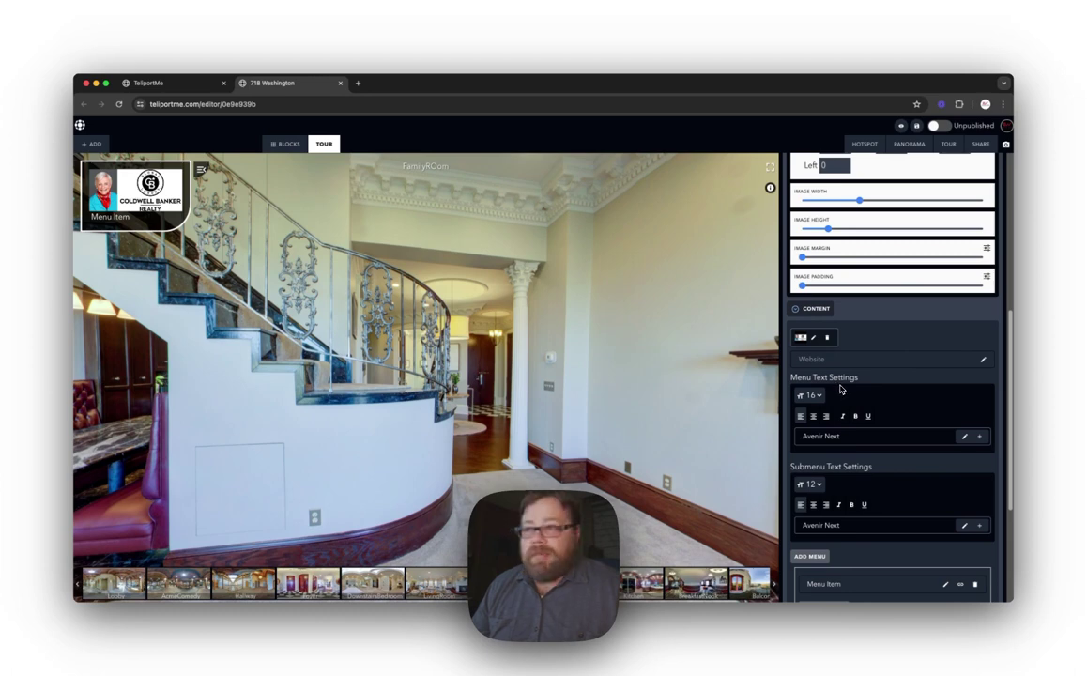
scroll(842, 388, down, 4)
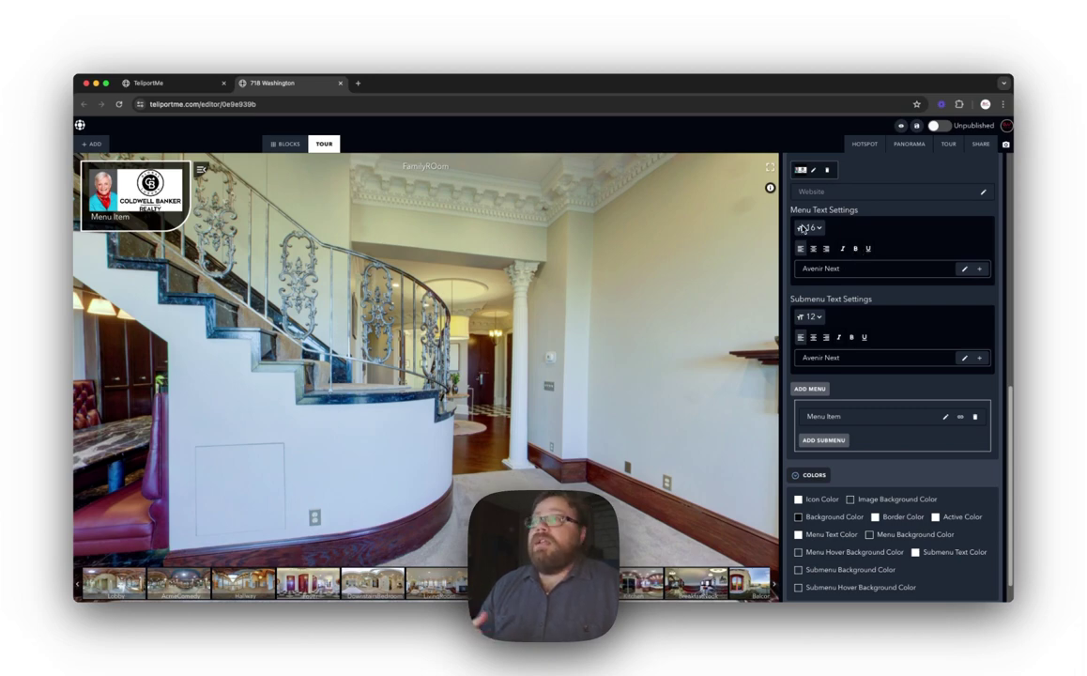
click(817, 229)
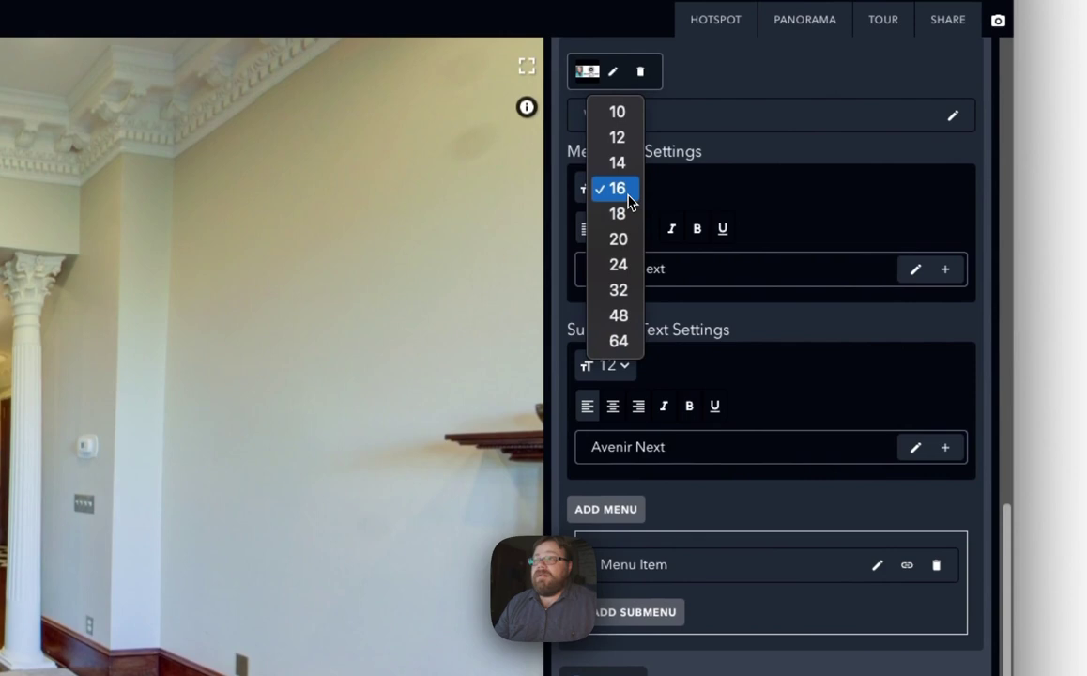
click(628, 203)
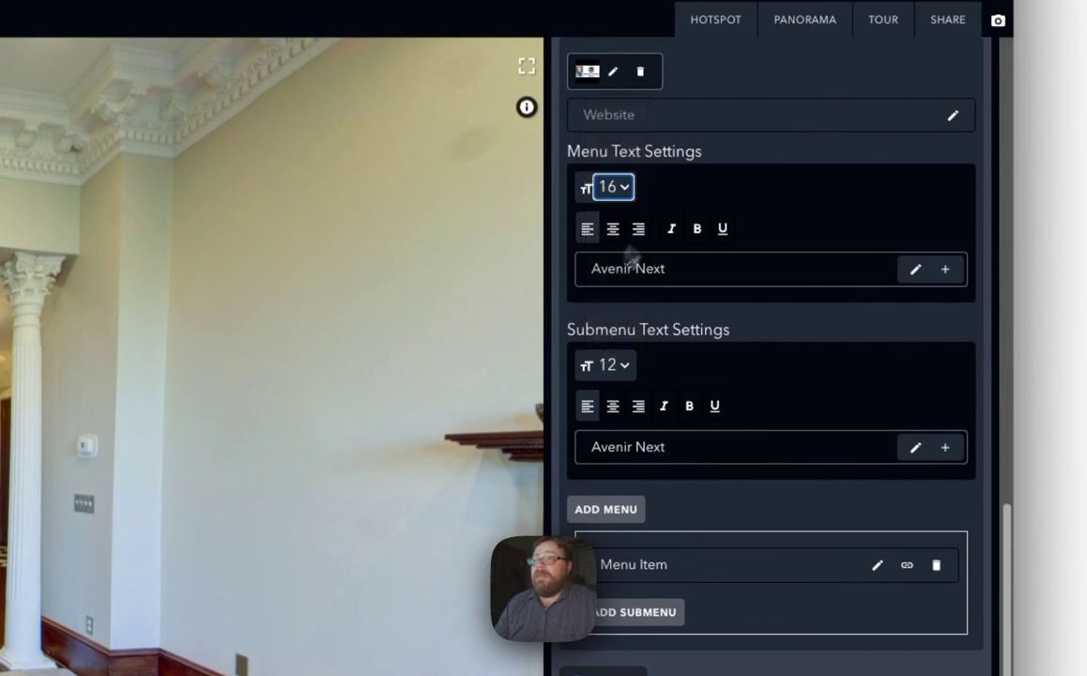
click(945, 270)
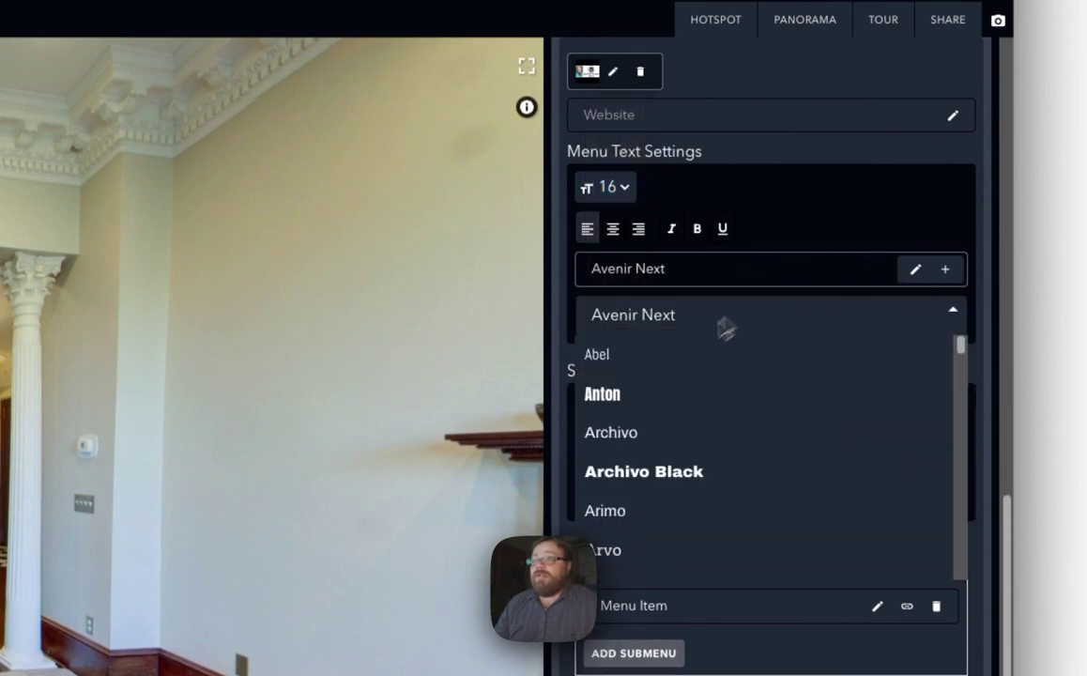
scroll(706, 507, down, 10)
scroll(715, 498, down, 8)
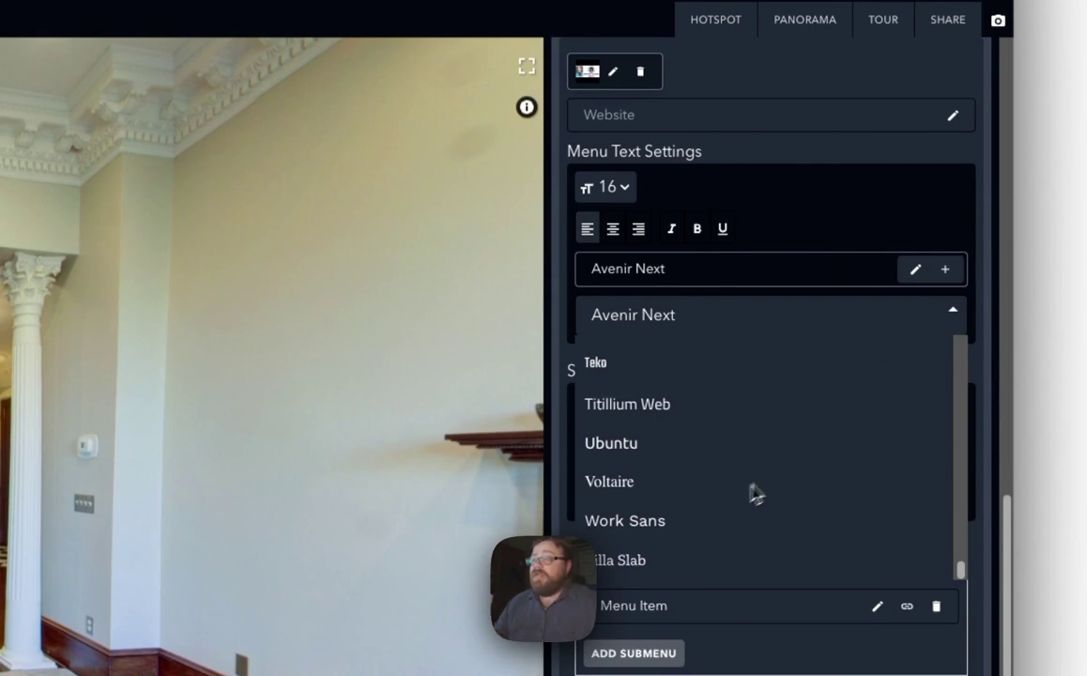
click(878, 241)
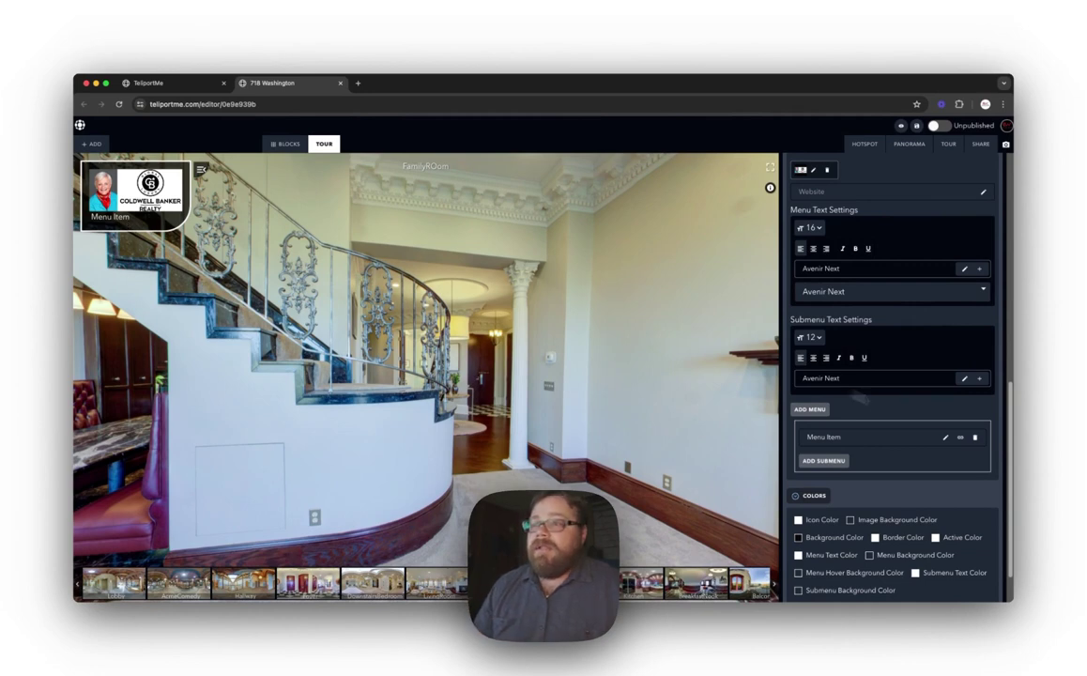
Step: Rename 'Menu Item' to 'Key Features' and add an empty submenu entry beneath it
click(944, 438)
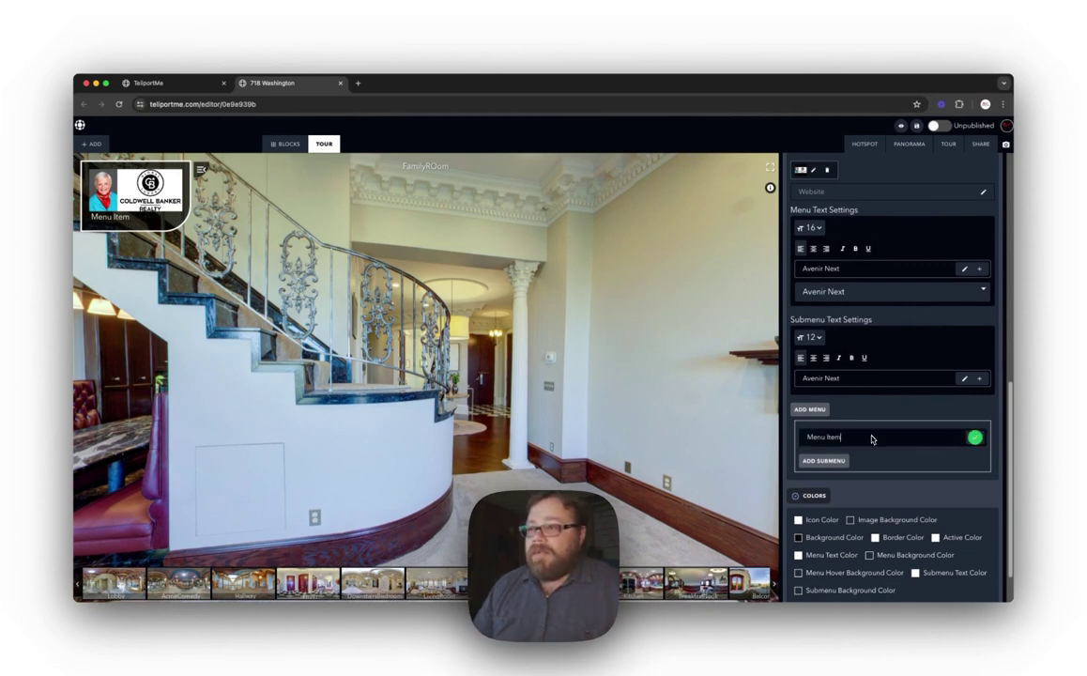
key(super+a)
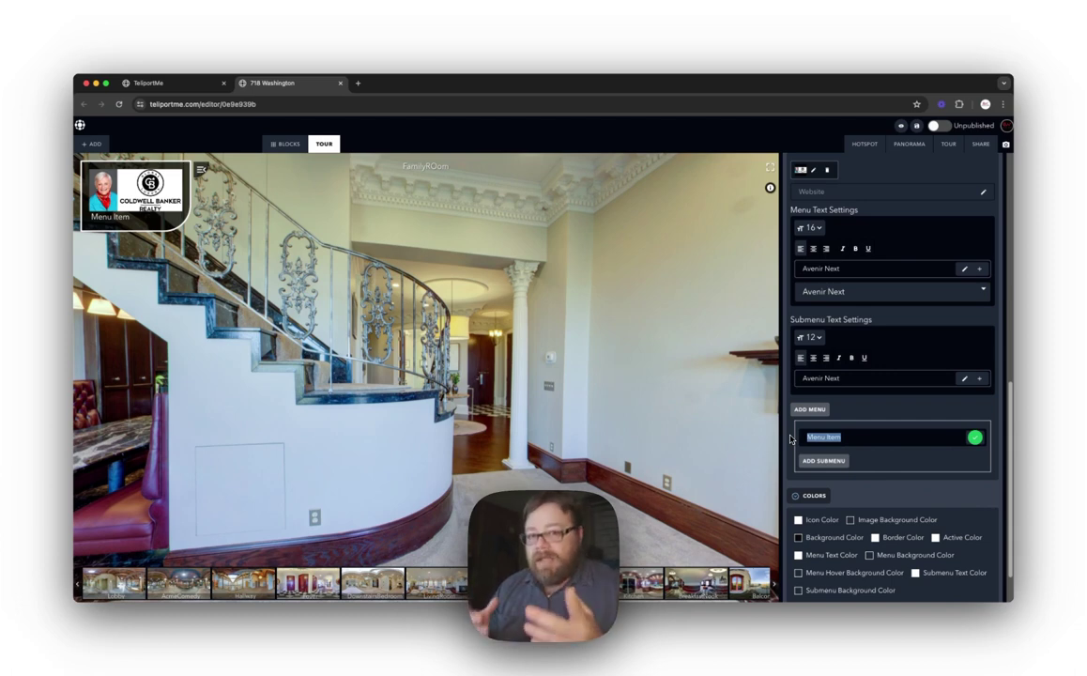
text(Key Featu)
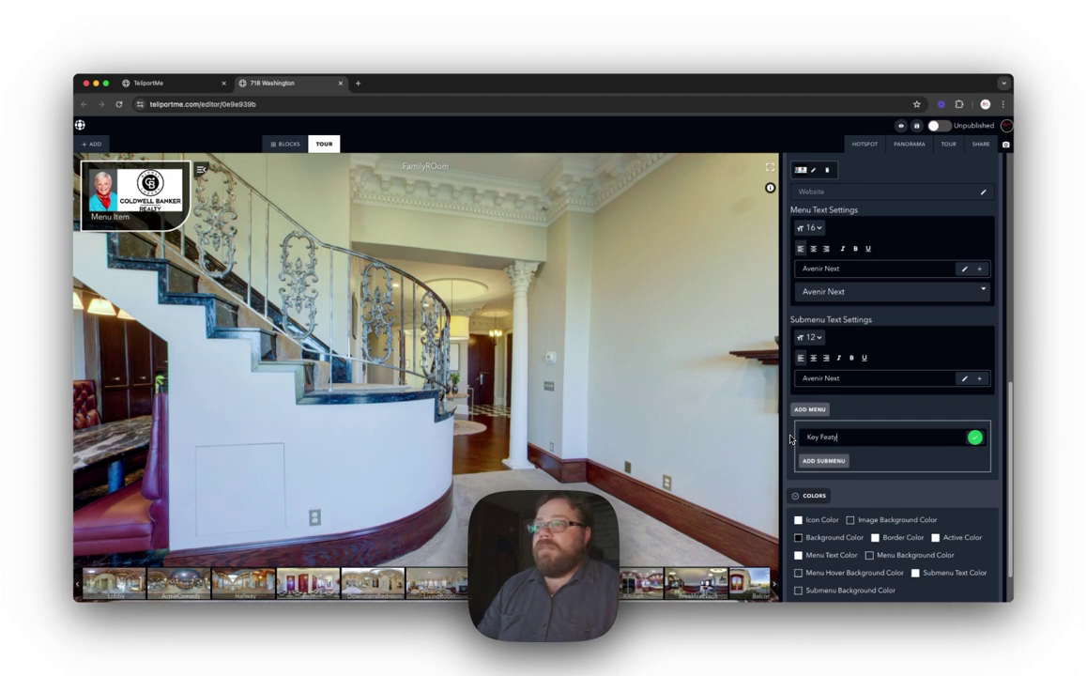
text(res)
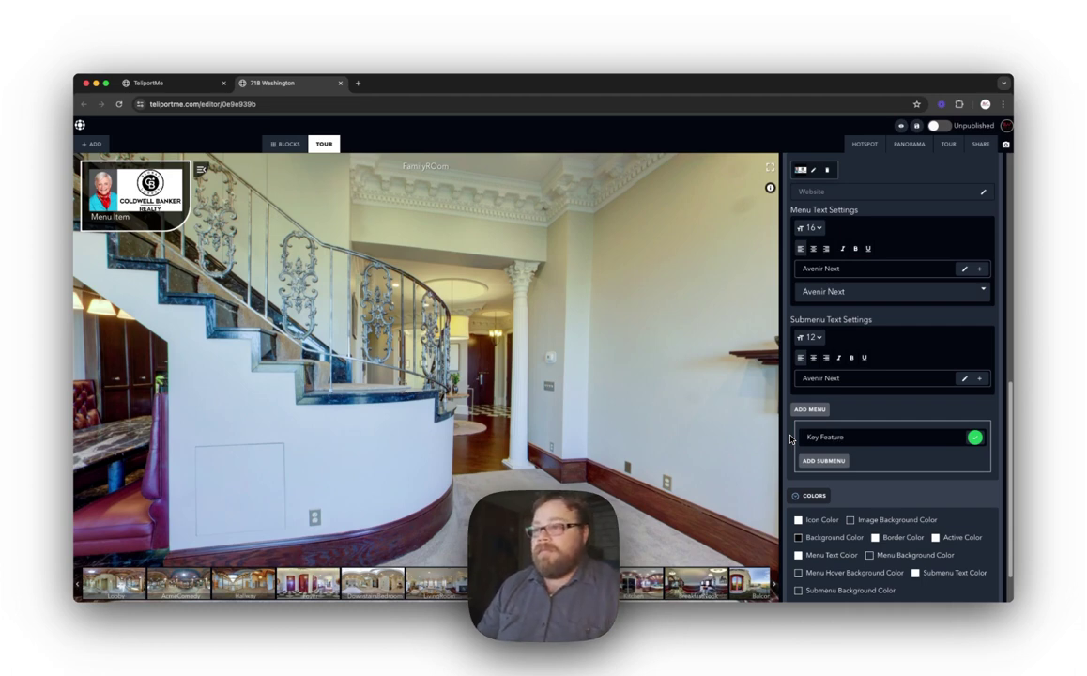
click(977, 439)
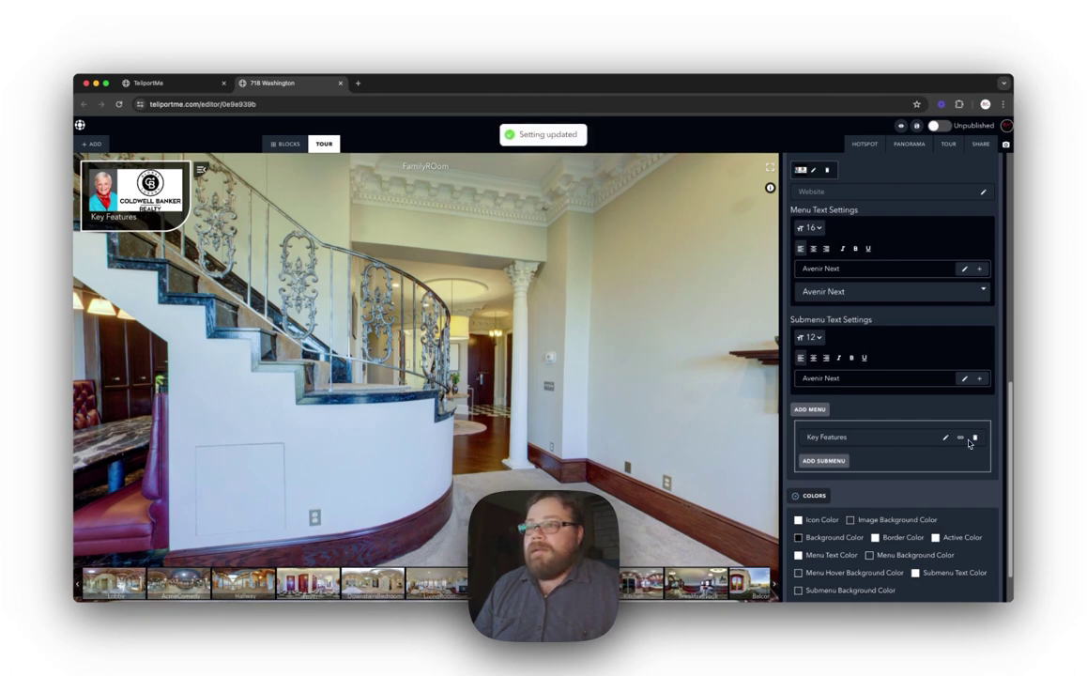
click(823, 461)
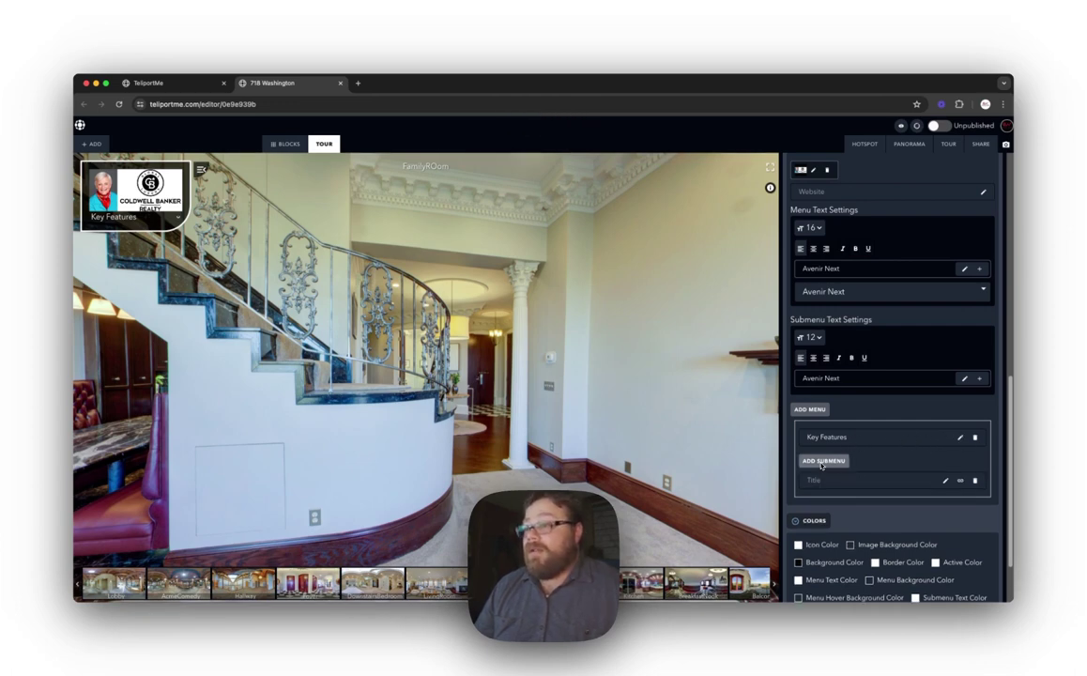
Step: Create the Key Features submenu entries Lobby, Comedy Club and Roof View
click(946, 479)
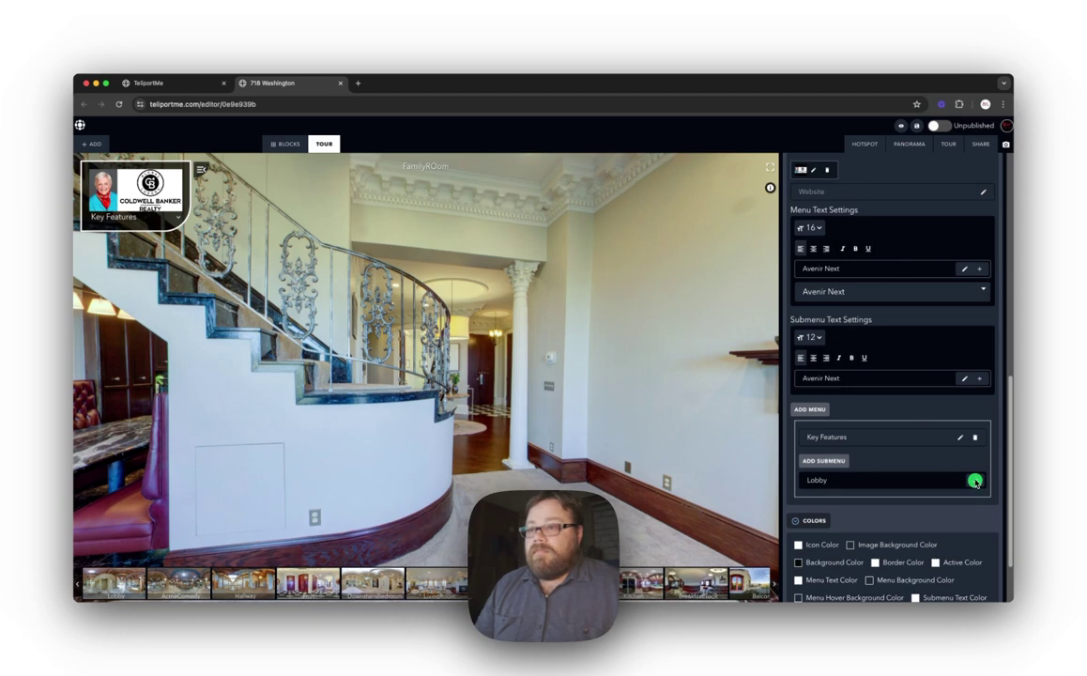
click(975, 479)
click(823, 460)
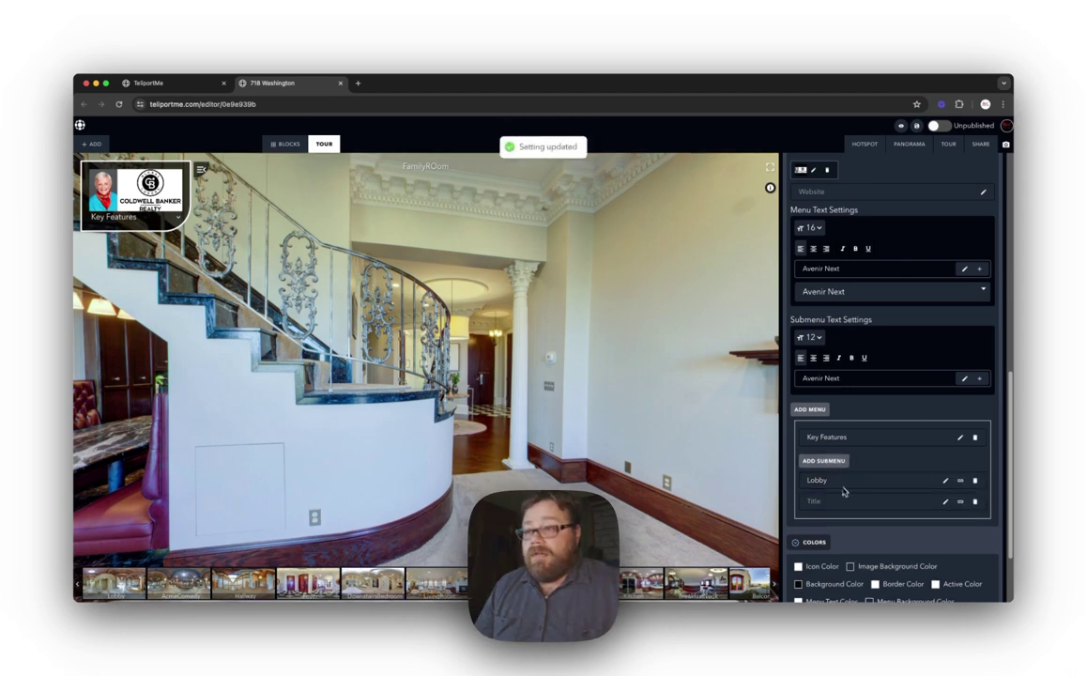
click(944, 504)
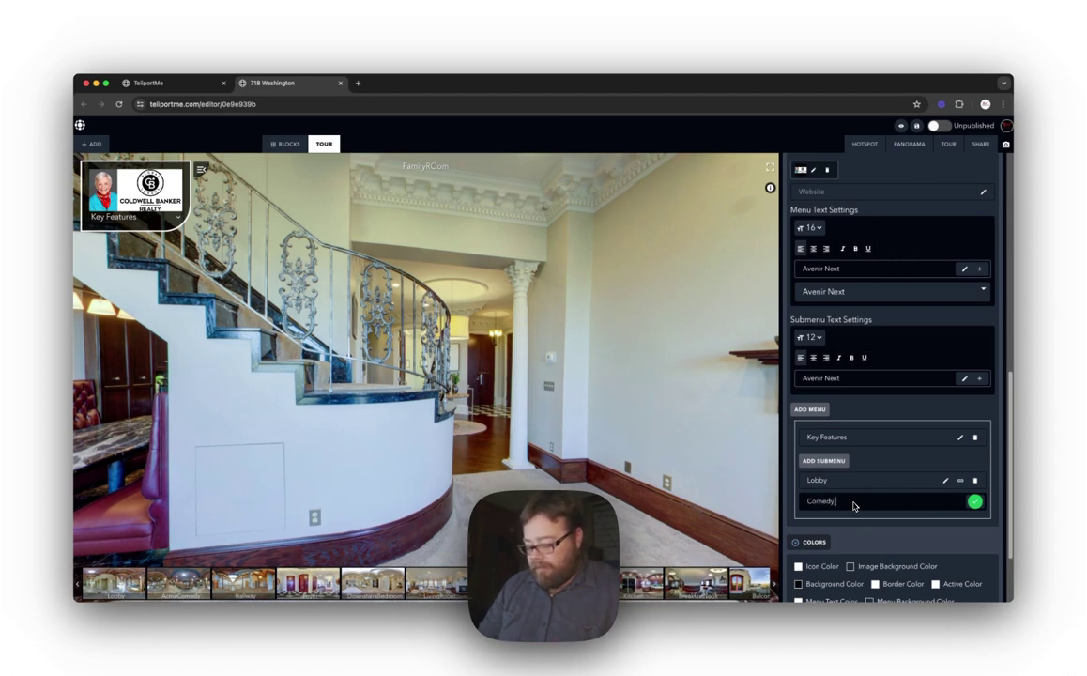
click(974, 501)
click(826, 460)
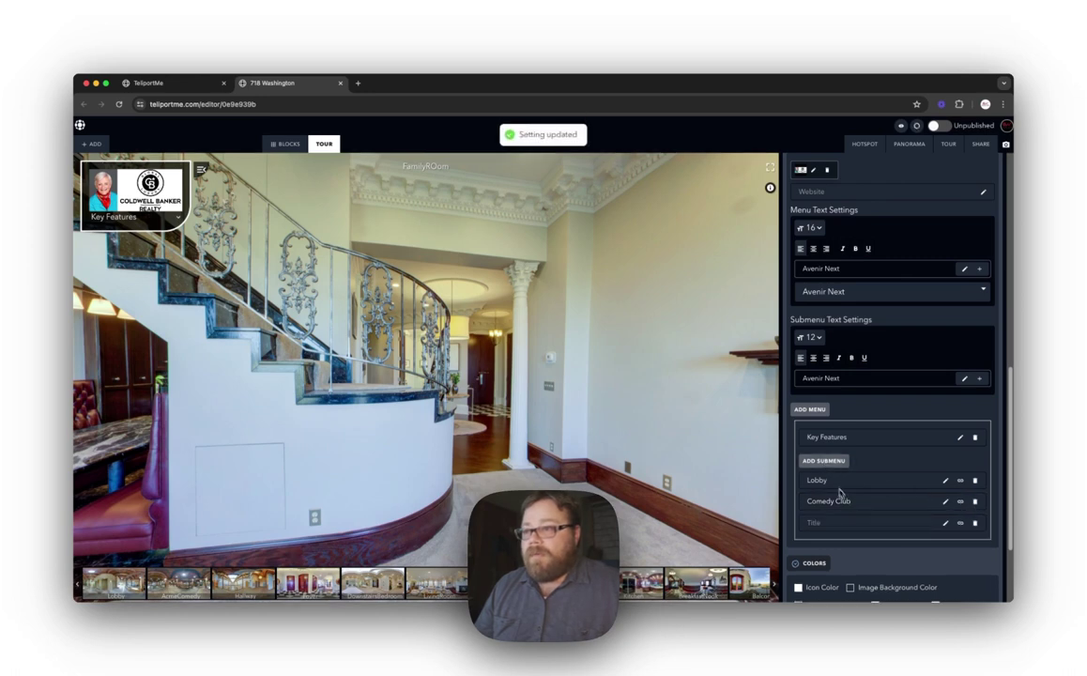
click(842, 527)
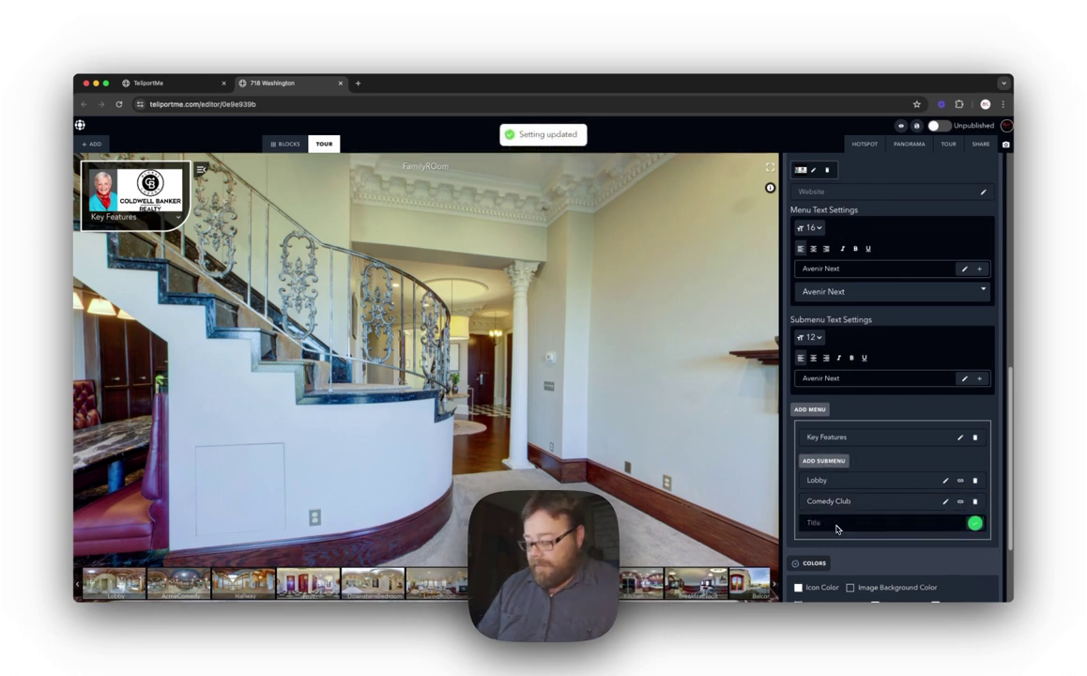
text(Roof View)
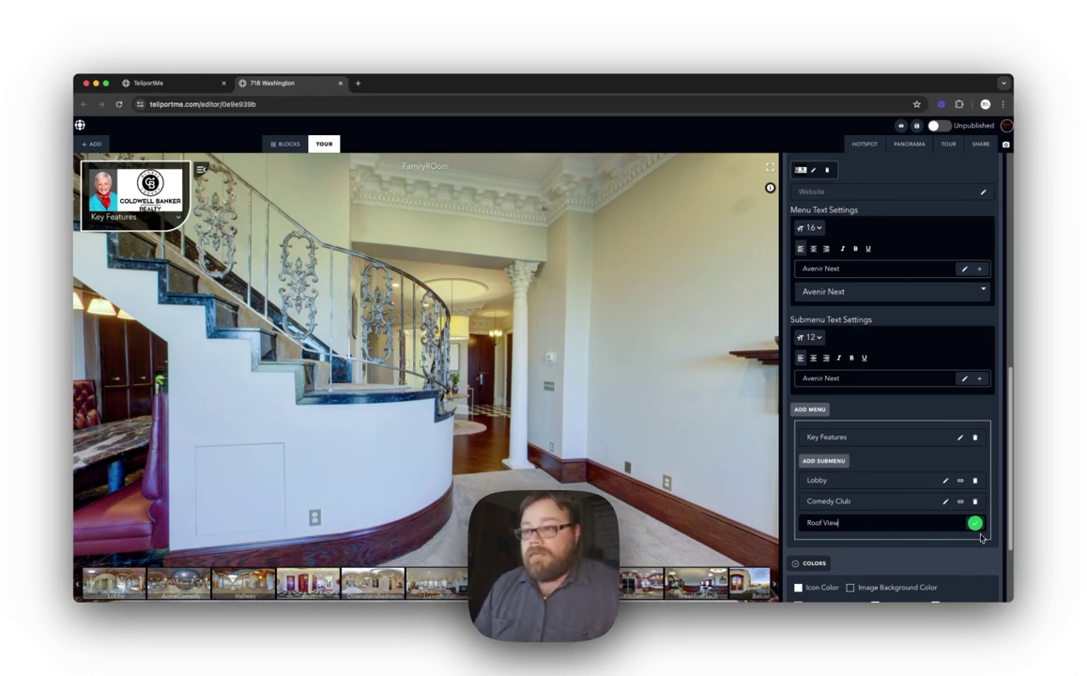
click(975, 524)
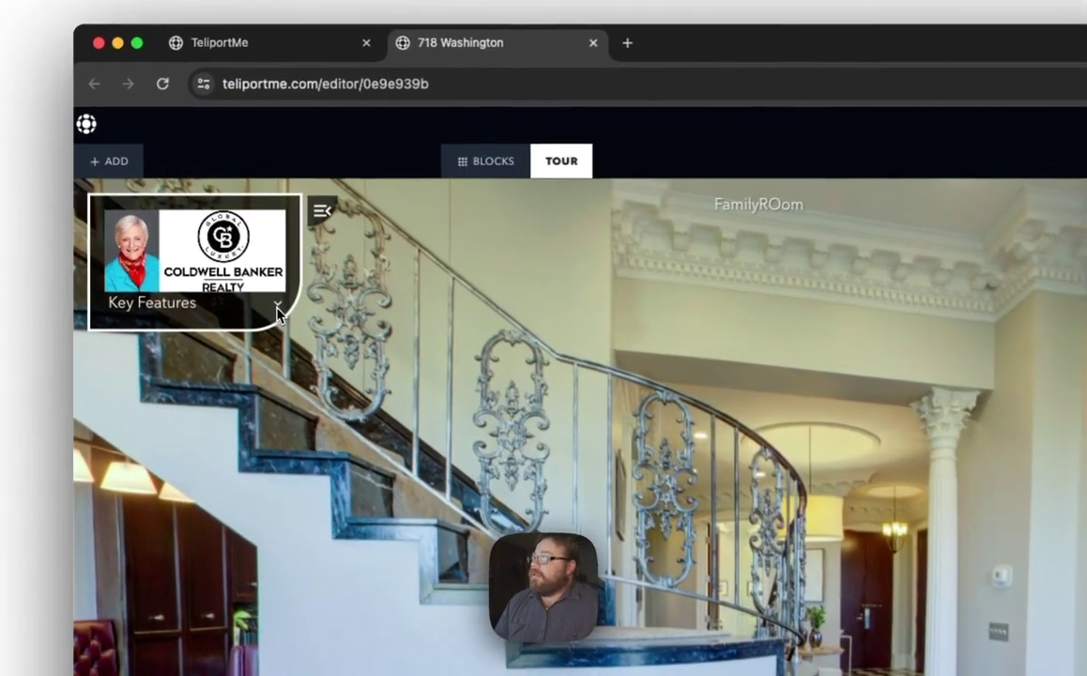
Step: Link the Lobby submenu entry to the Lobby panorama
click(177, 217)
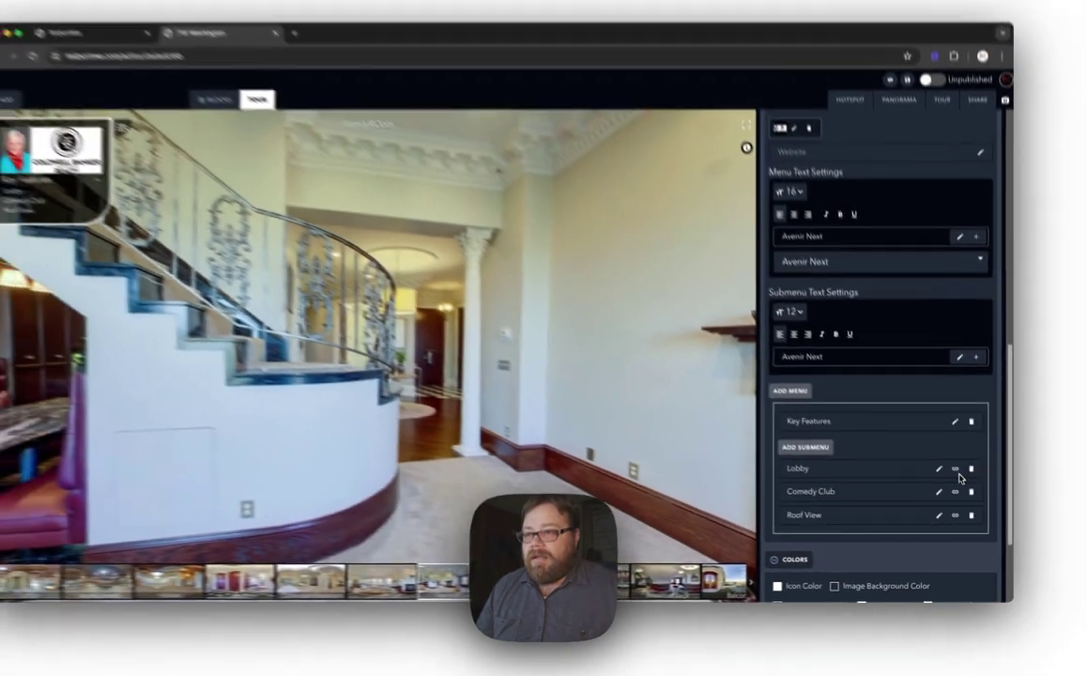
click(908, 367)
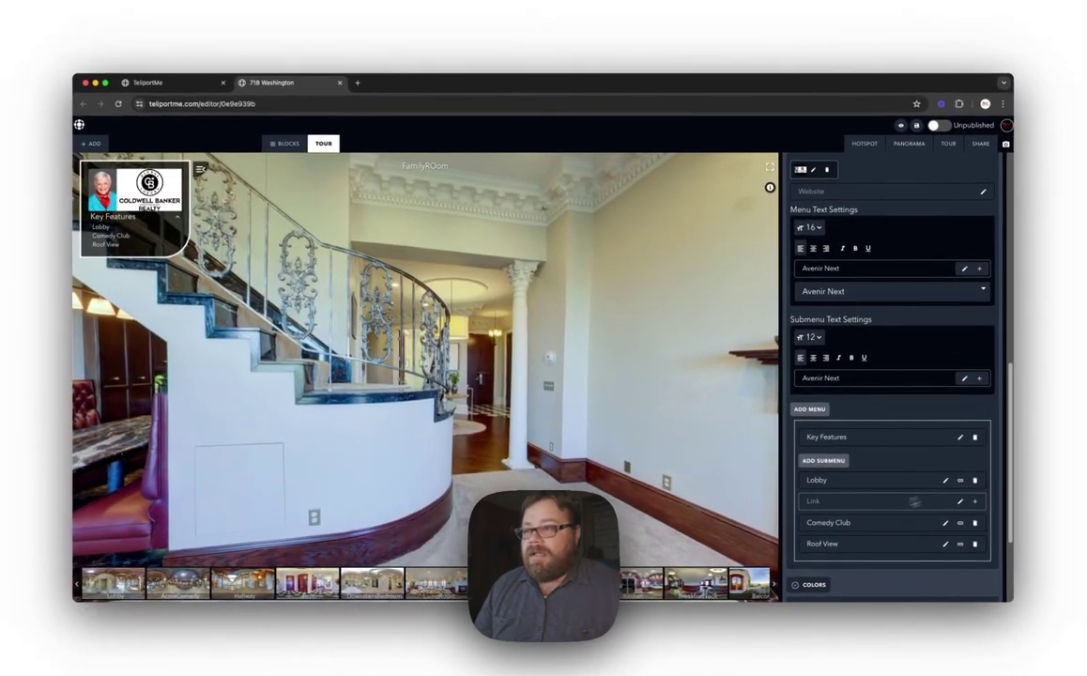
click(974, 504)
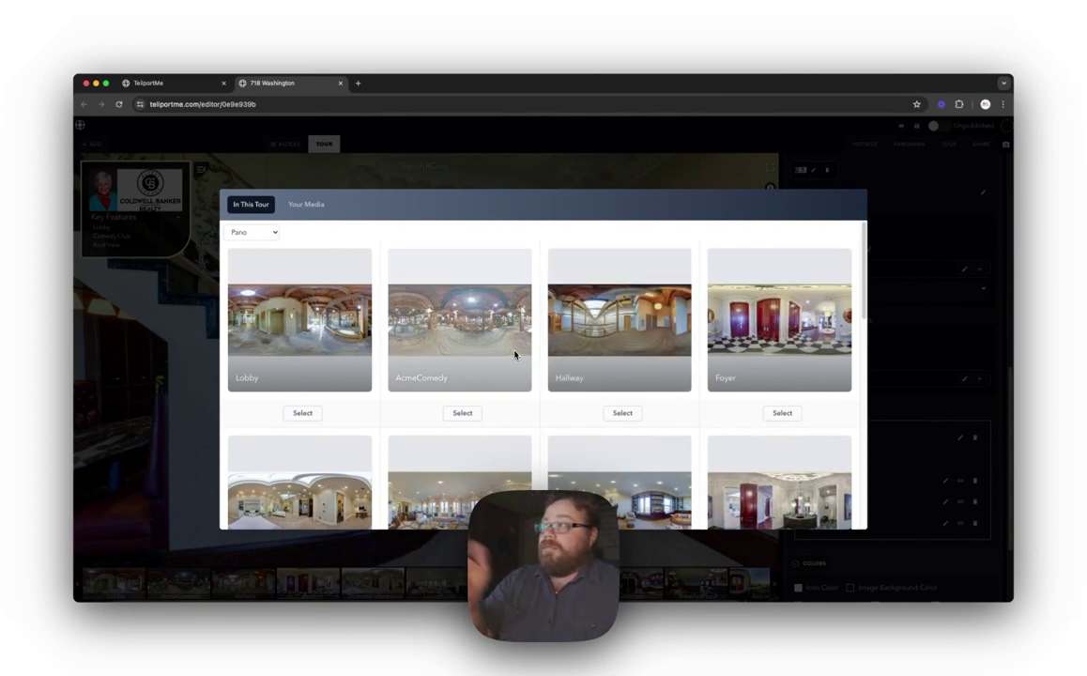
scroll(521, 357, down, 2)
scroll(531, 358, down, 3)
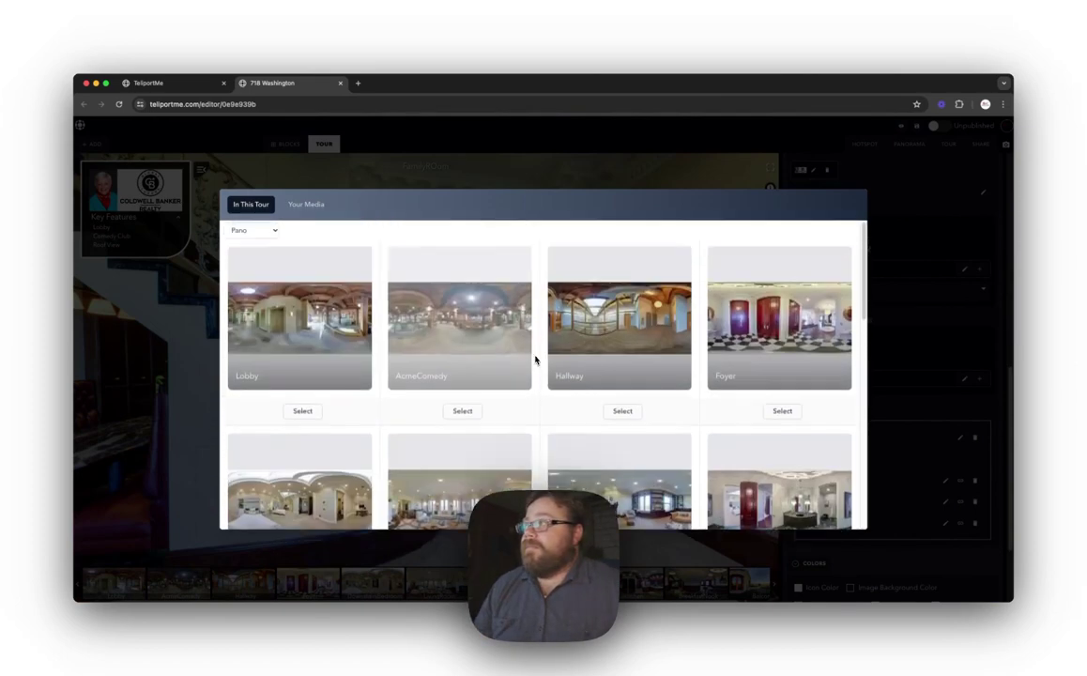
scroll(538, 358, down, 3)
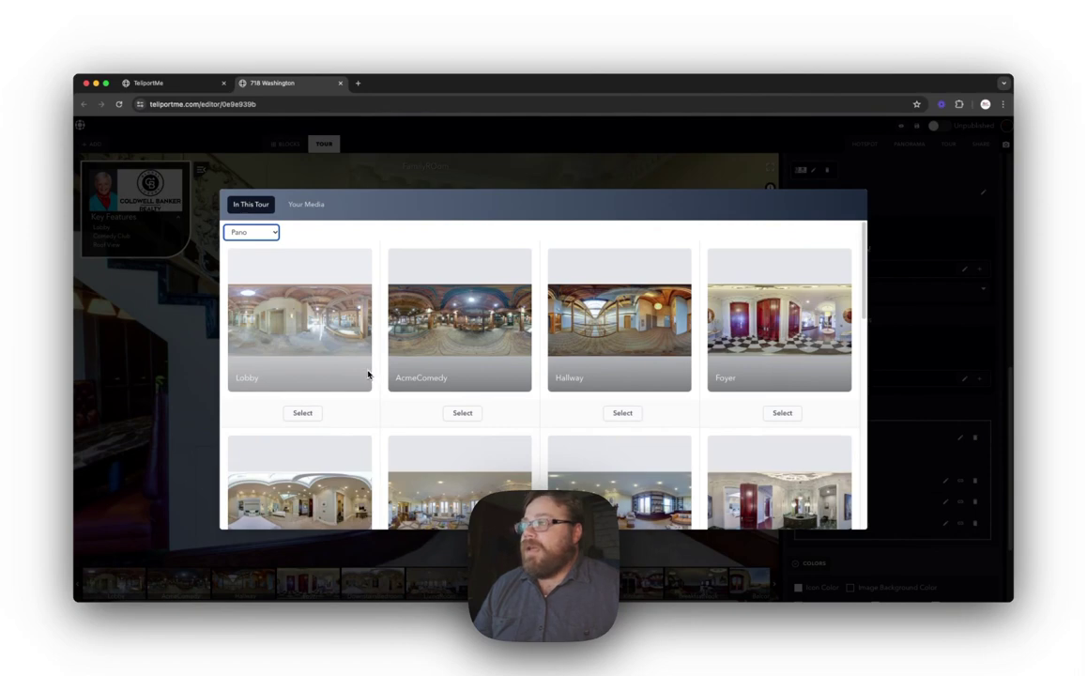
click(302, 413)
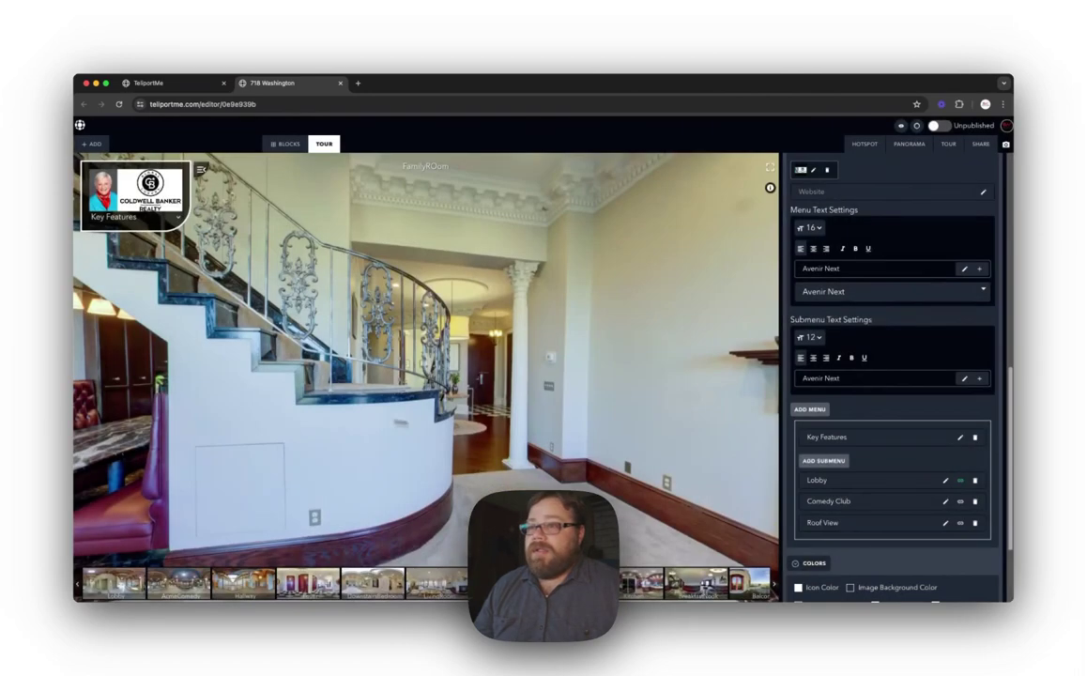
Step: Link Comedy Club to the AcmeComedy panorama and Roof View to the Roof2 panorama
click(962, 504)
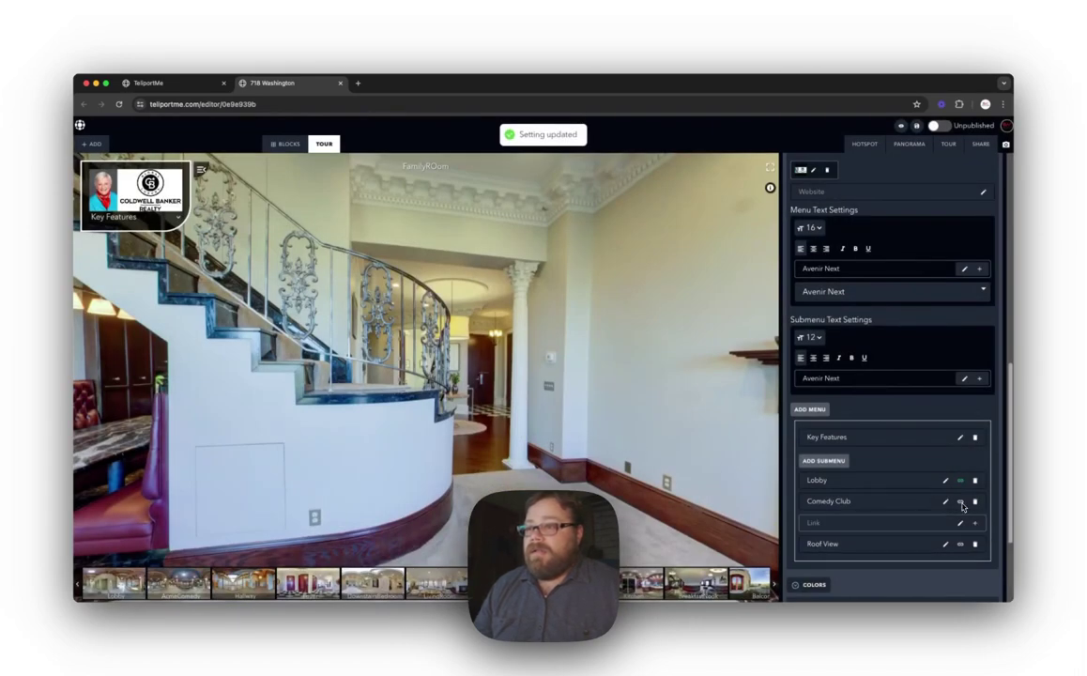
click(961, 524)
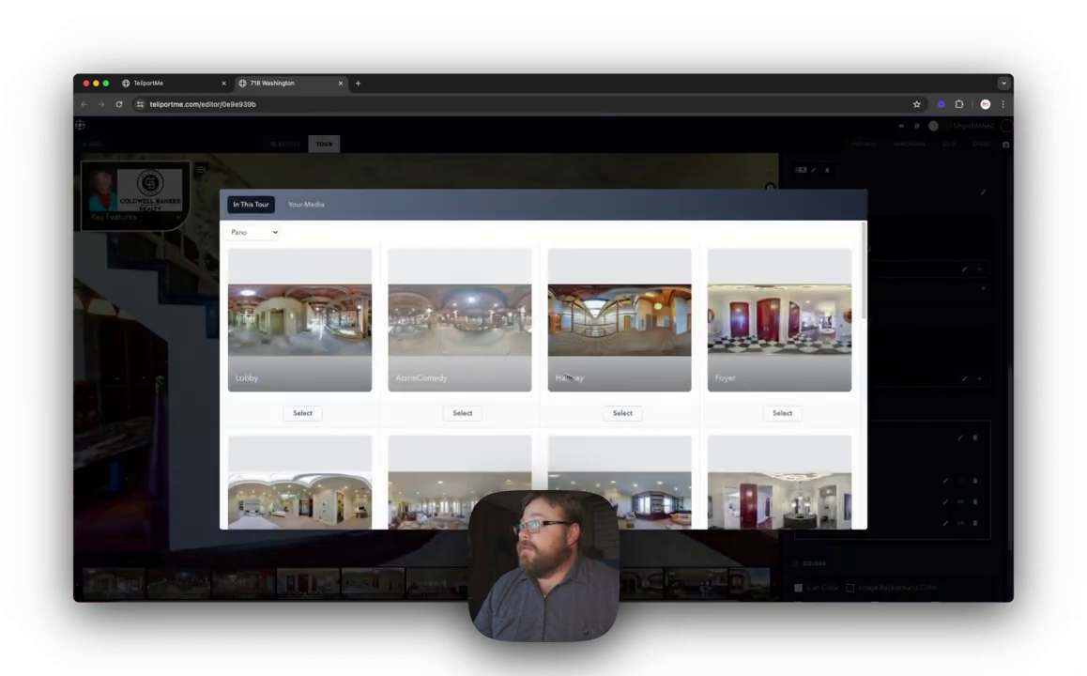
click(462, 413)
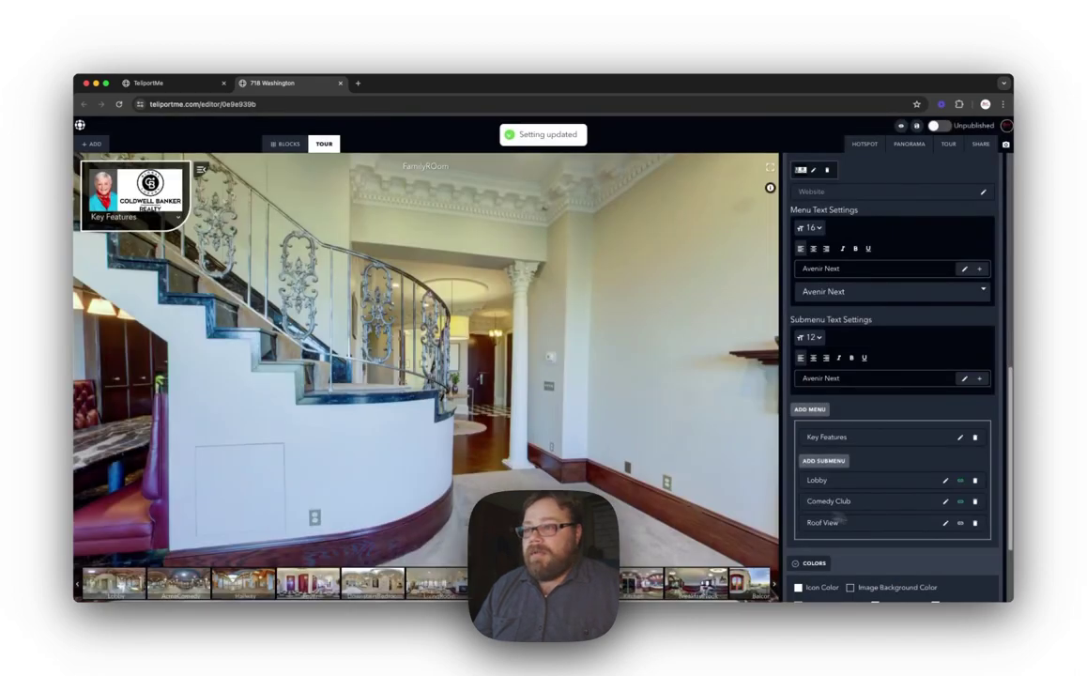
click(960, 524)
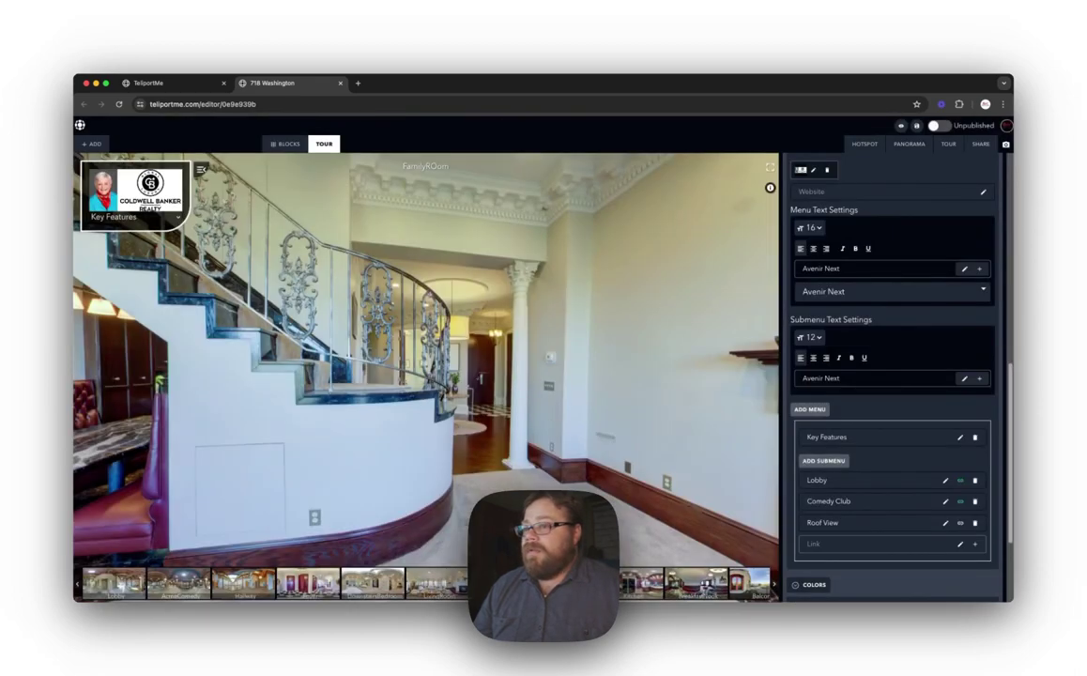
click(974, 548)
scroll(559, 432, down, 10)
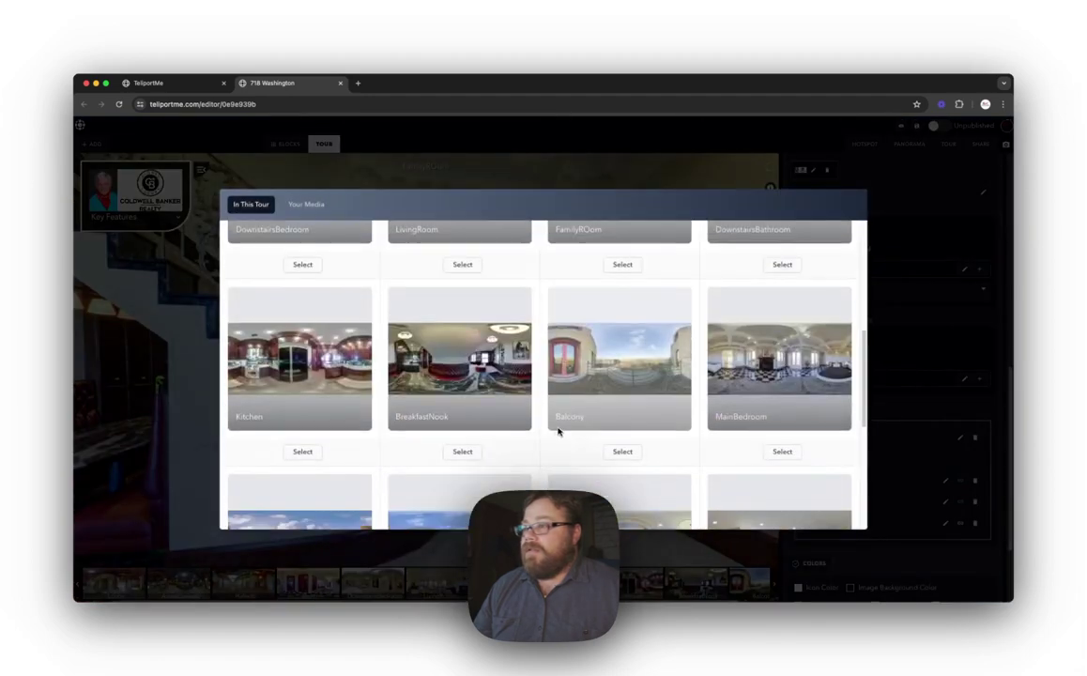
click(303, 514)
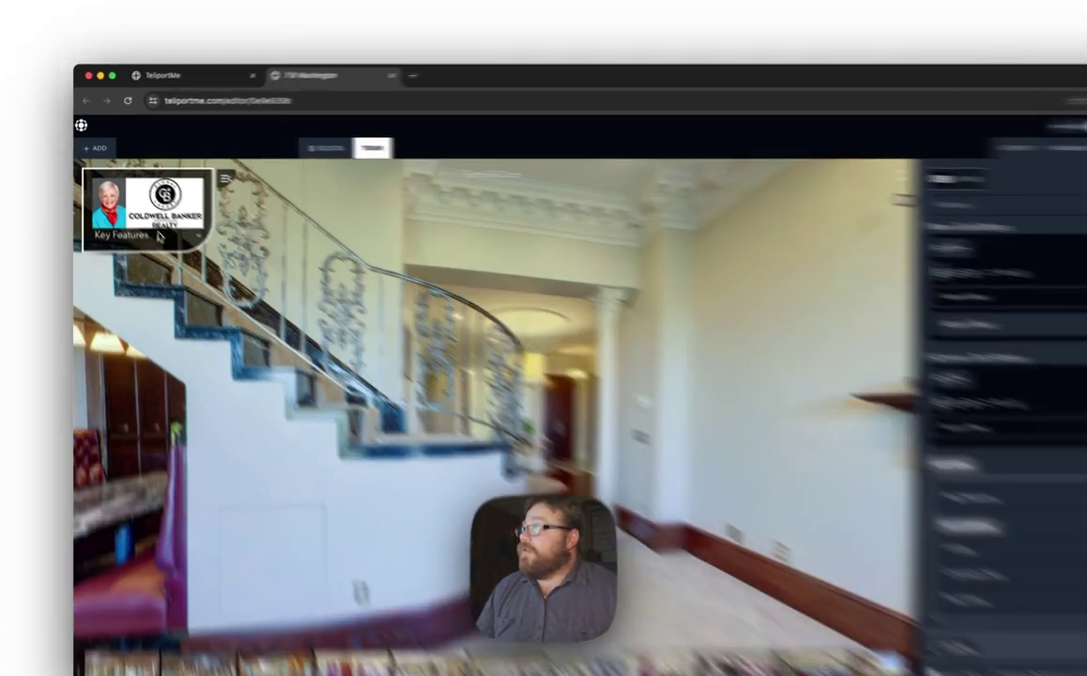
click(146, 218)
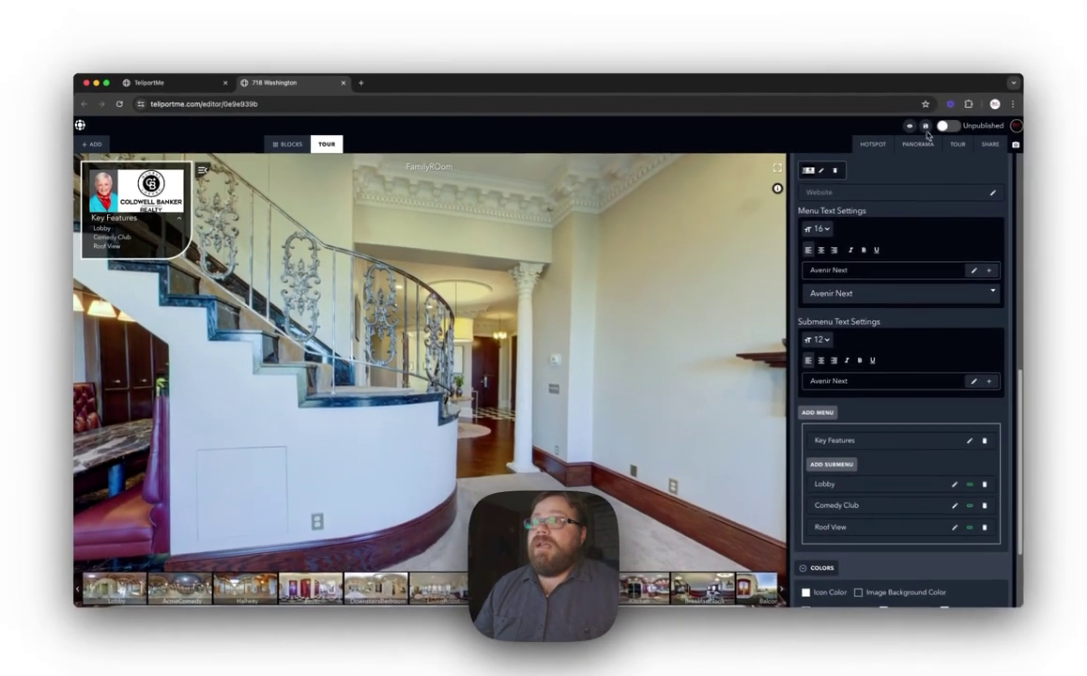
click(900, 127)
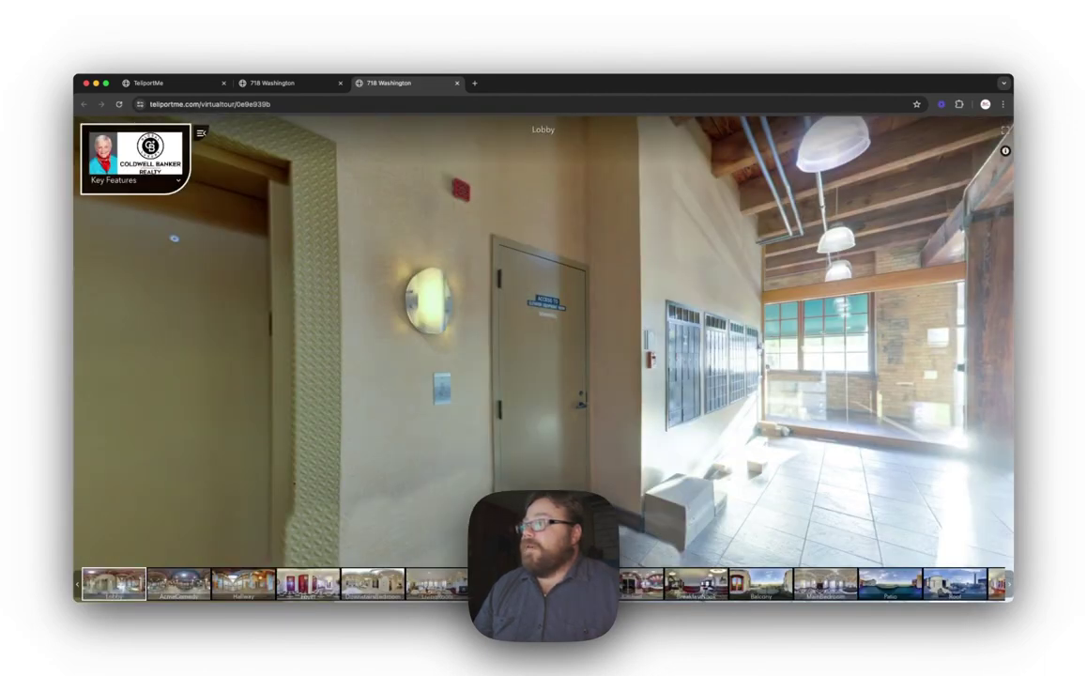
click(436, 584)
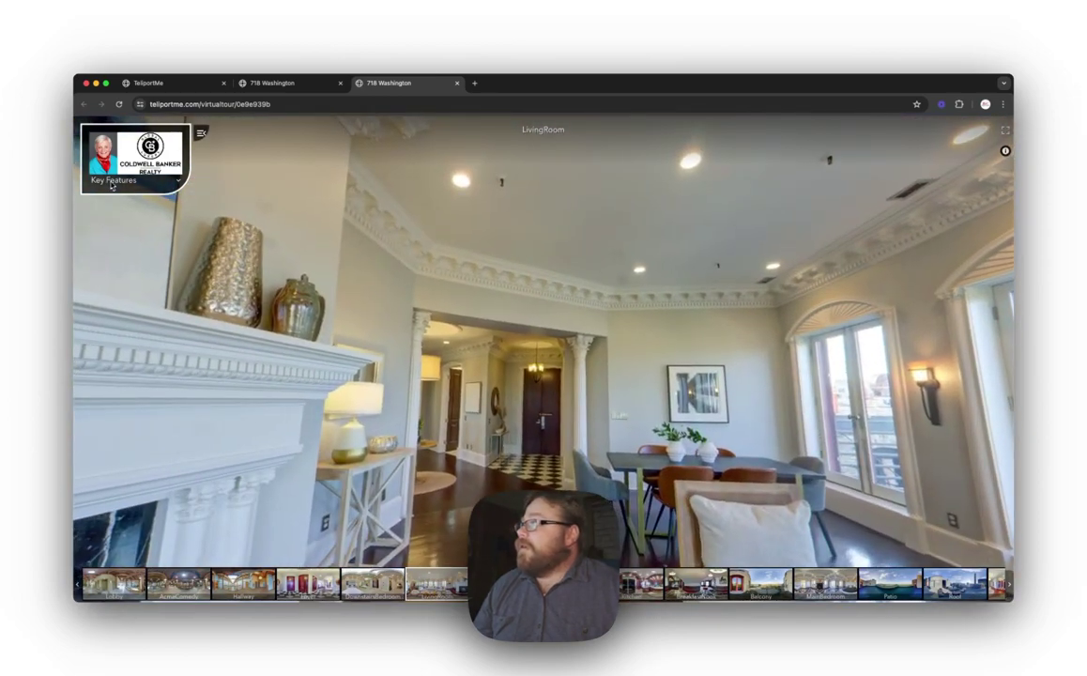
click(177, 182)
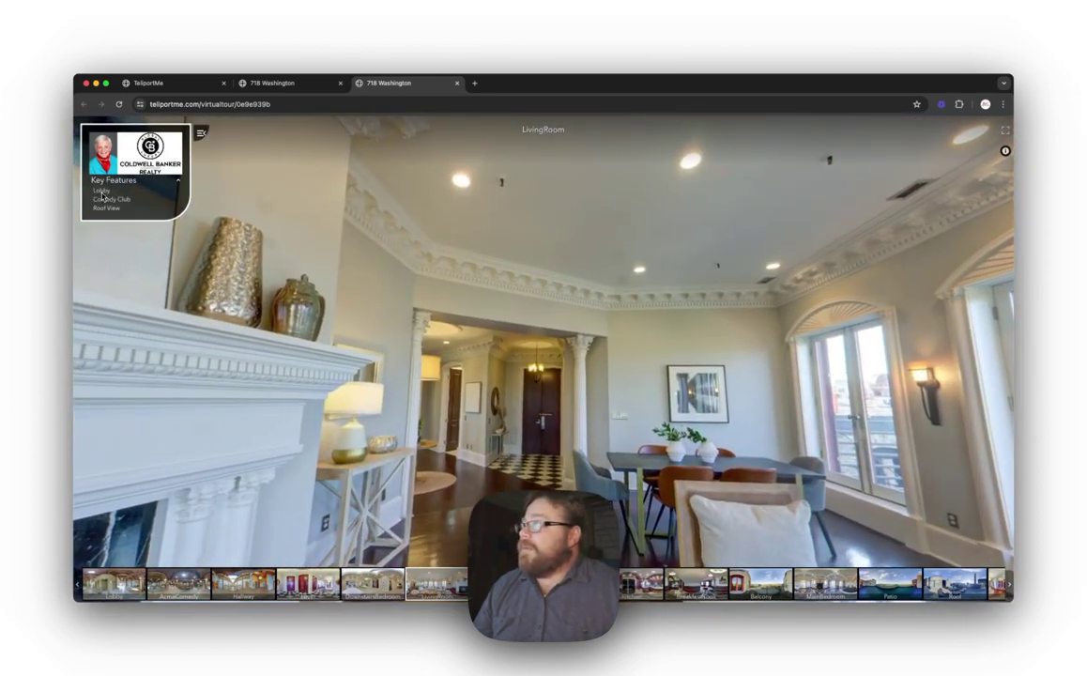
click(101, 190)
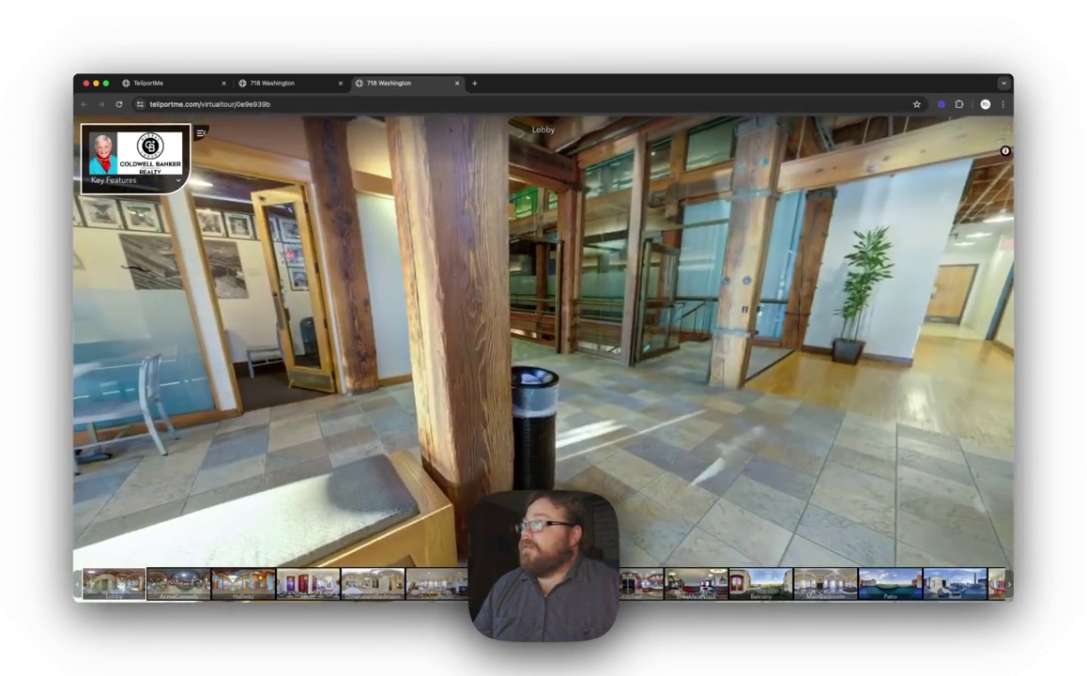
click(177, 182)
click(103, 199)
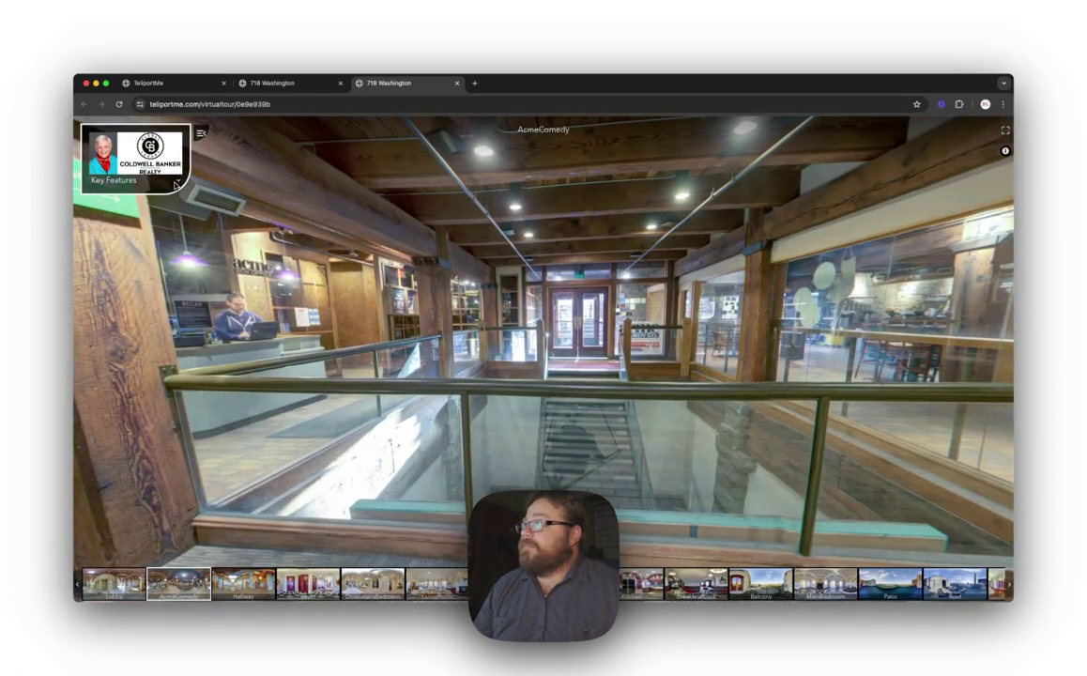
click(177, 183)
click(106, 207)
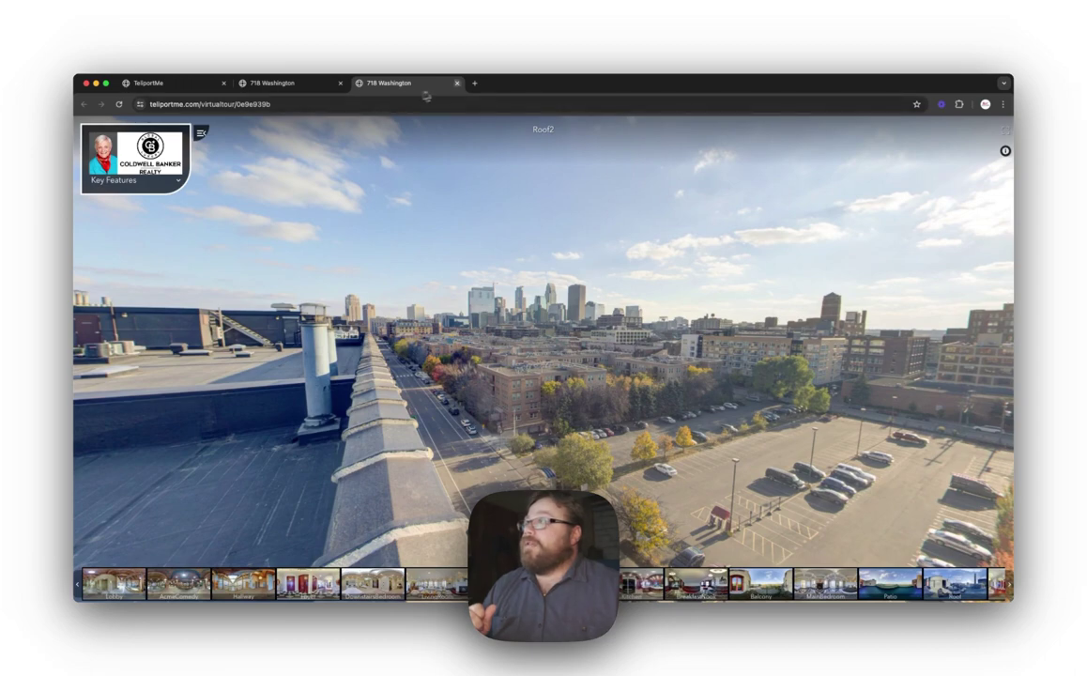
click(457, 83)
scroll(863, 475, down, 2)
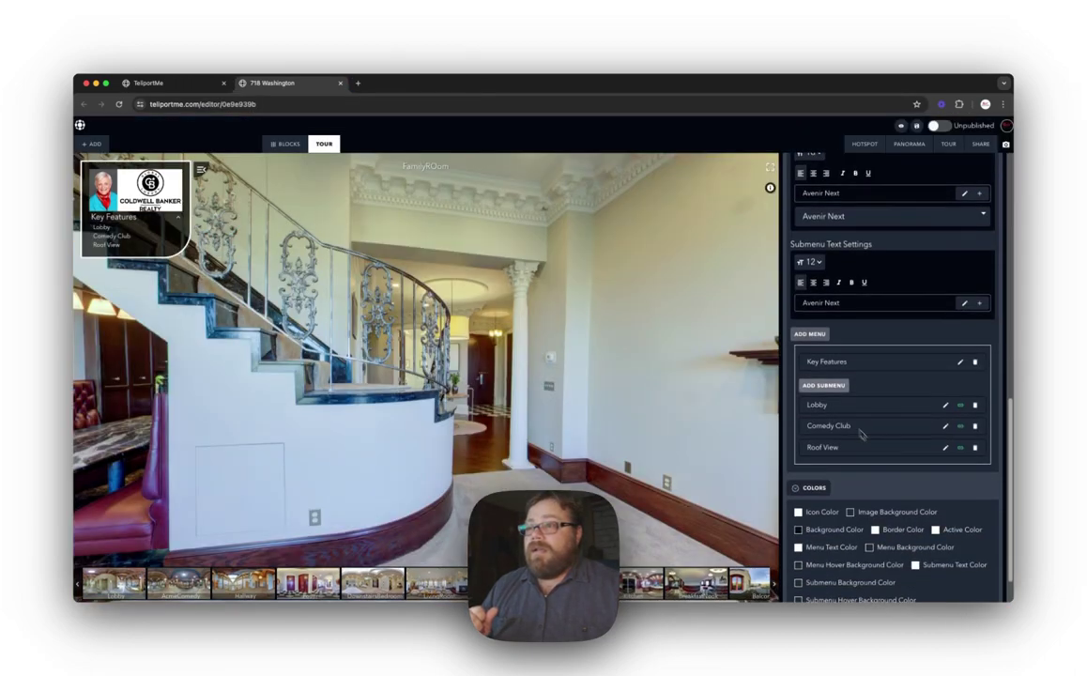
Step: Add a top-level Contact menu entry with three blank submenu entries
click(807, 335)
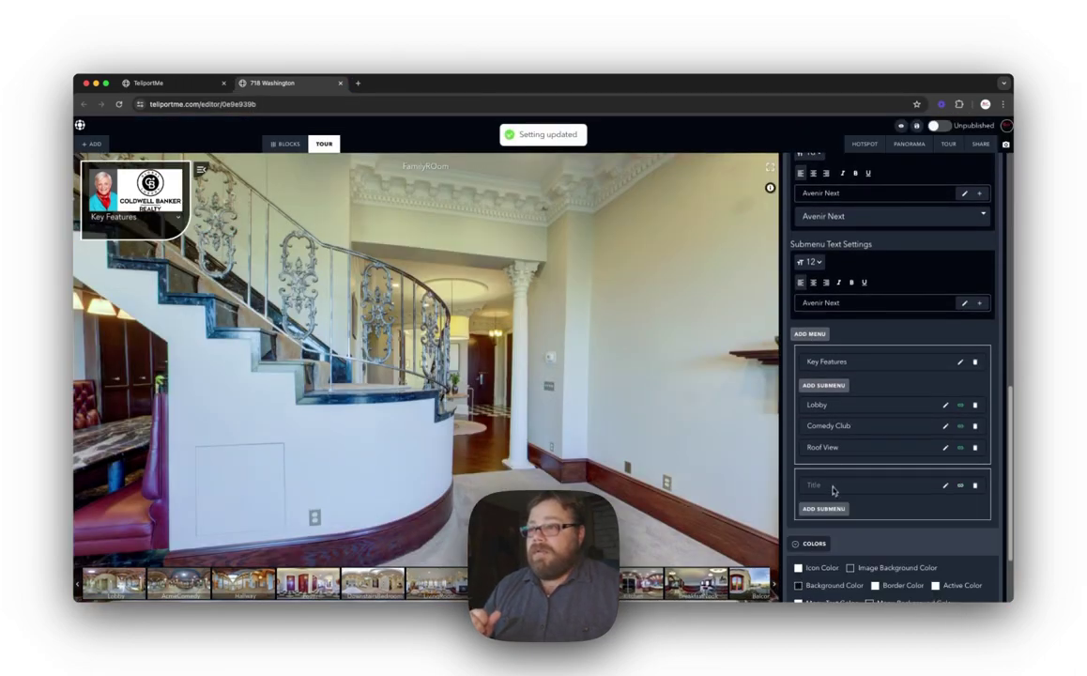
click(945, 486)
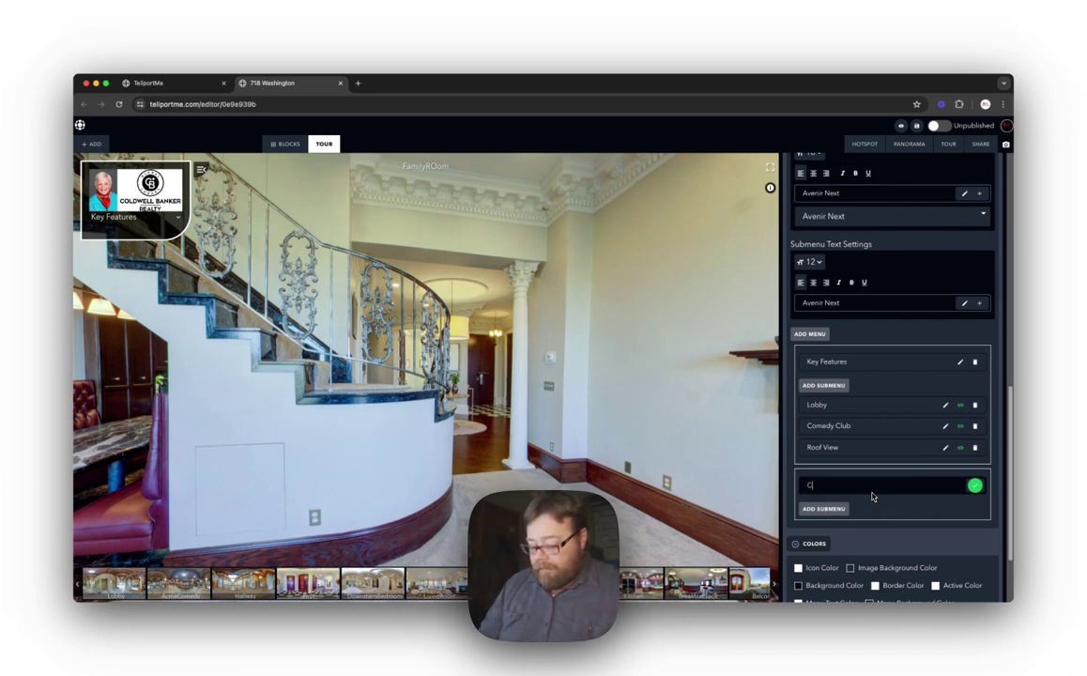
text(Contact)
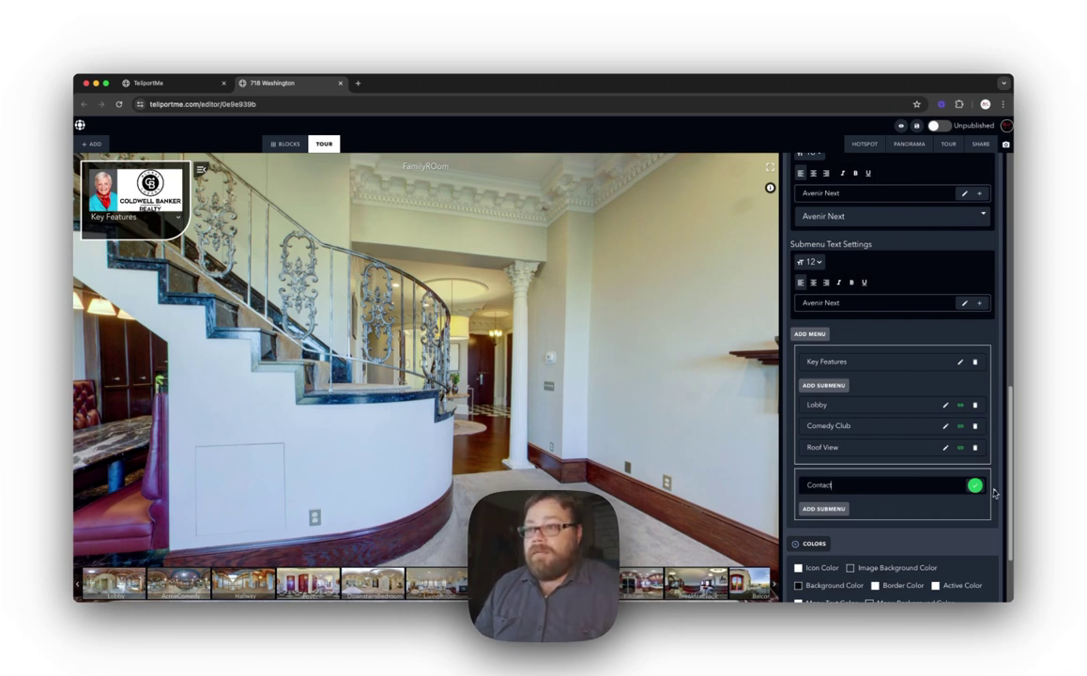
click(976, 486)
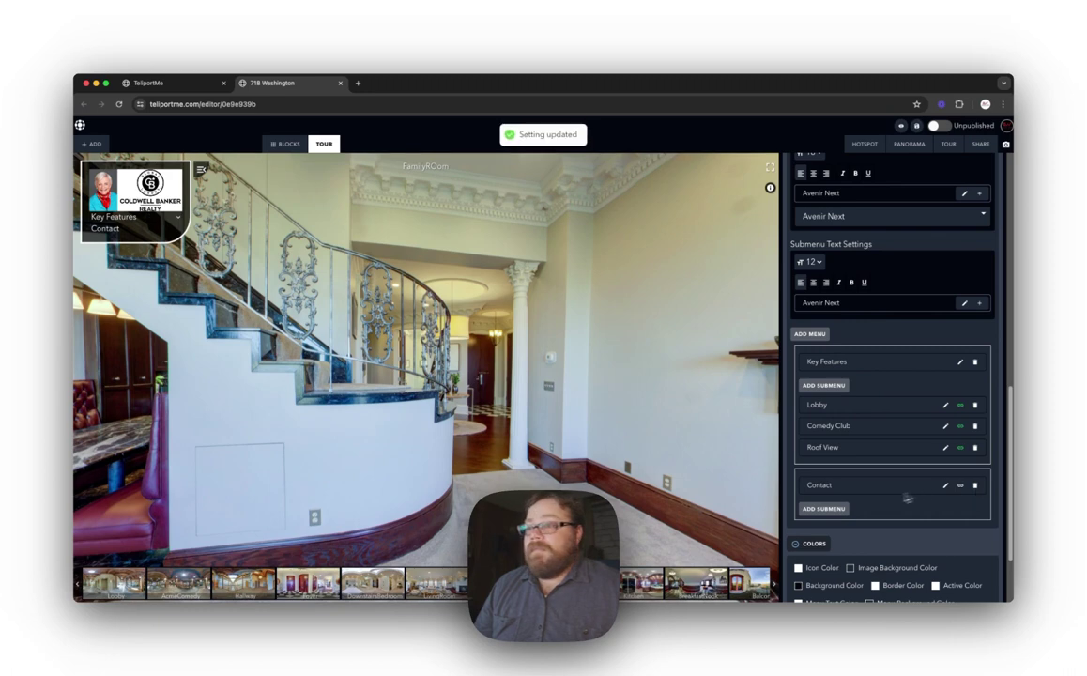
click(824, 509)
click(824, 509)
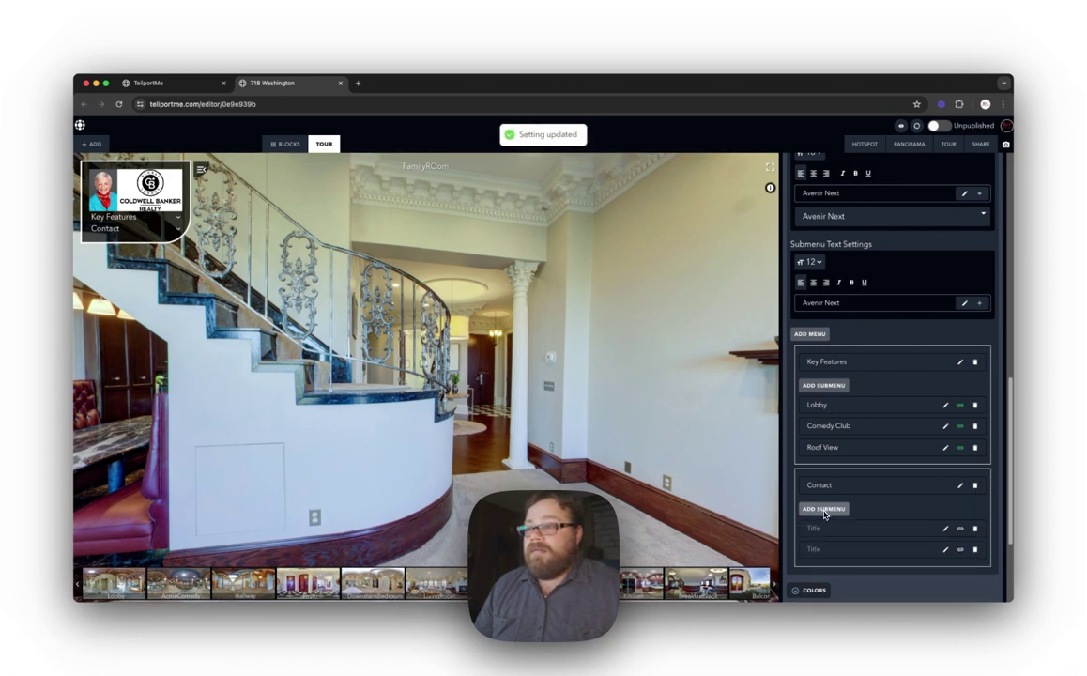
click(824, 509)
scroll(873, 509, down, 2)
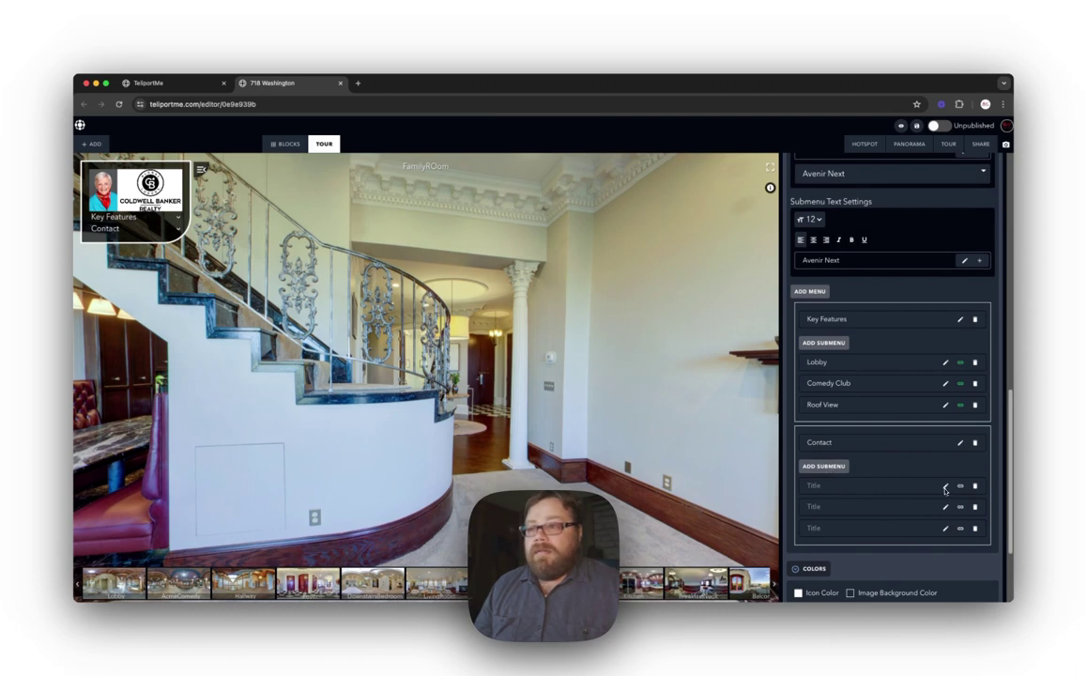
Step: Name the first Contact entry 'Agent Email' and add a link row for it
click(945, 487)
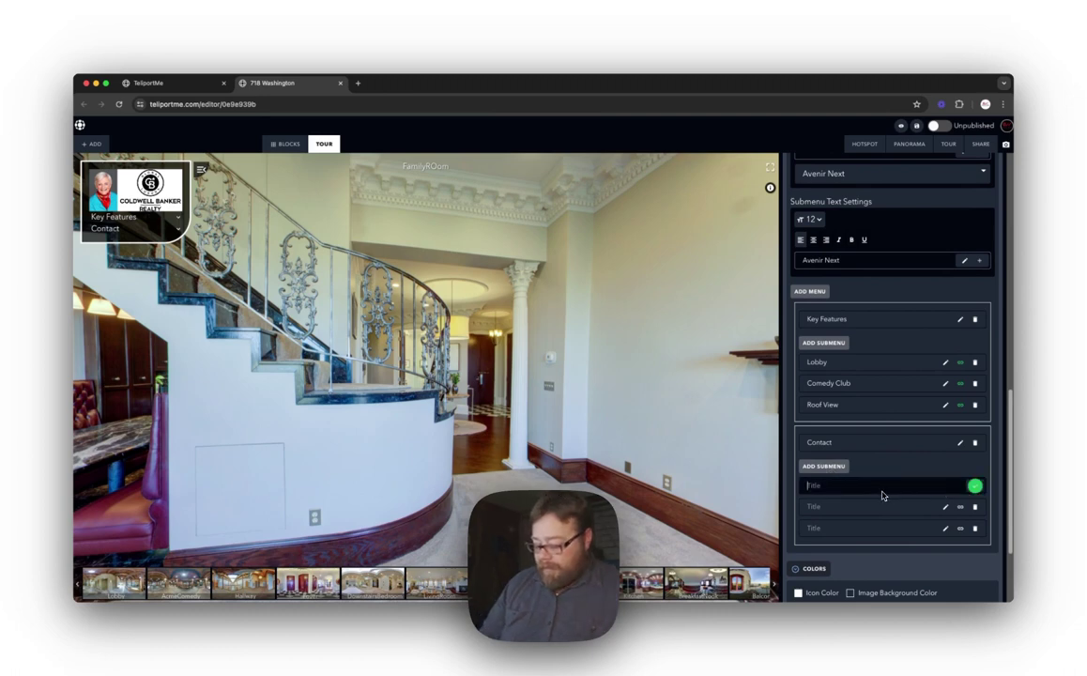
text(Agent Emai)
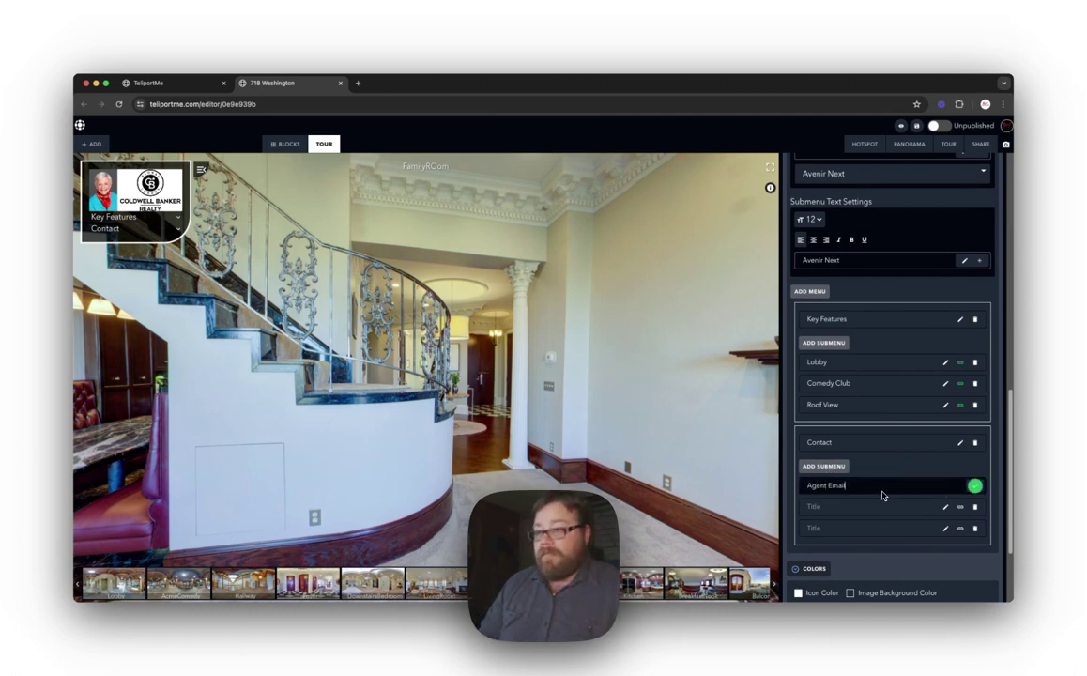
text(l)
click(976, 486)
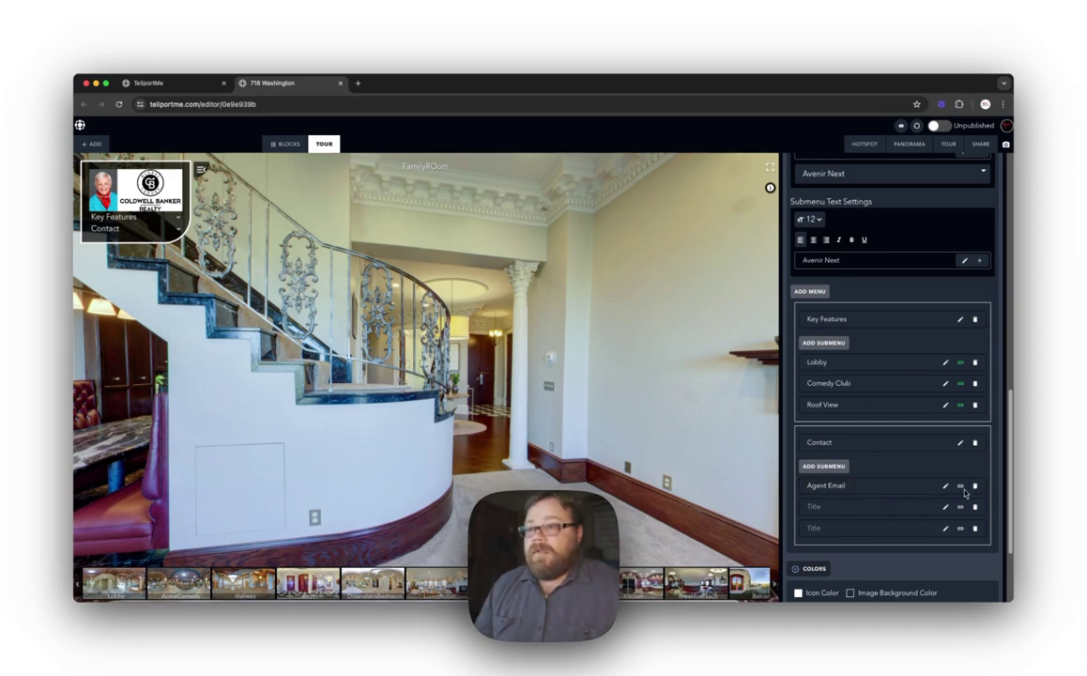
click(959, 485)
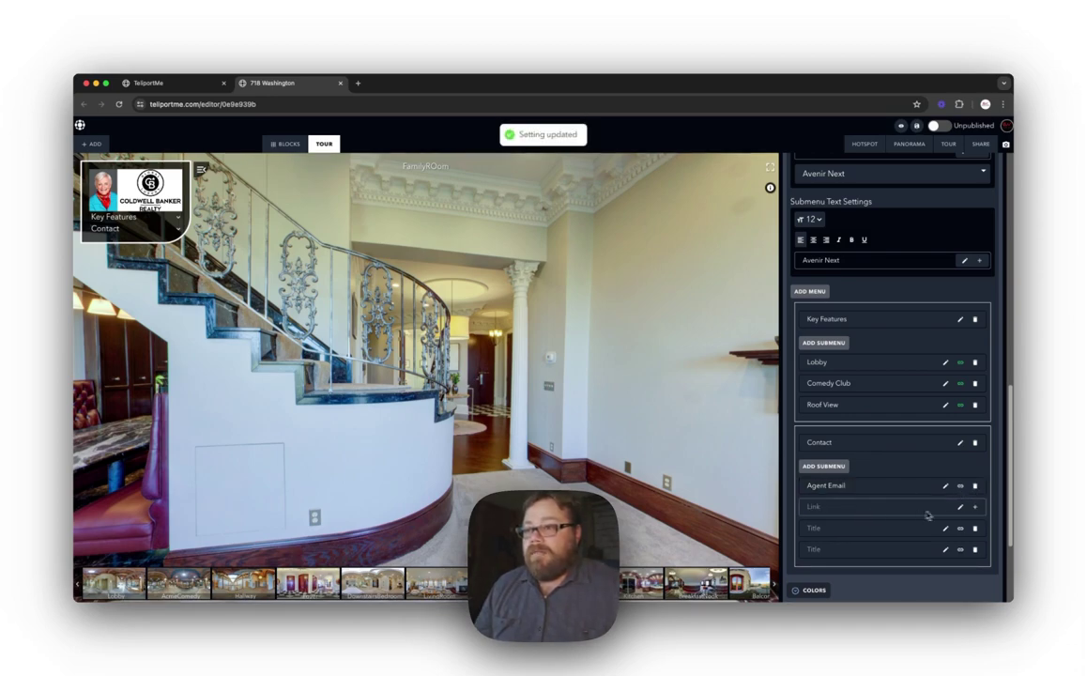
Step: Give Agent Email a mailto: e-mail address link
click(930, 510)
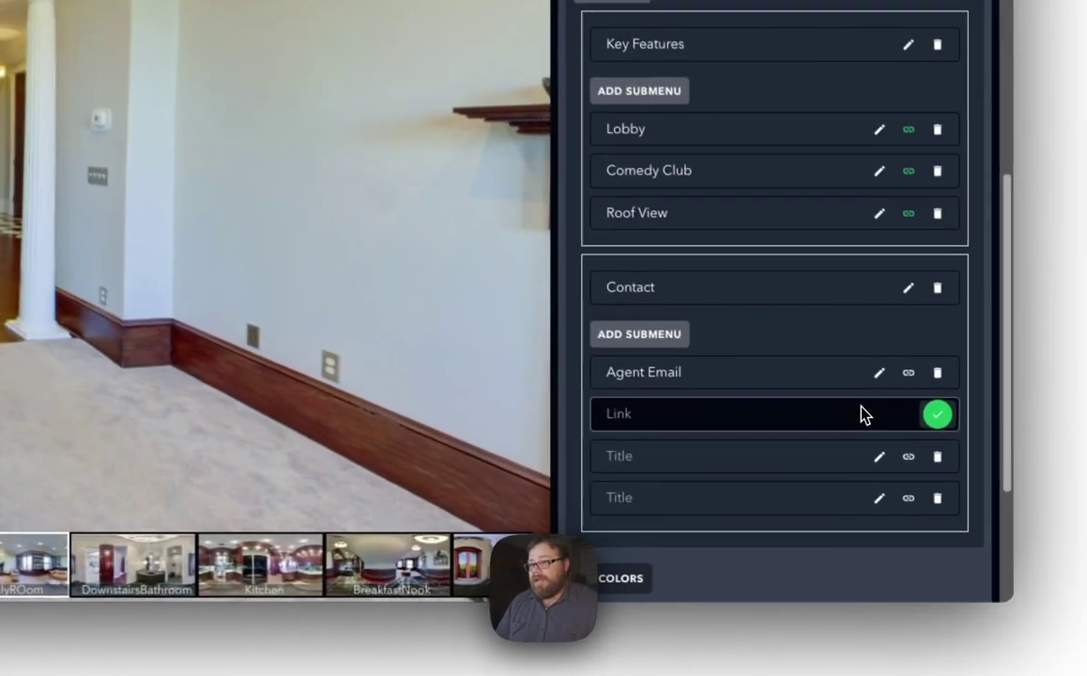
click(641, 424)
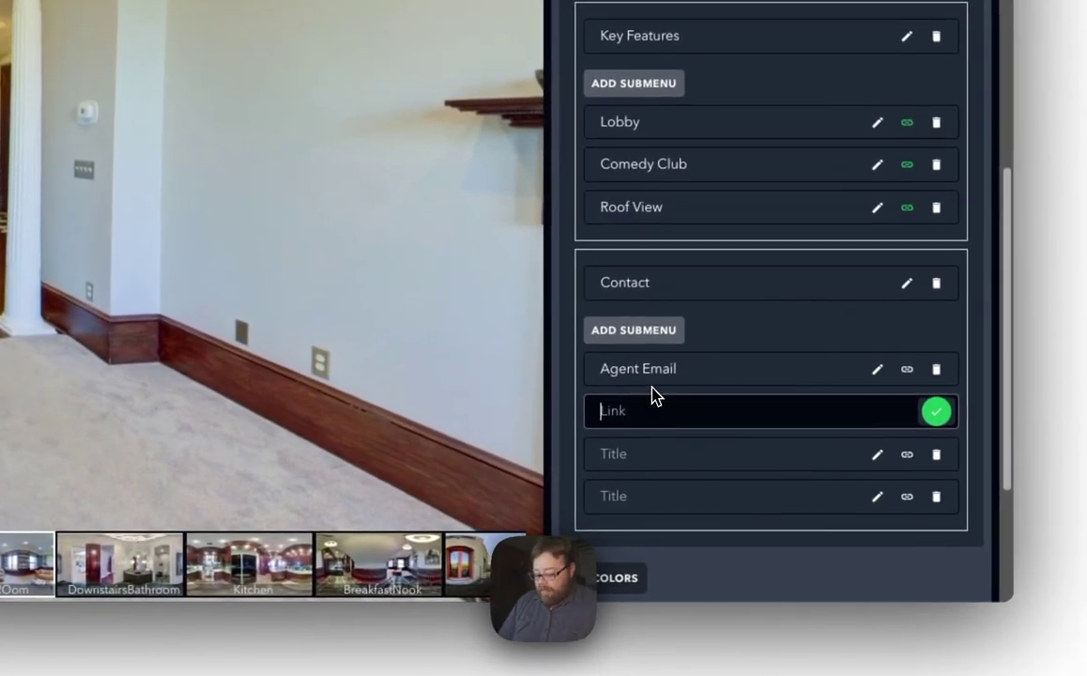
text(mailto:)
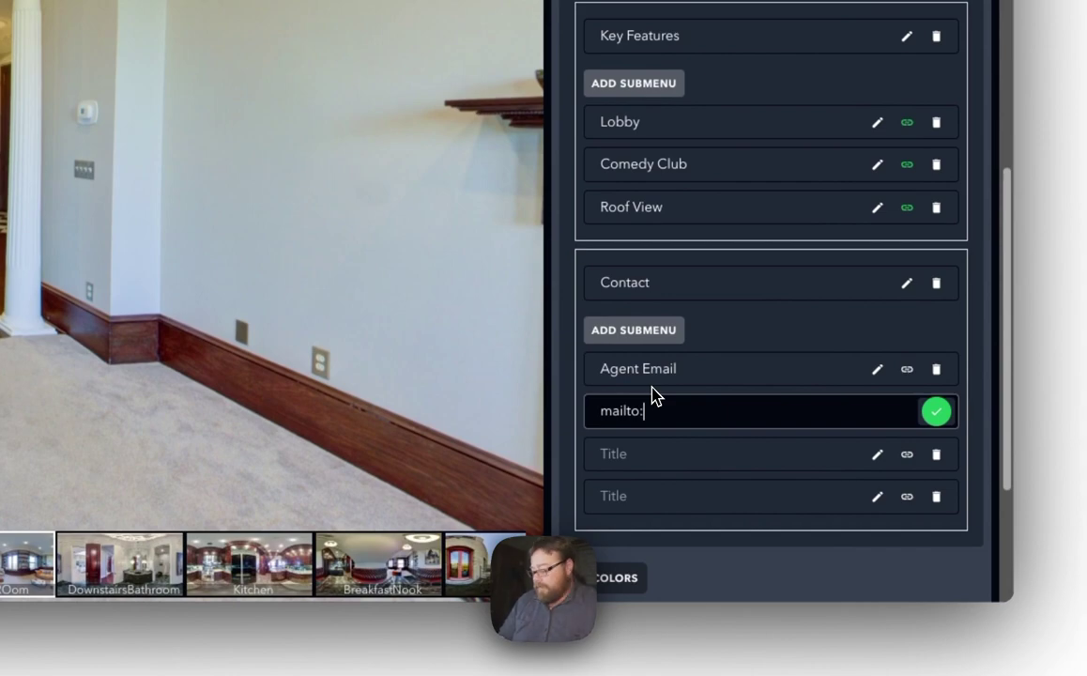
text(1234@1234.com)
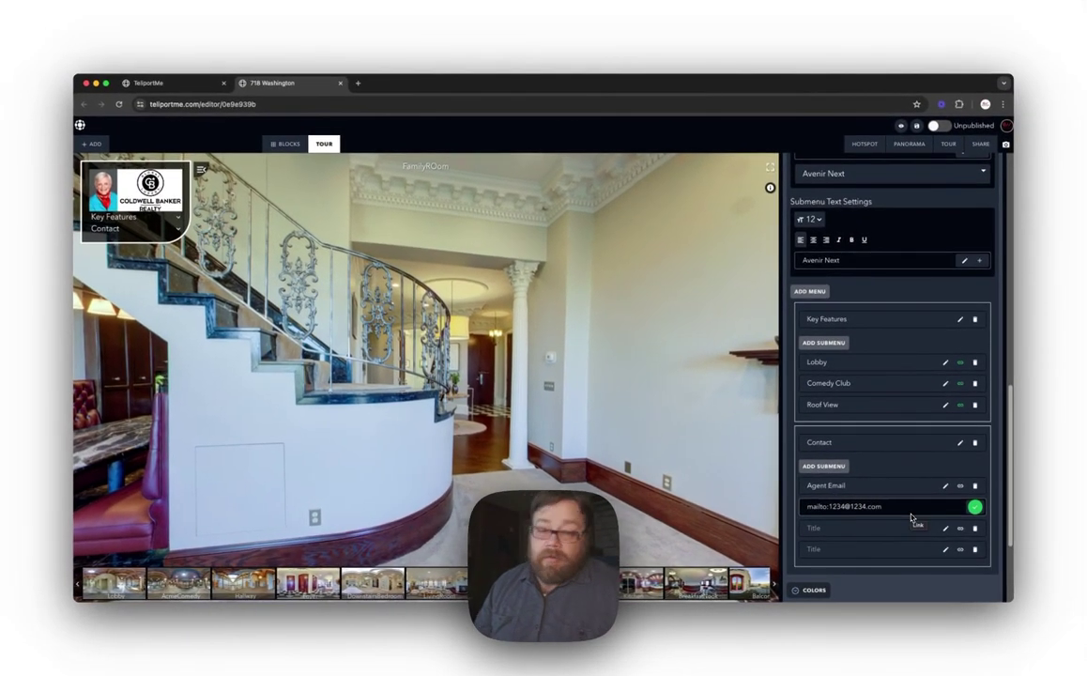
click(975, 508)
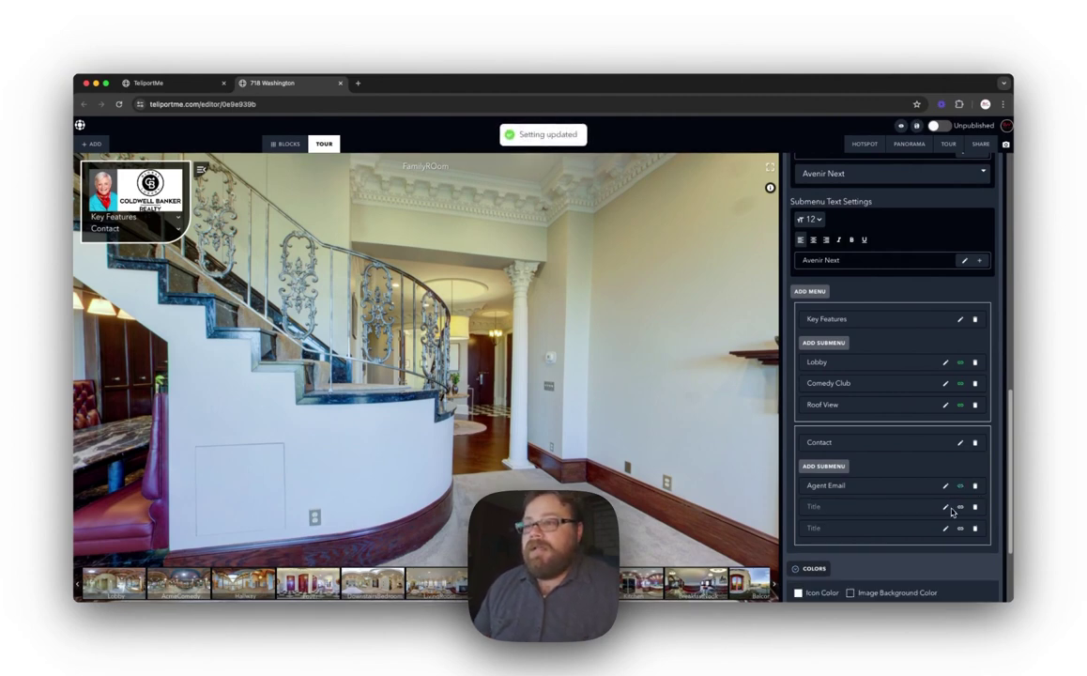
click(948, 508)
text(Agent)
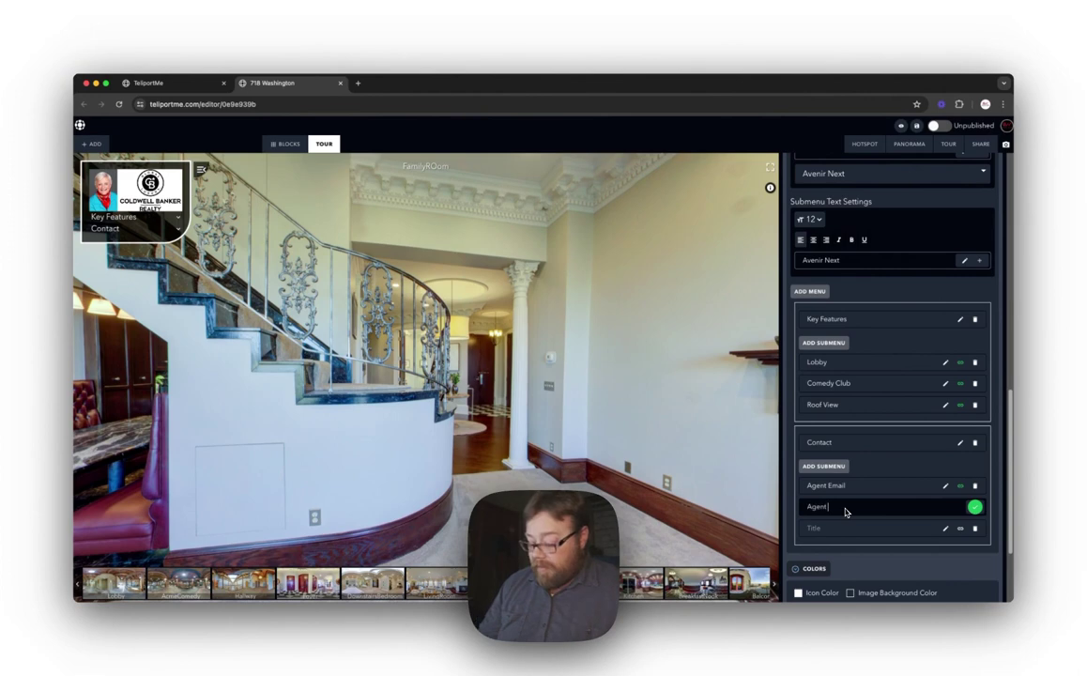
text( Contact)
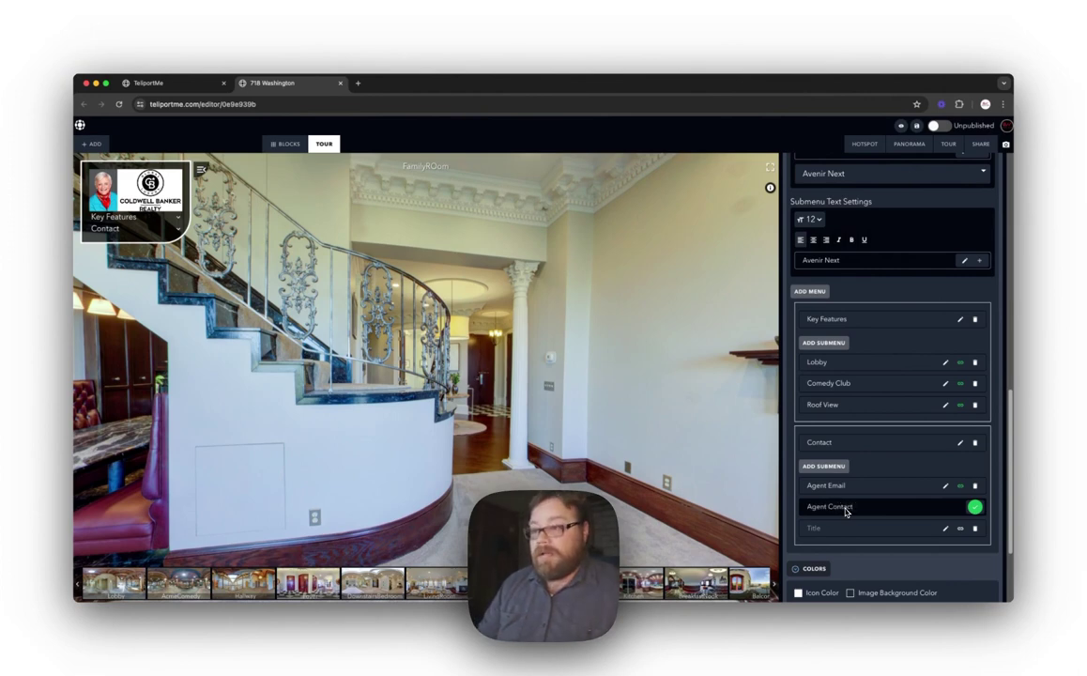
key(Return)
click(961, 529)
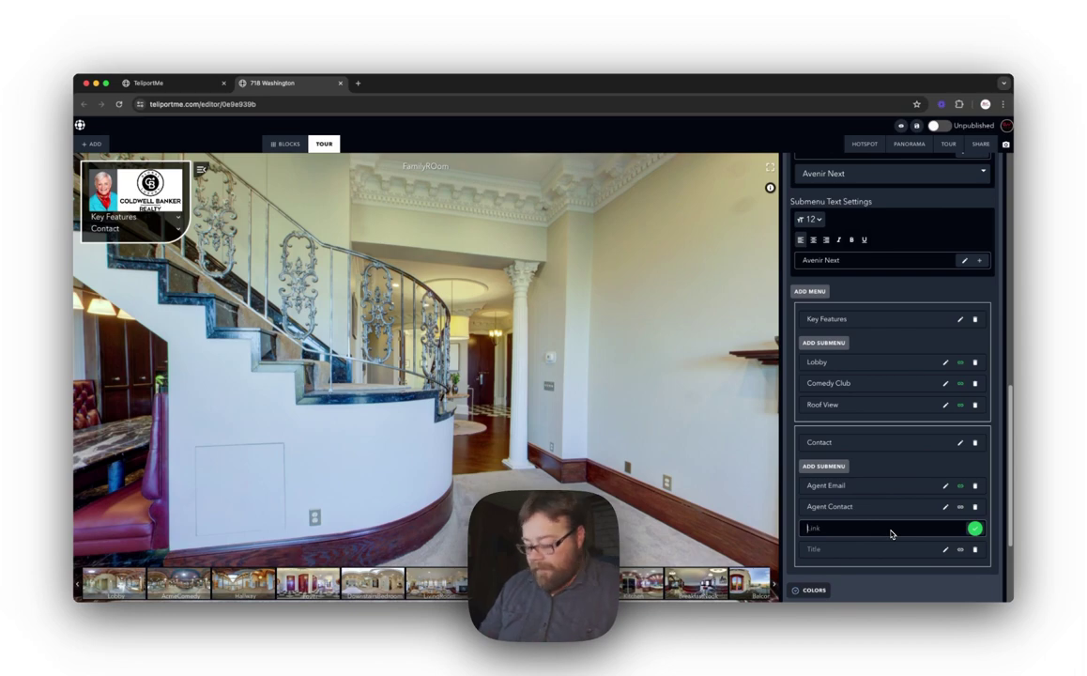
text(test)
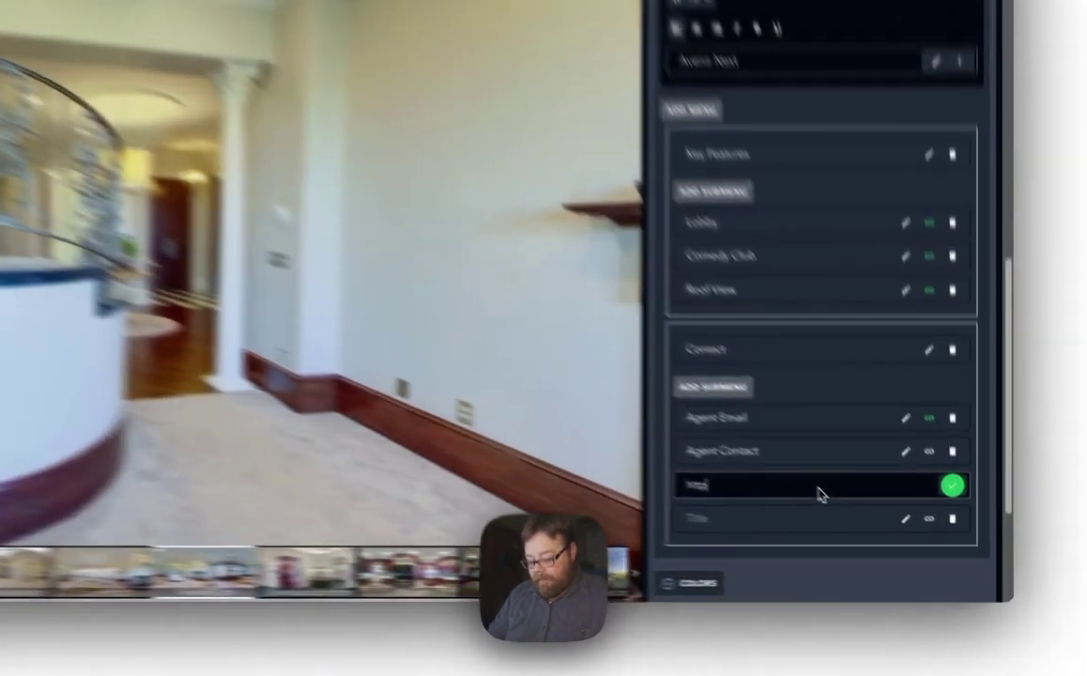
text(://www)
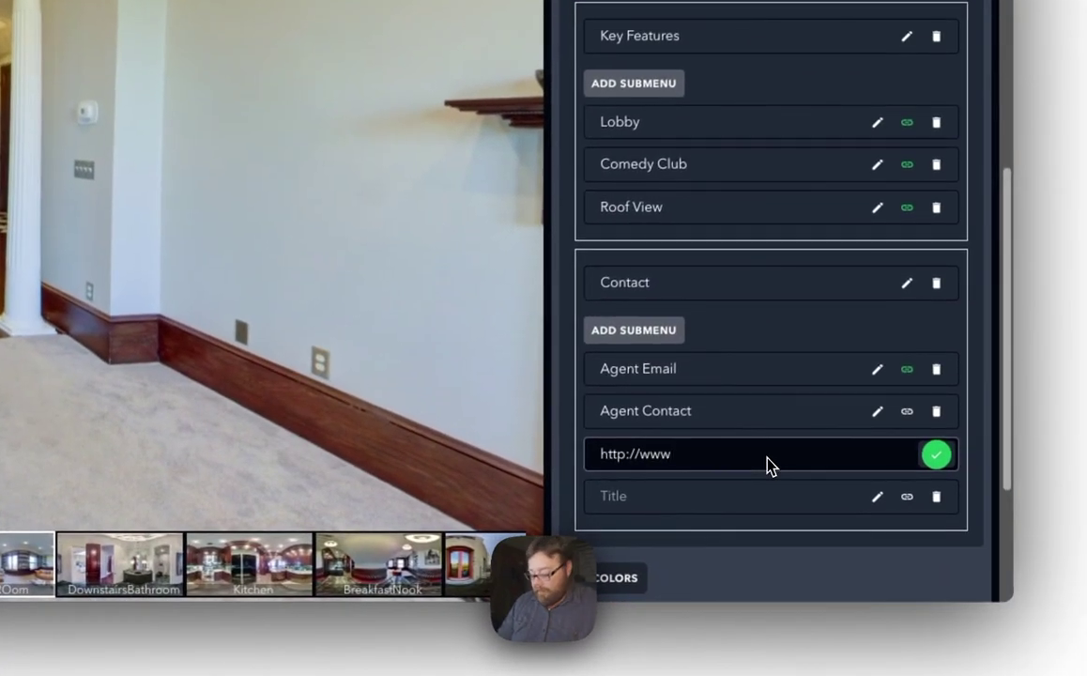
text(.col)
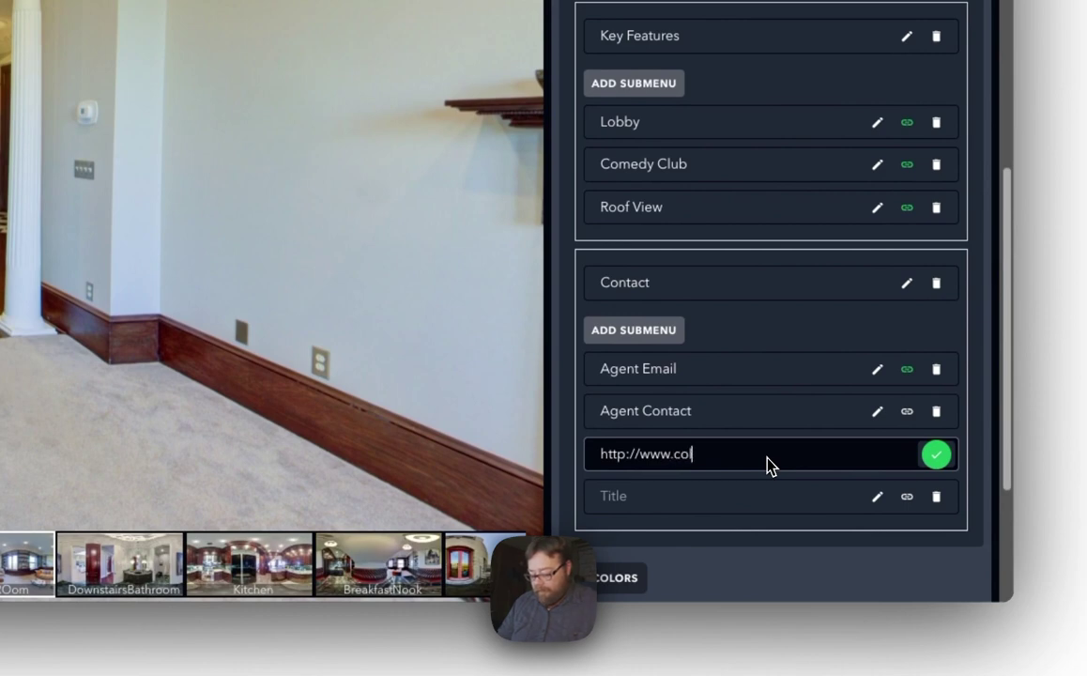
text(dwellbanker.com)
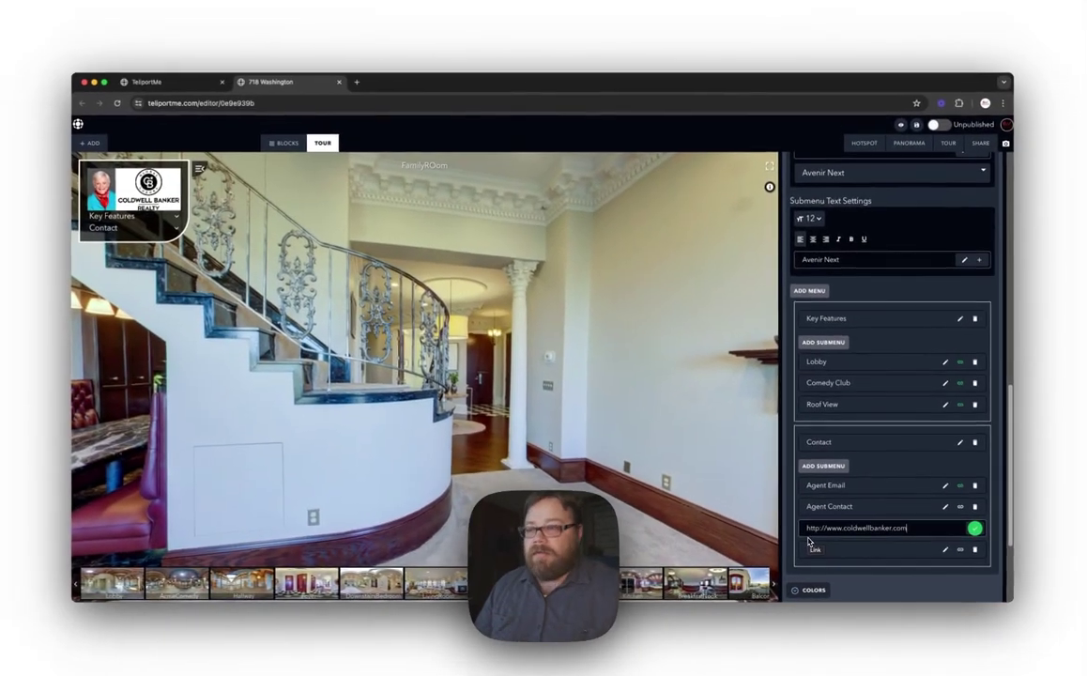
click(813, 545)
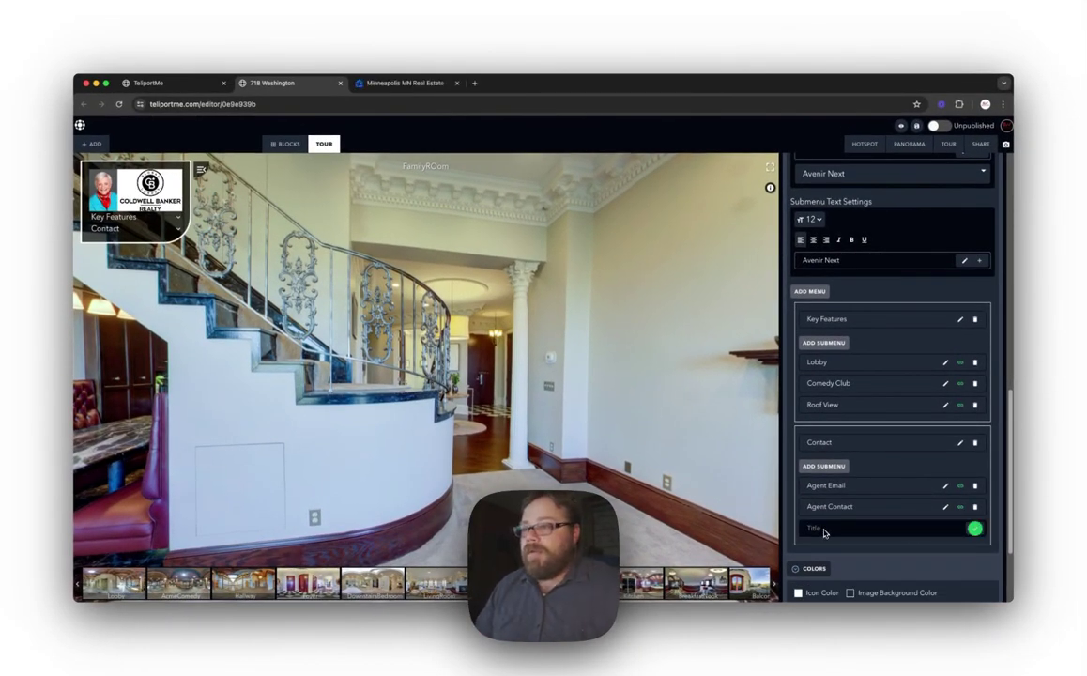
Step: Name the third Contact entry 'Zillow' and paste the Zillow Minneapolis listings URL as its link
text(Zillow)
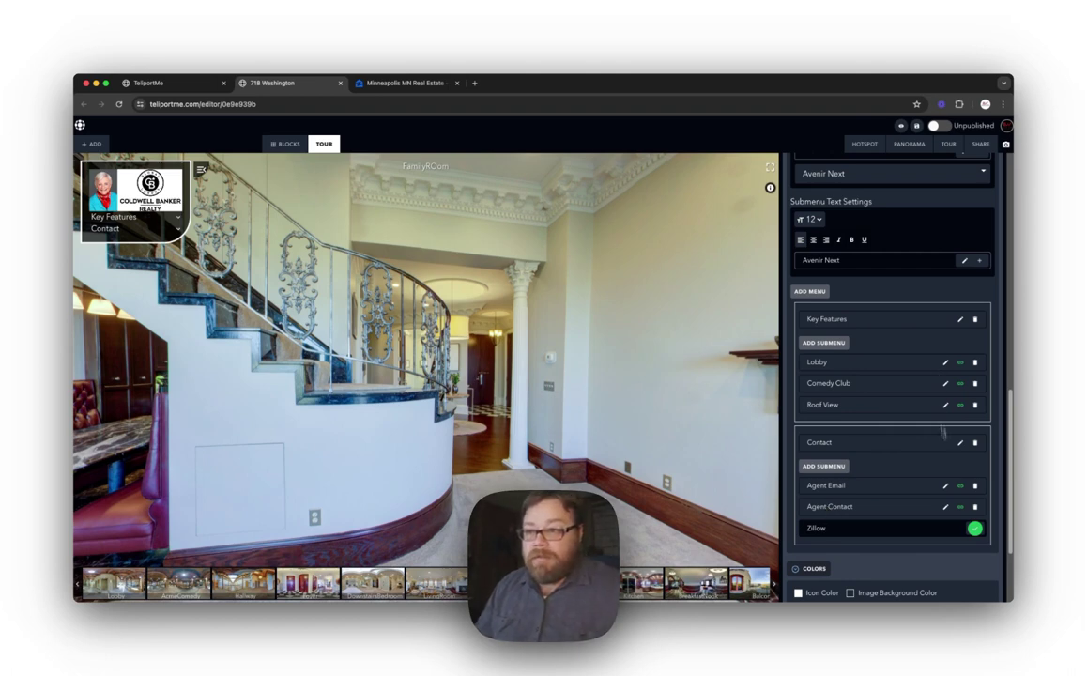
click(975, 530)
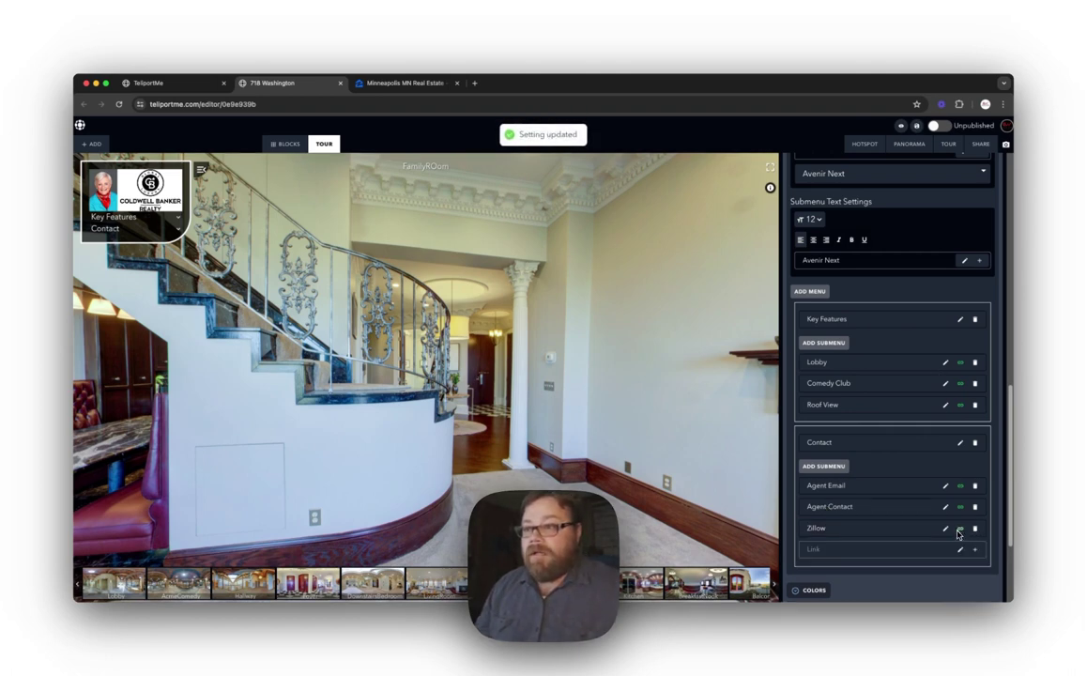
click(959, 551)
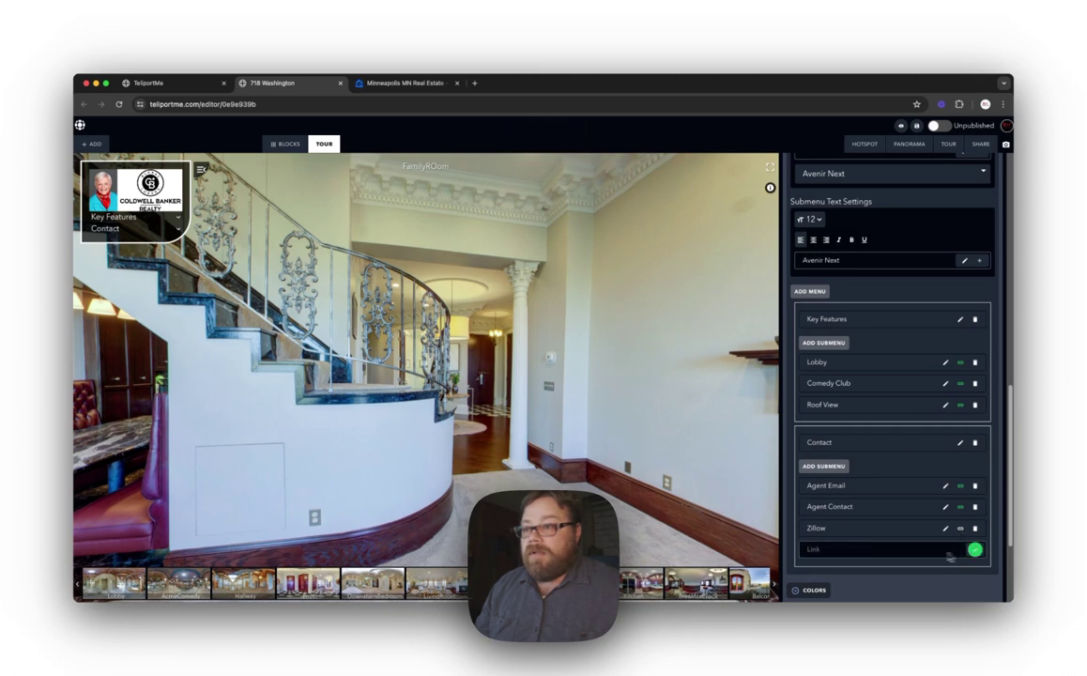
right_click(827, 551)
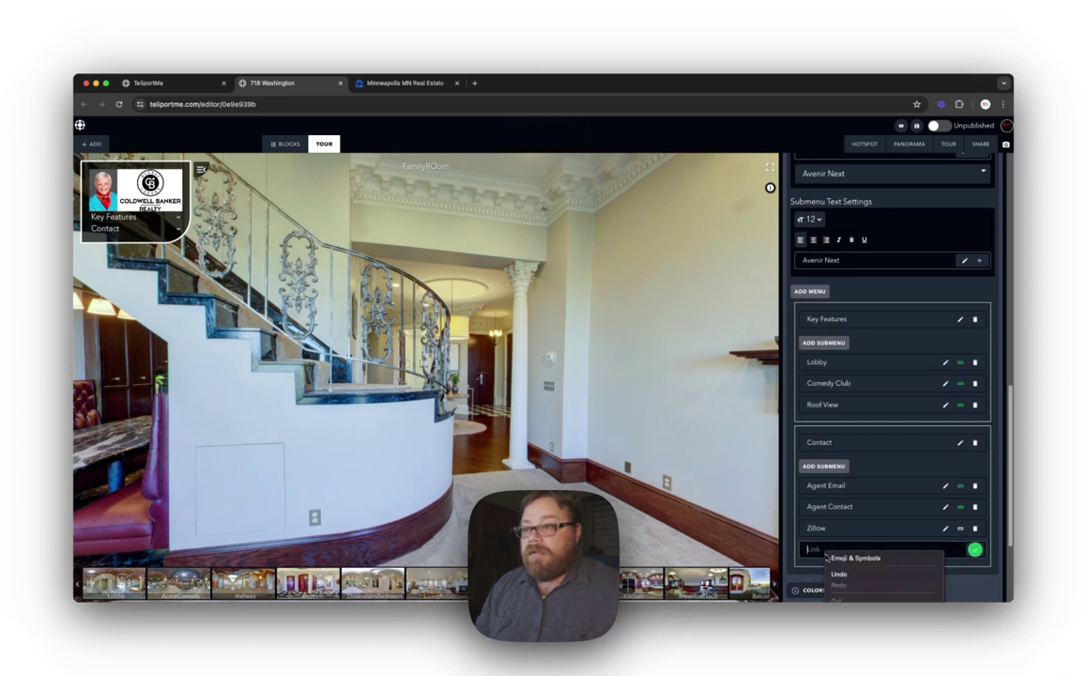
click(850, 626)
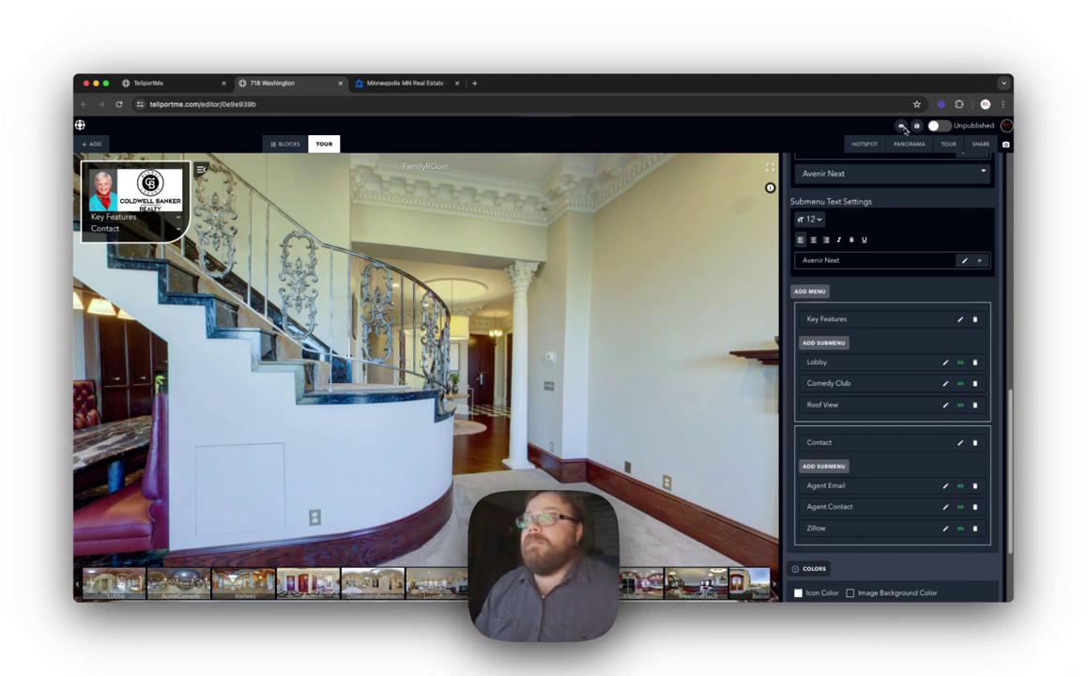
Step: Preview the tour, expand Key Features and Contact, and test the Agent Contact and Zillow links
click(917, 124)
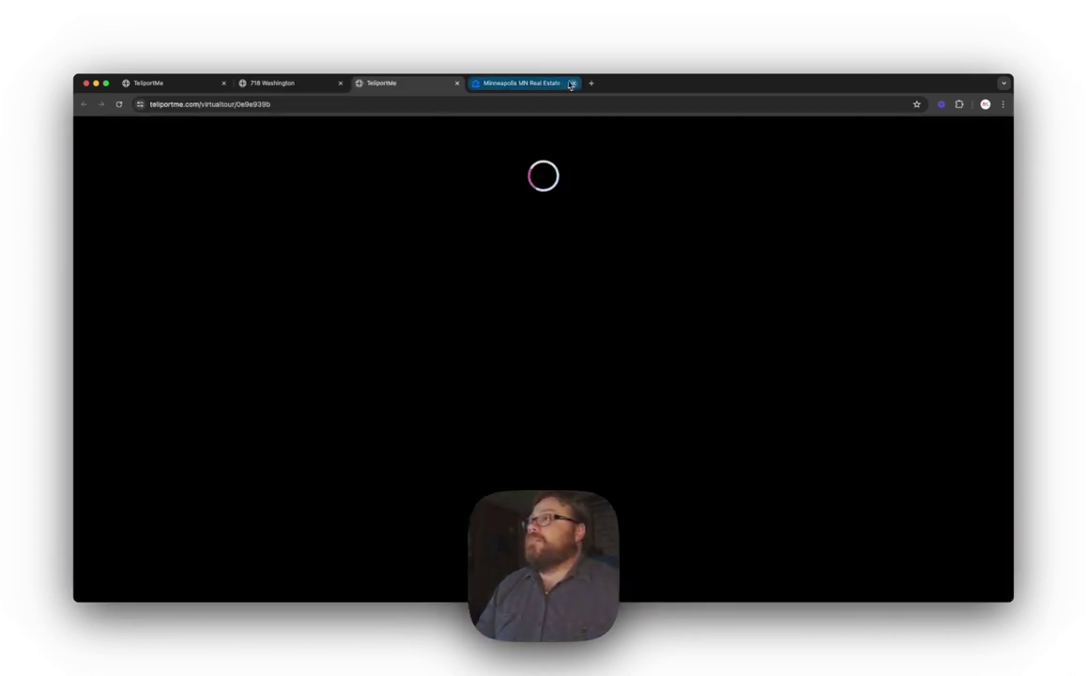
click(570, 84)
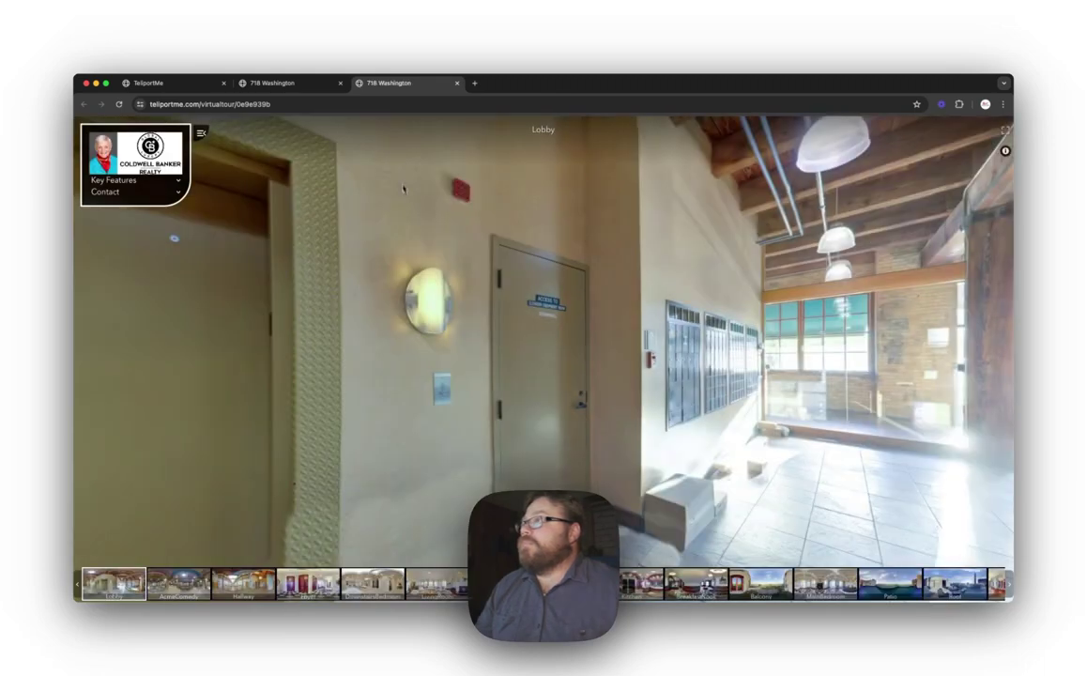
click(178, 182)
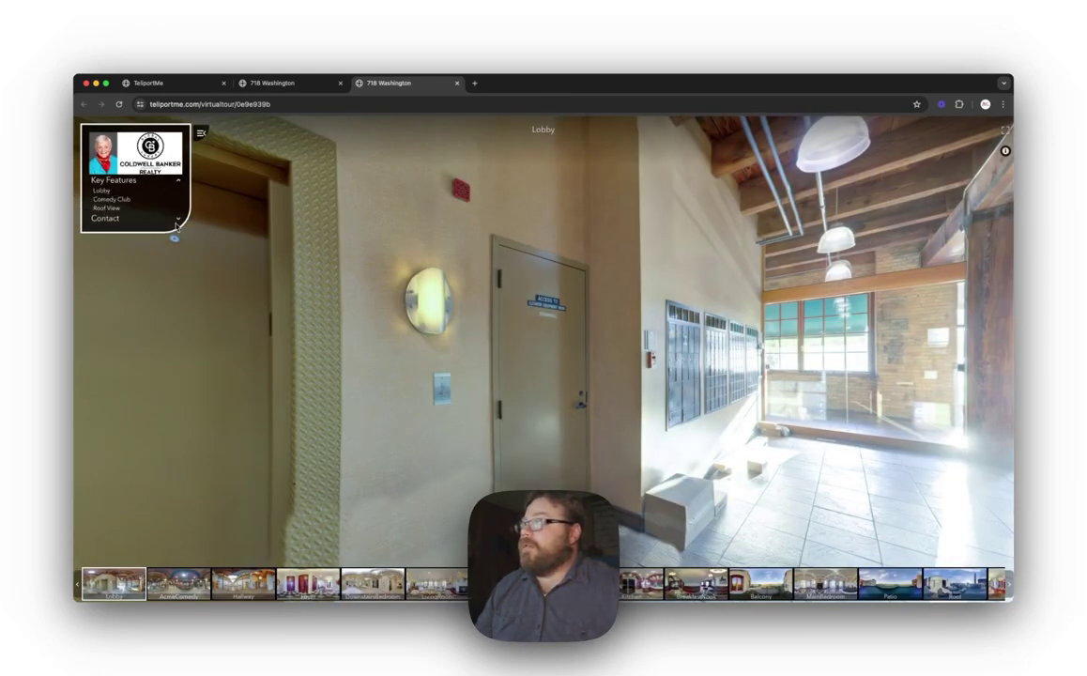
click(179, 223)
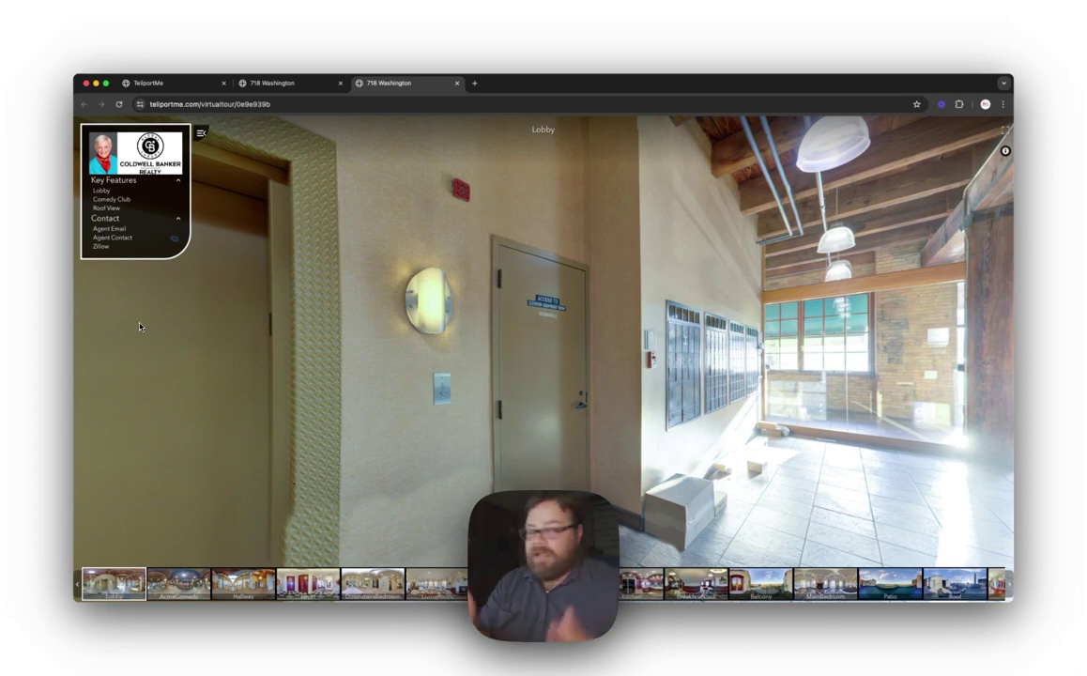
click(124, 240)
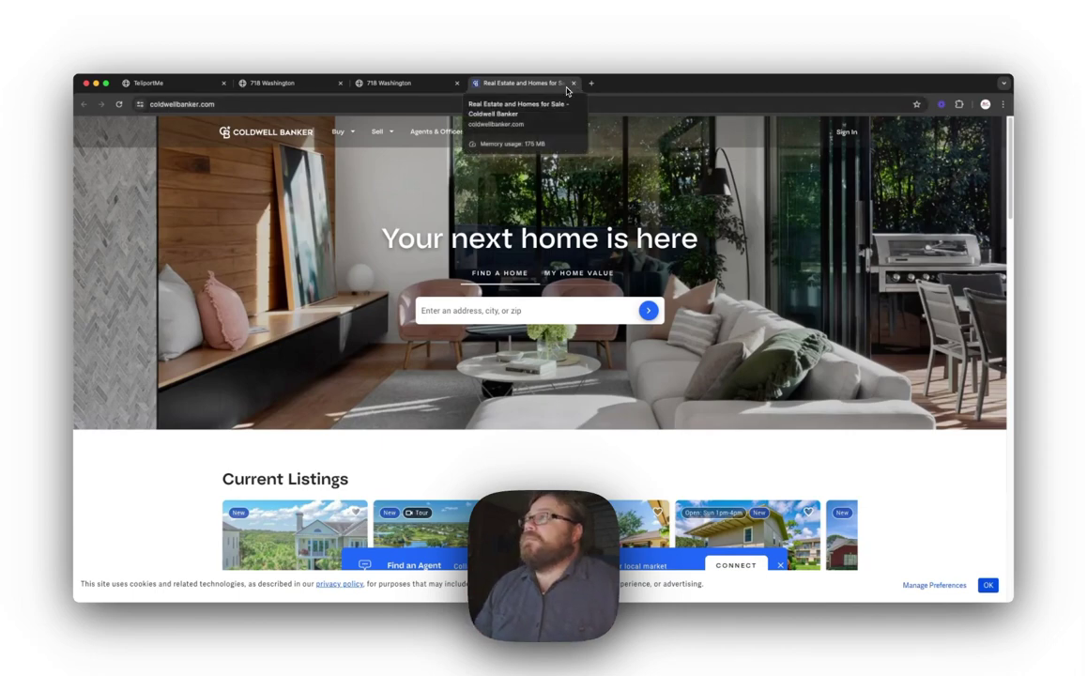
click(574, 83)
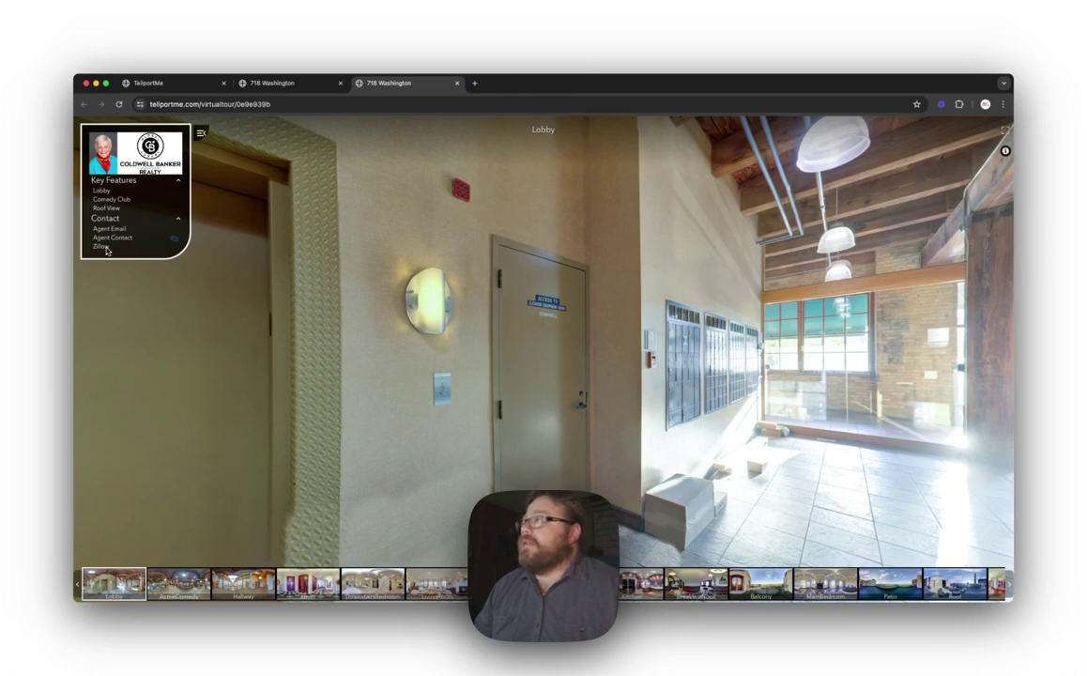
click(100, 246)
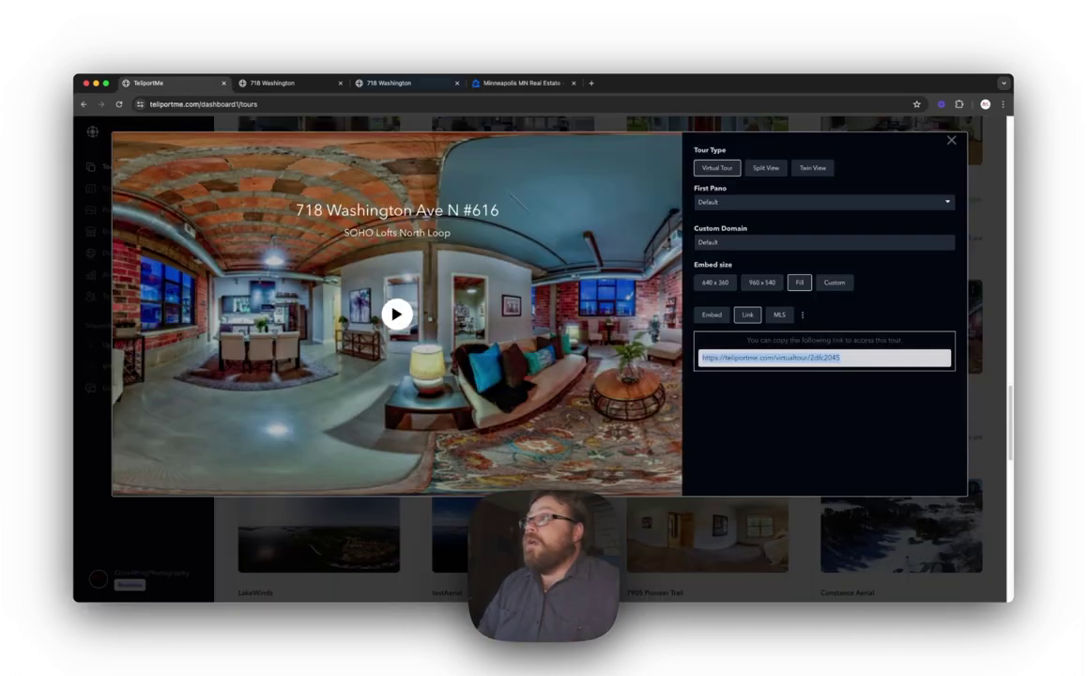
click(272, 82)
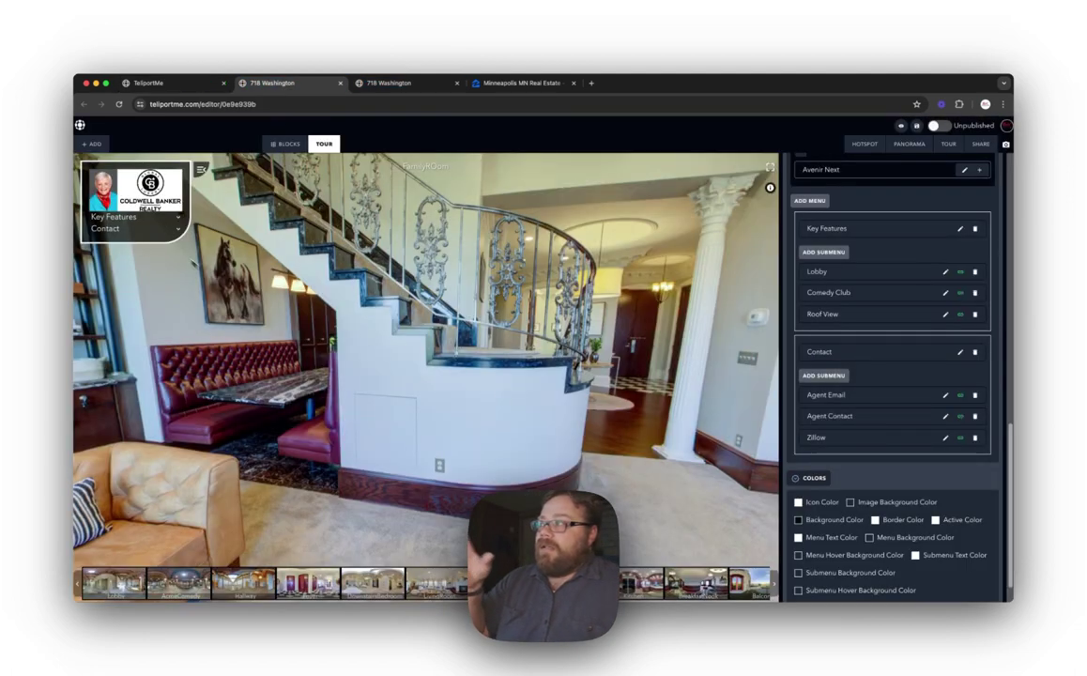
click(178, 230)
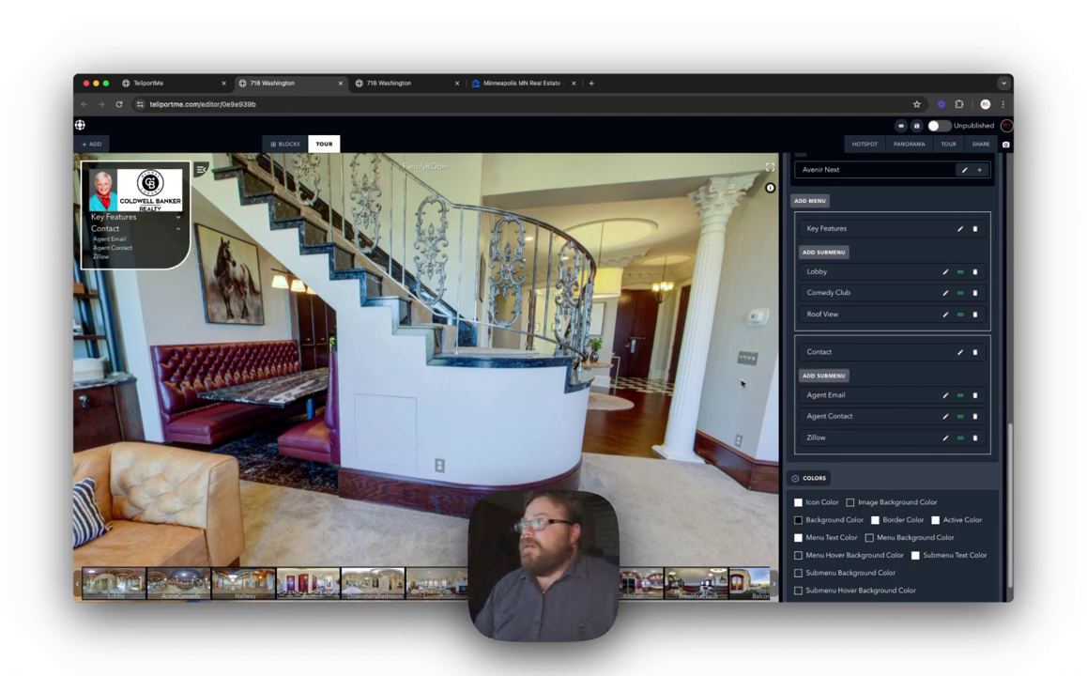
scroll(840, 289, up, 1)
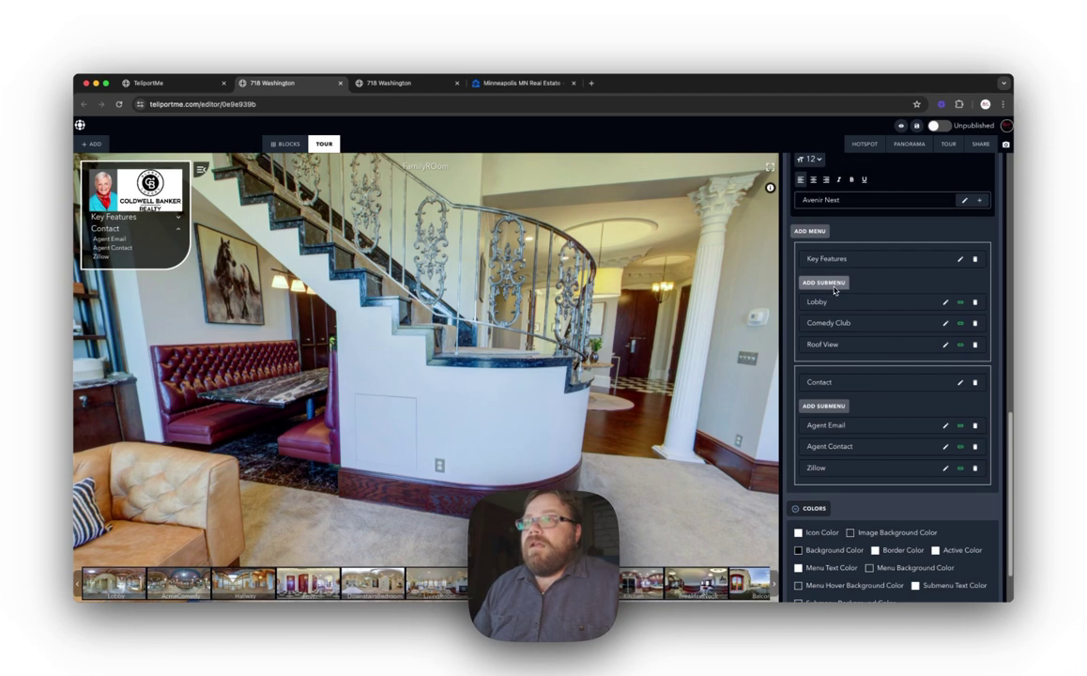
click(832, 284)
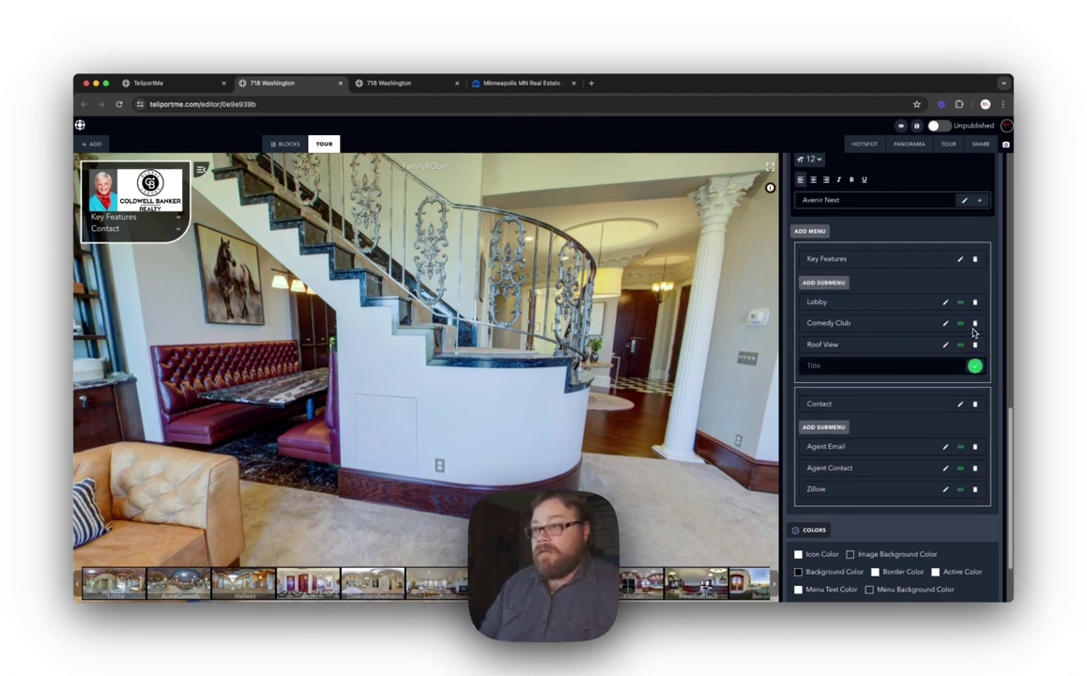
Step: Rename the fourth Key Features entry to East Wing, paste a virtual-tour URL as its link, and preview the tour
click(829, 372)
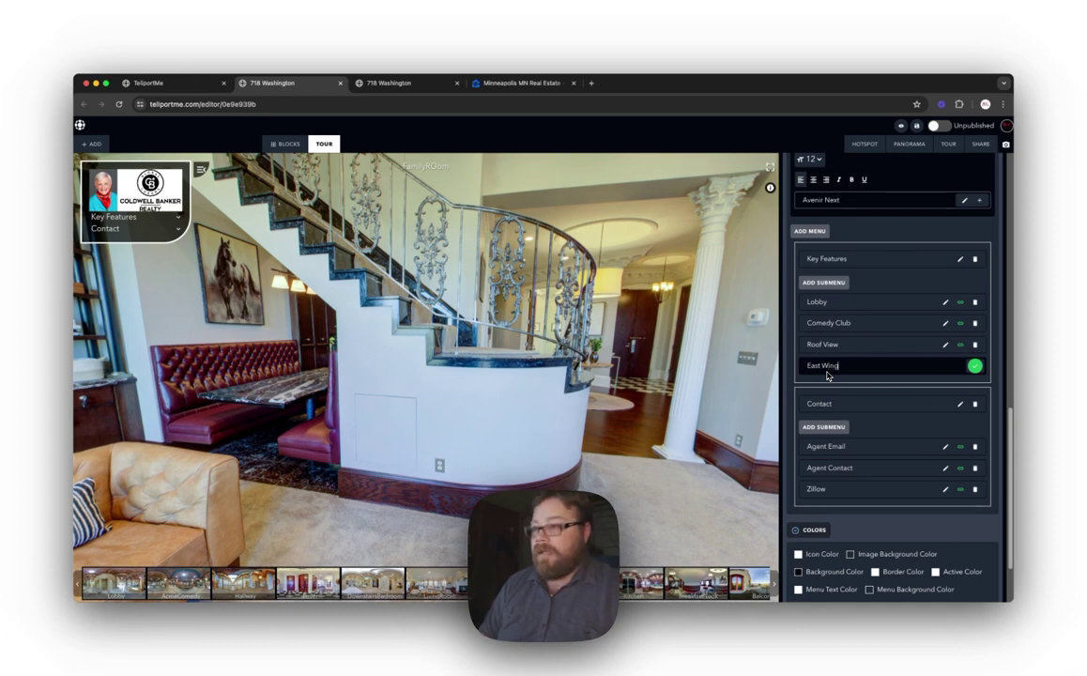
click(976, 367)
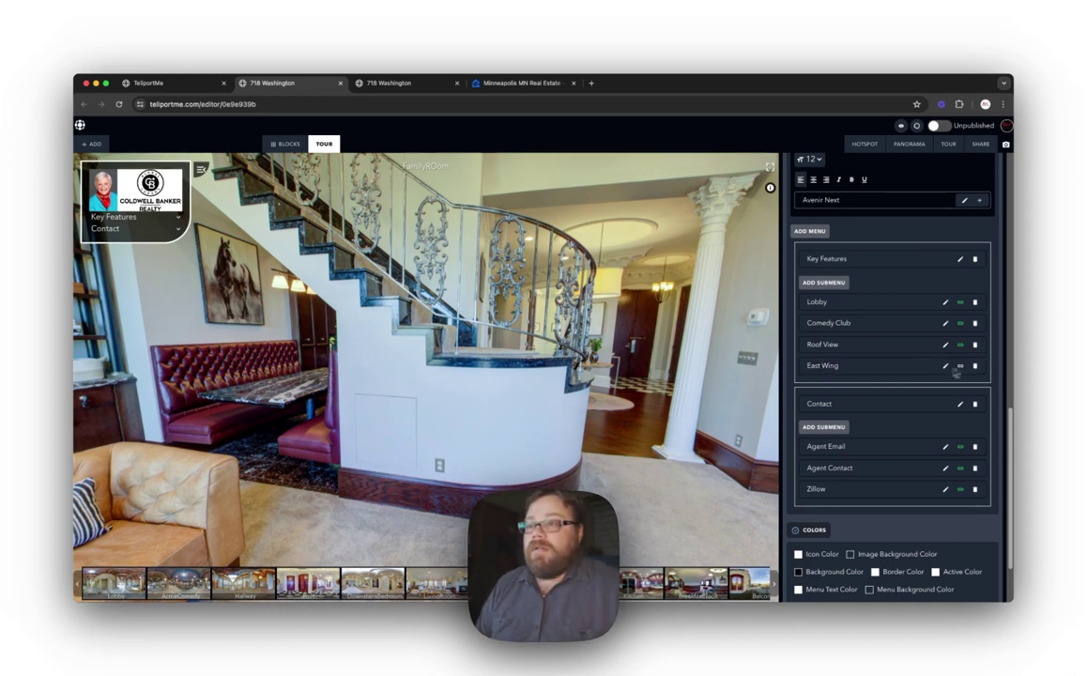
click(960, 366)
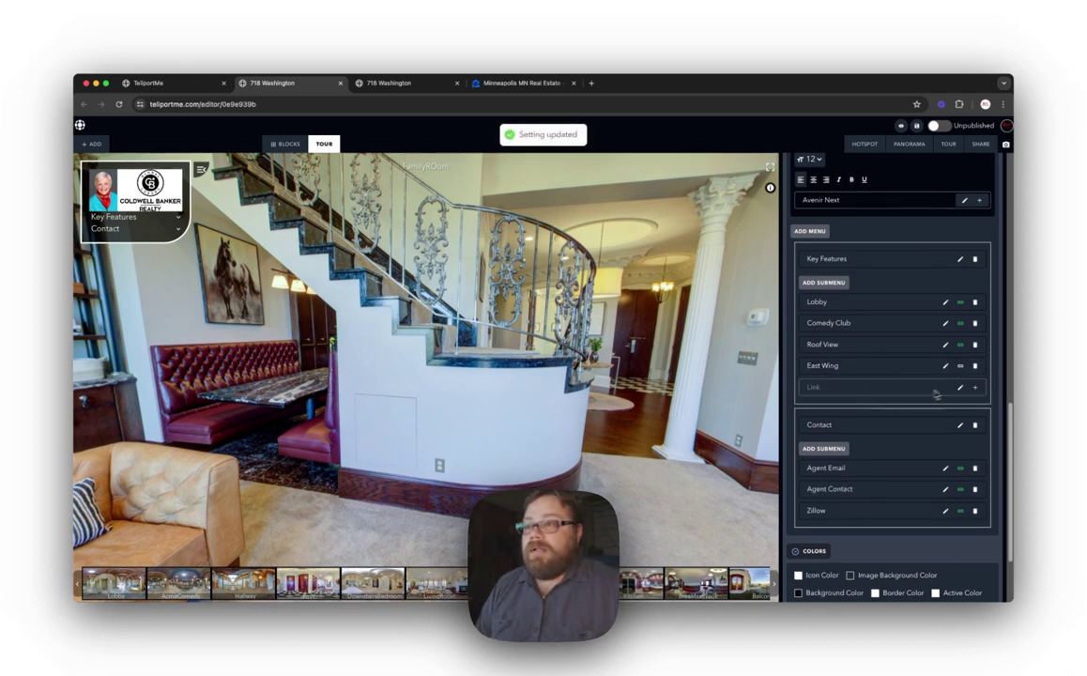
click(961, 388)
right_click(826, 388)
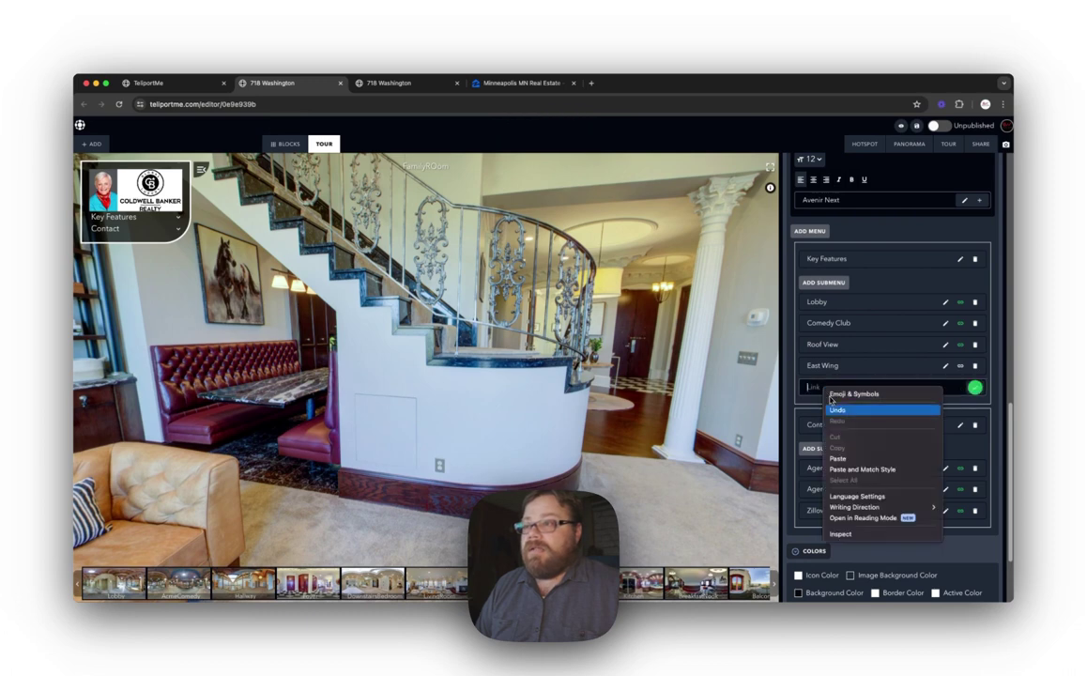
click(847, 457)
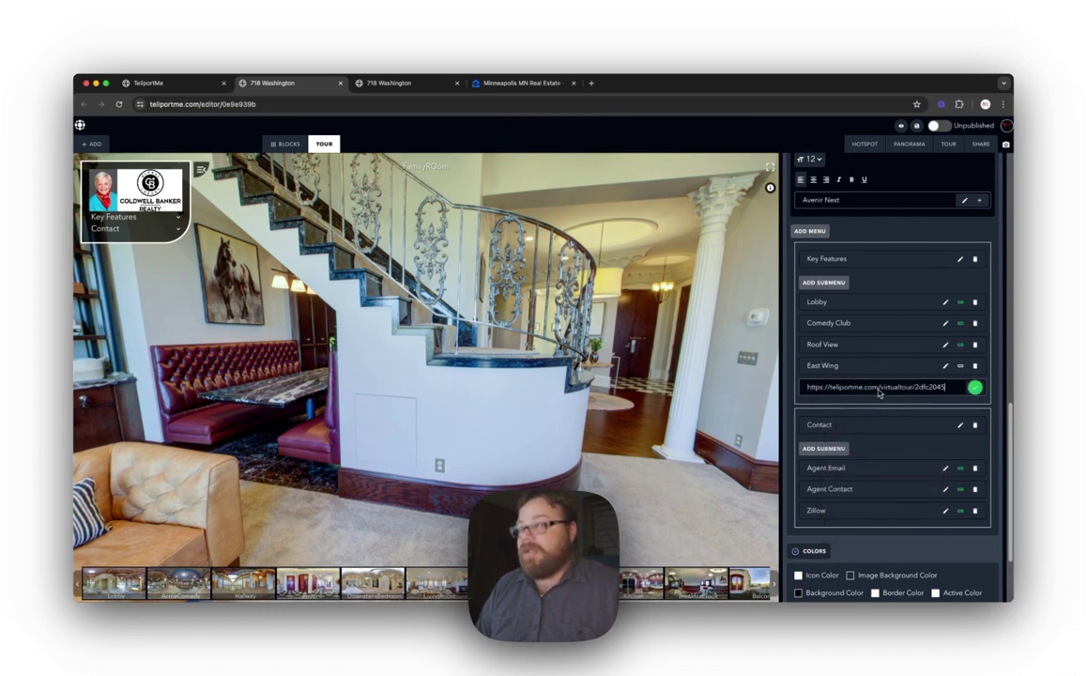
click(391, 83)
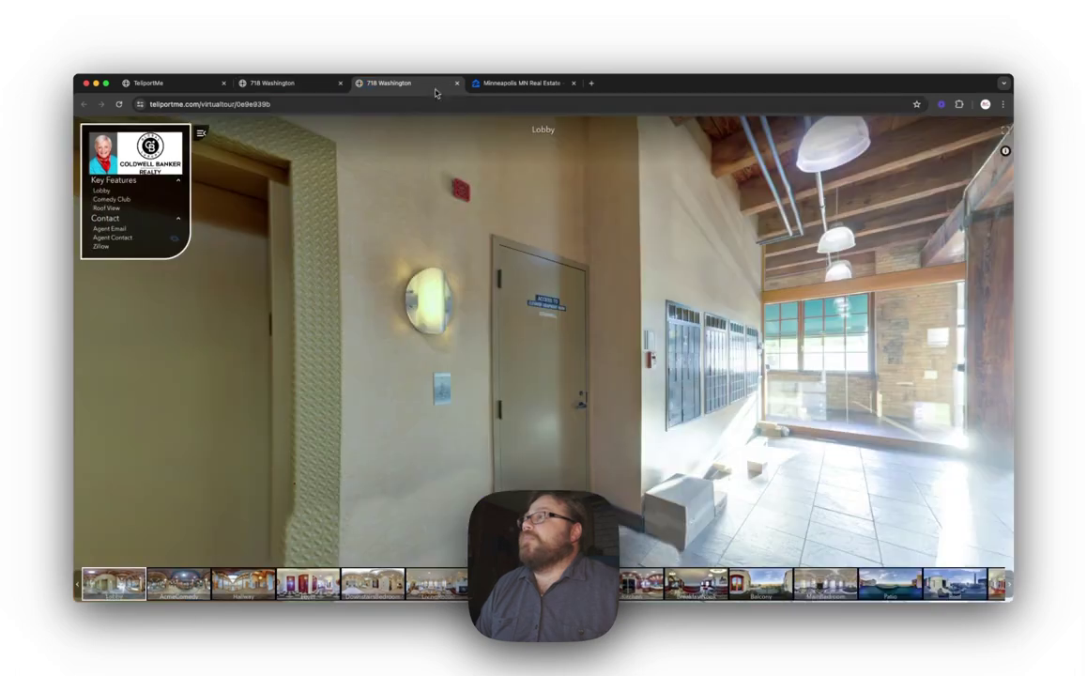
Step: Check the tour's share link, save East Wing's external link, and open the live tour in a new tab
click(150, 83)
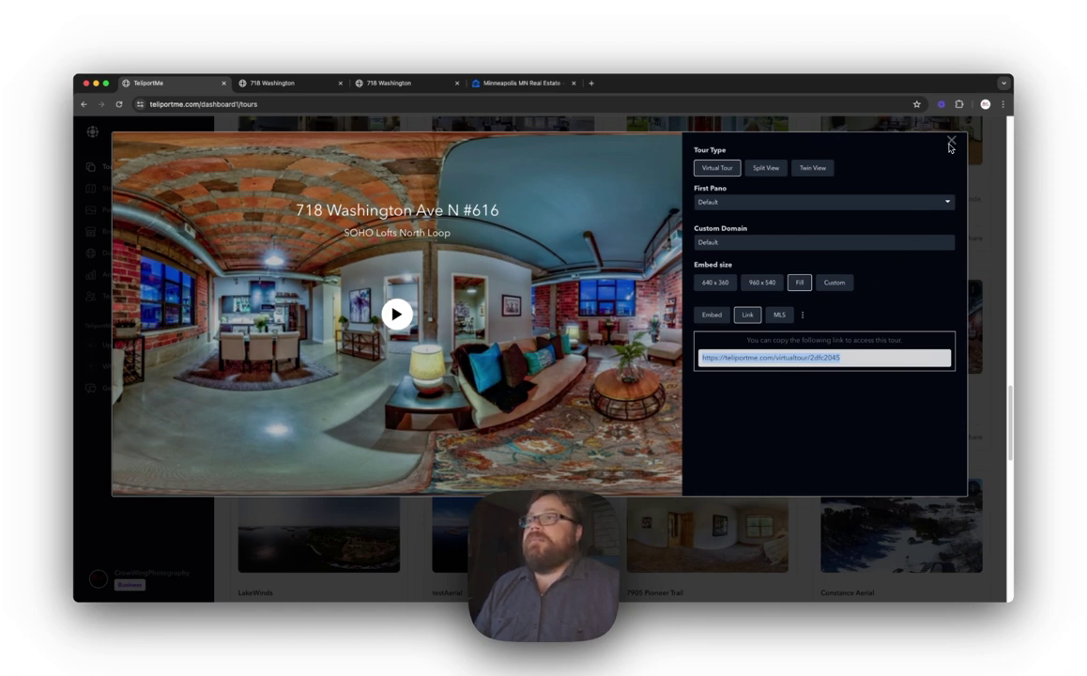
click(272, 82)
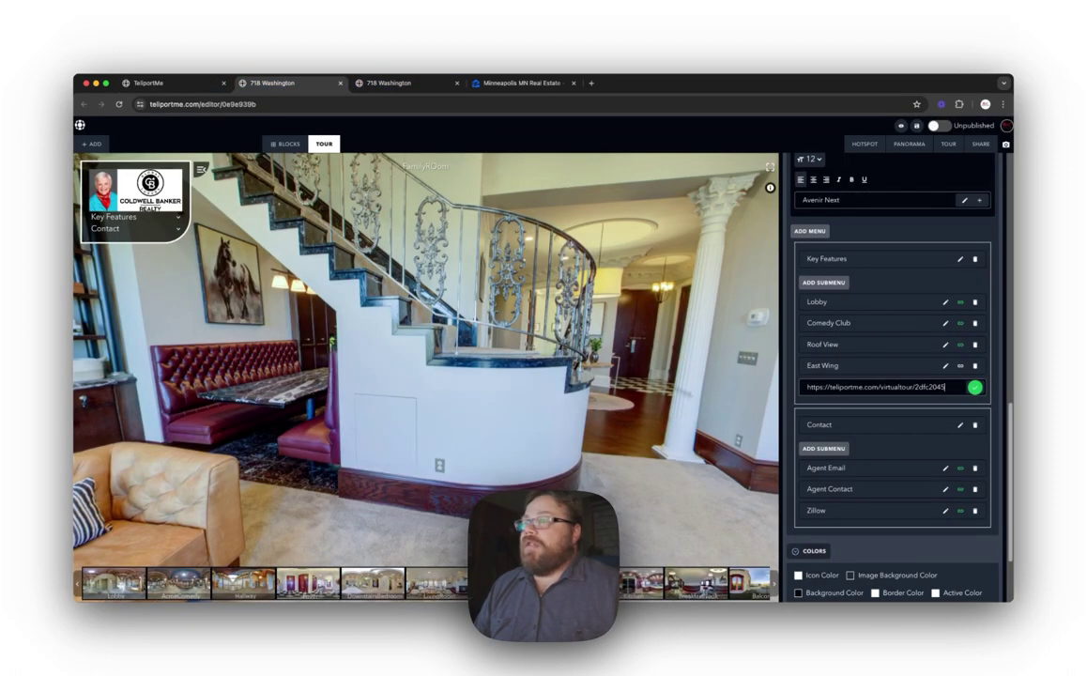
click(882, 360)
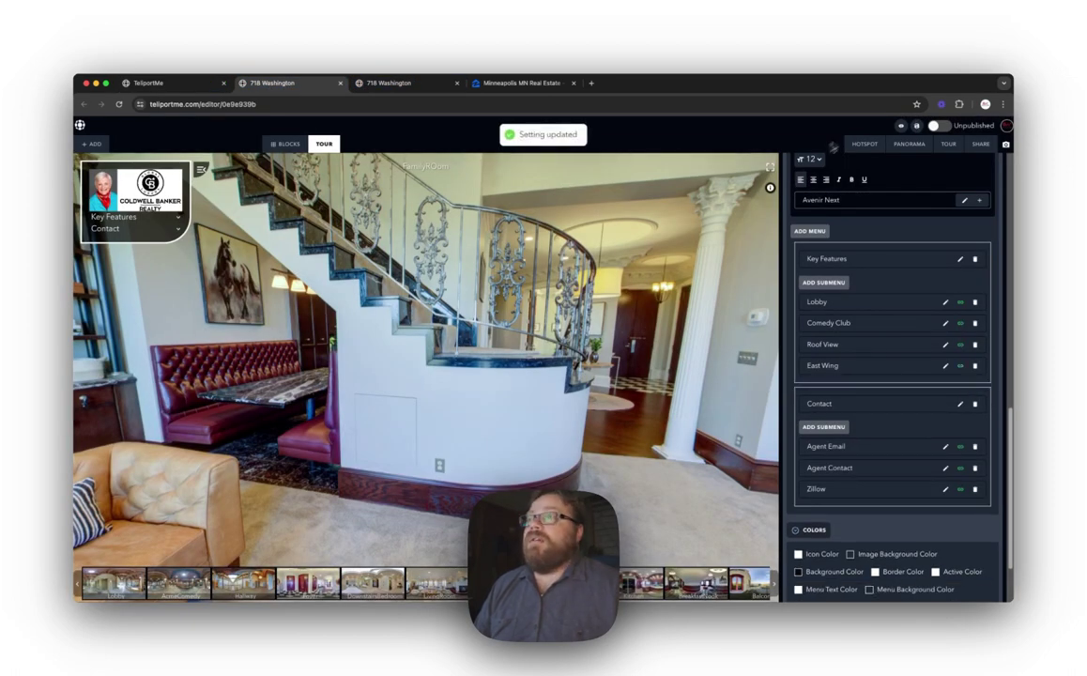
click(900, 125)
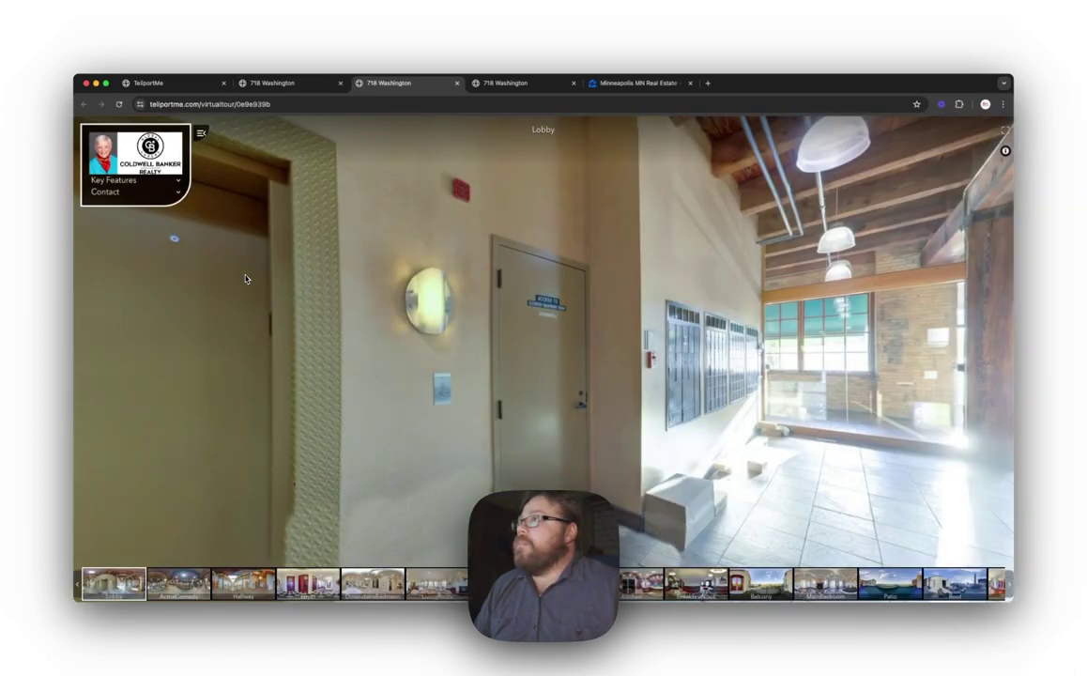
Step: In the live tour, expand Key Features, open East Wing, and play the separate linked tour
click(156, 175)
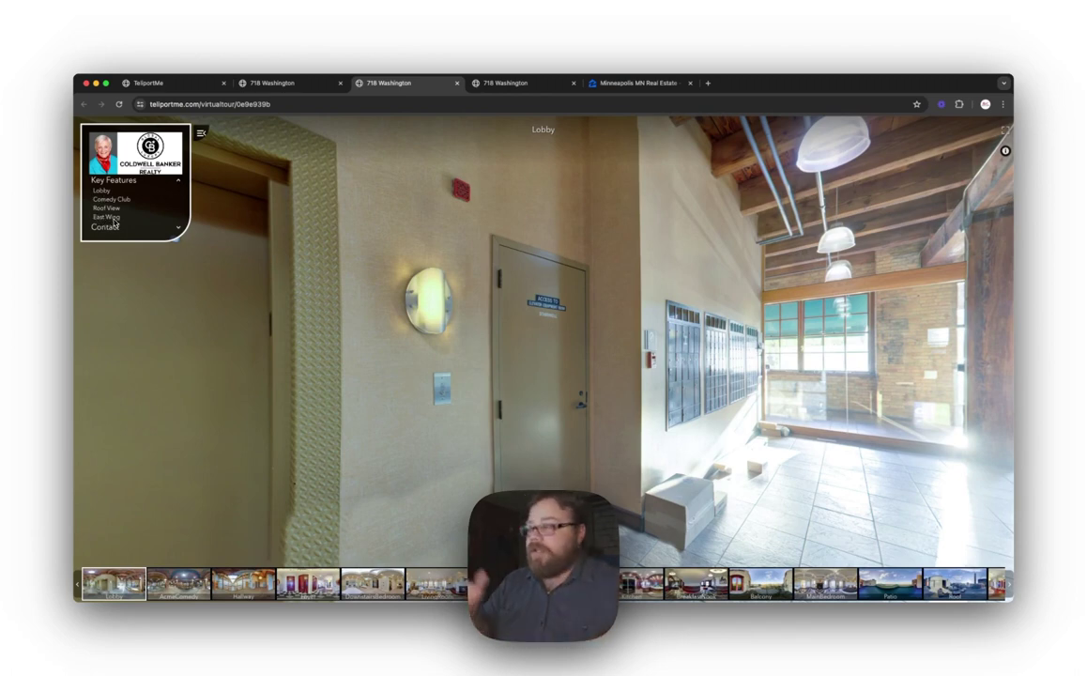
click(113, 222)
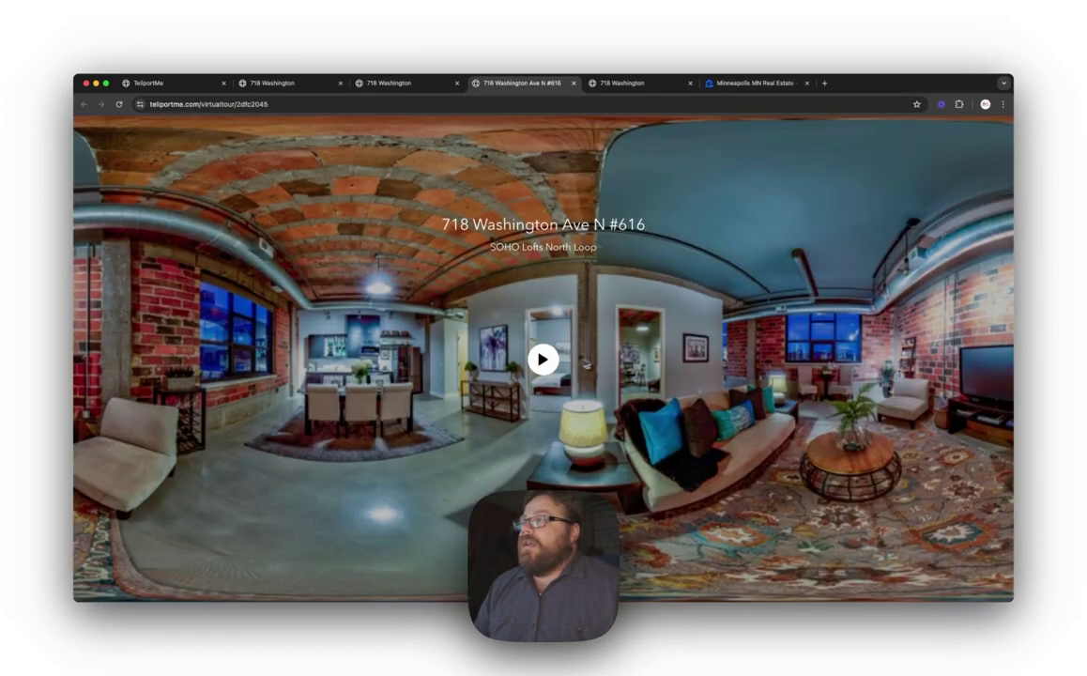
click(543, 358)
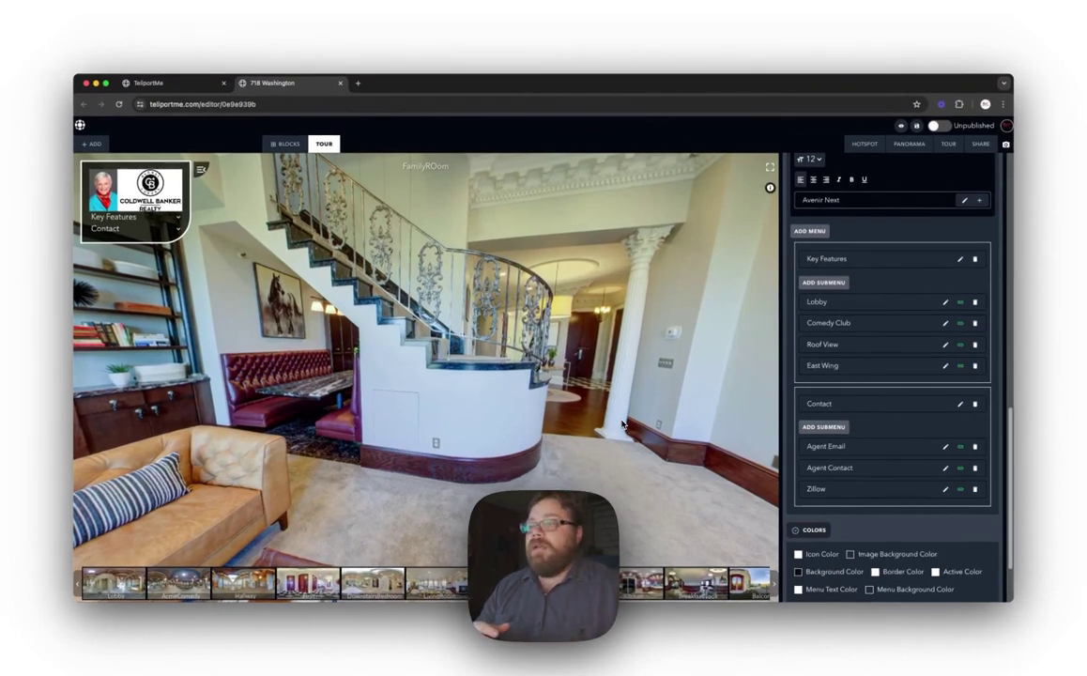
Step: Set the menu Background Color to a translucent dark blue-purple shade in the Colors settings
scroll(887, 440, down, 3)
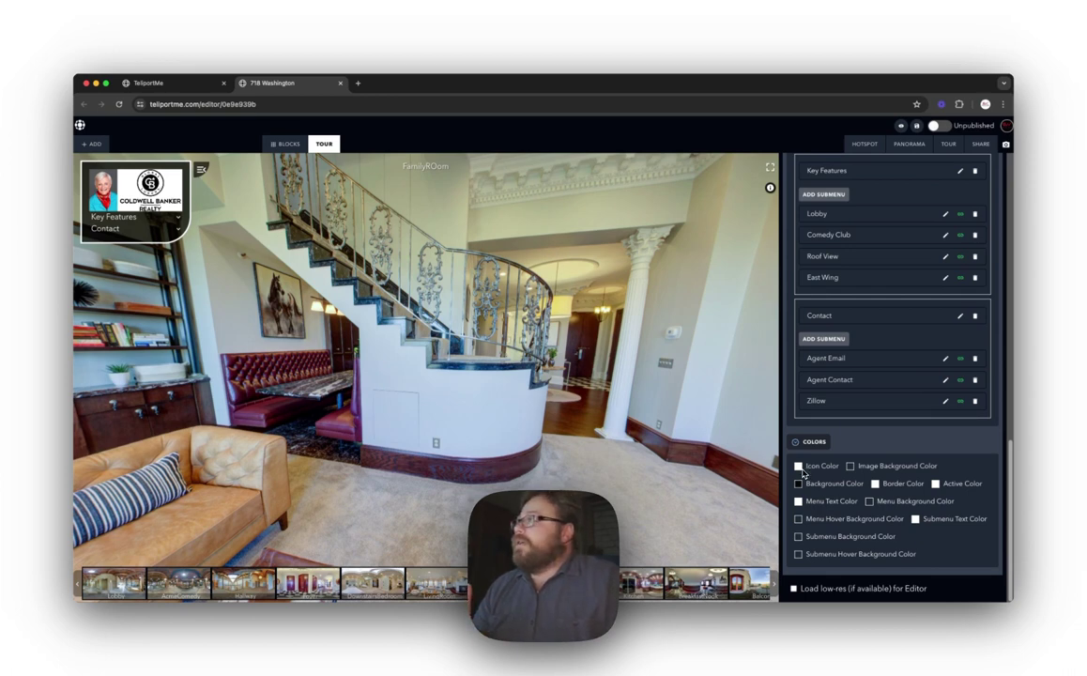
click(851, 467)
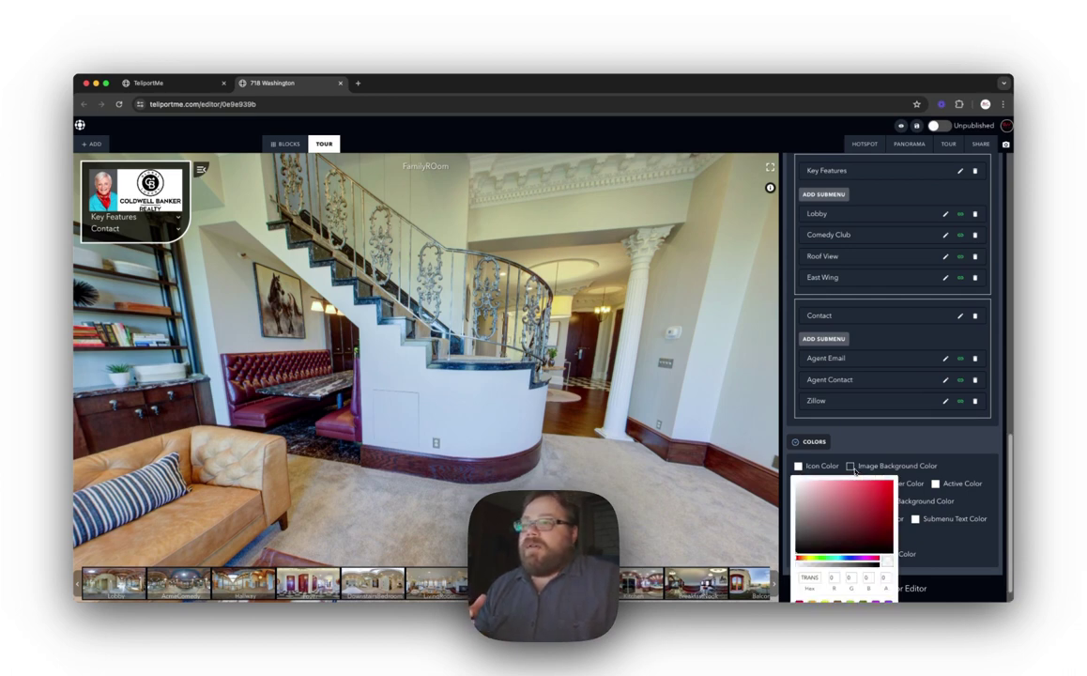
scroll(789, 492, down, 1)
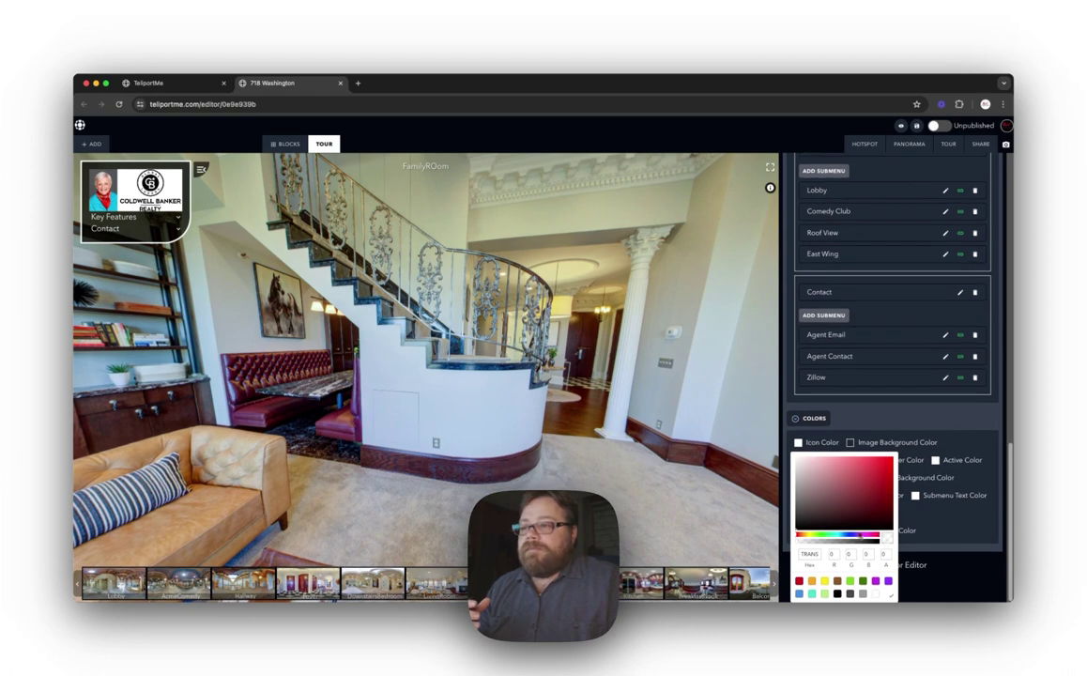
click(855, 538)
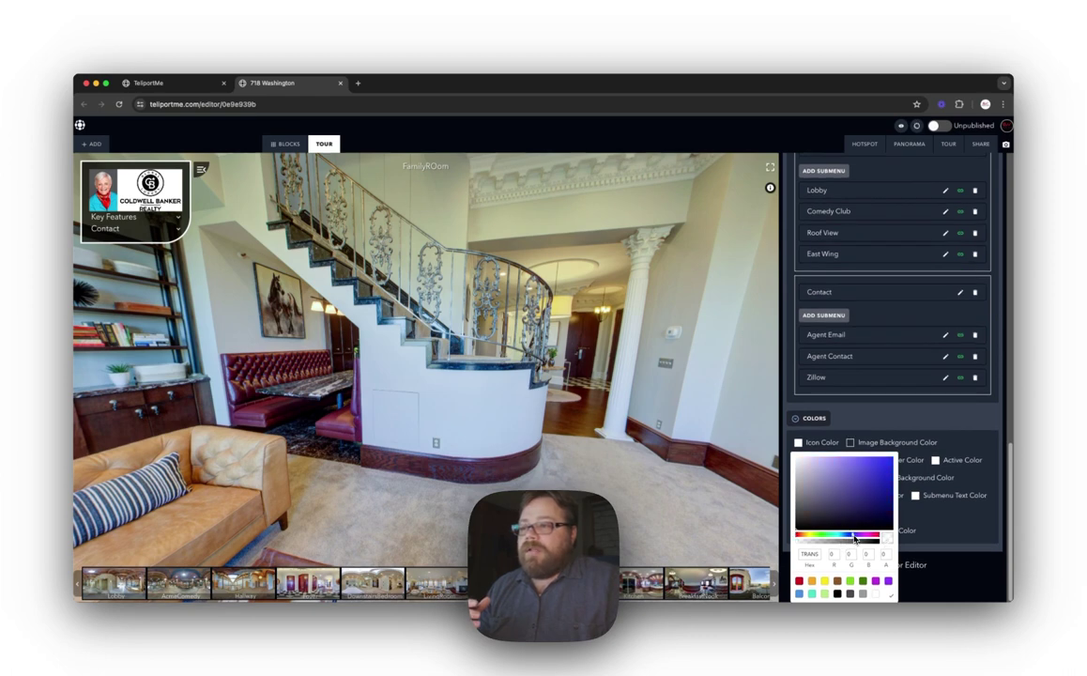
click(889, 491)
drag(889, 490, 886, 525)
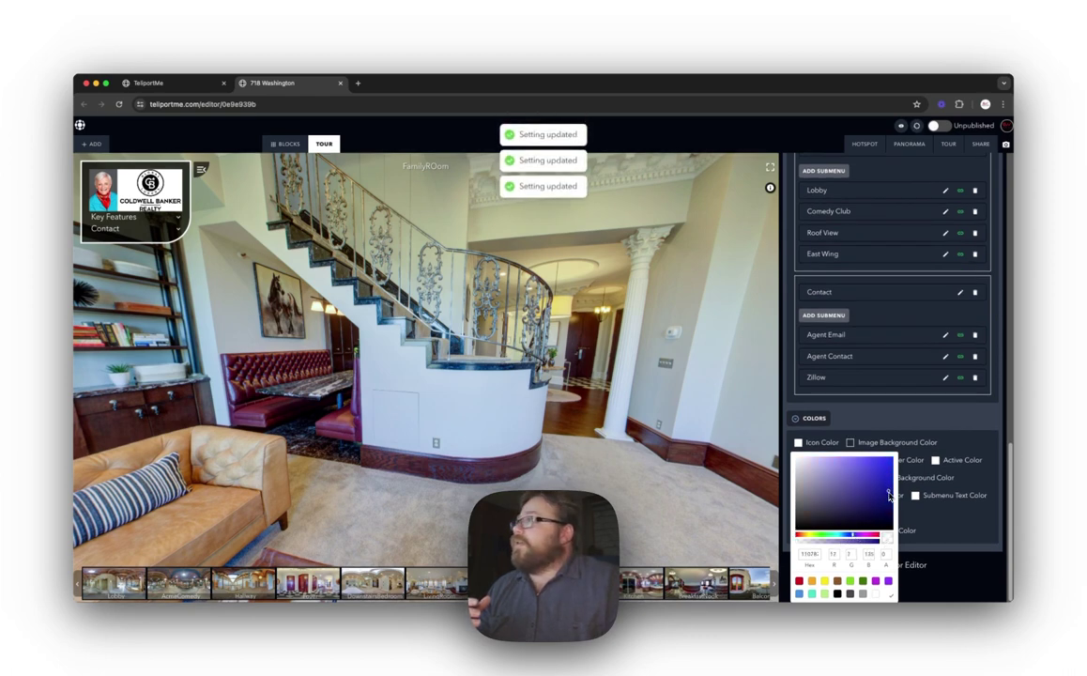
scroll(878, 611, down, 1)
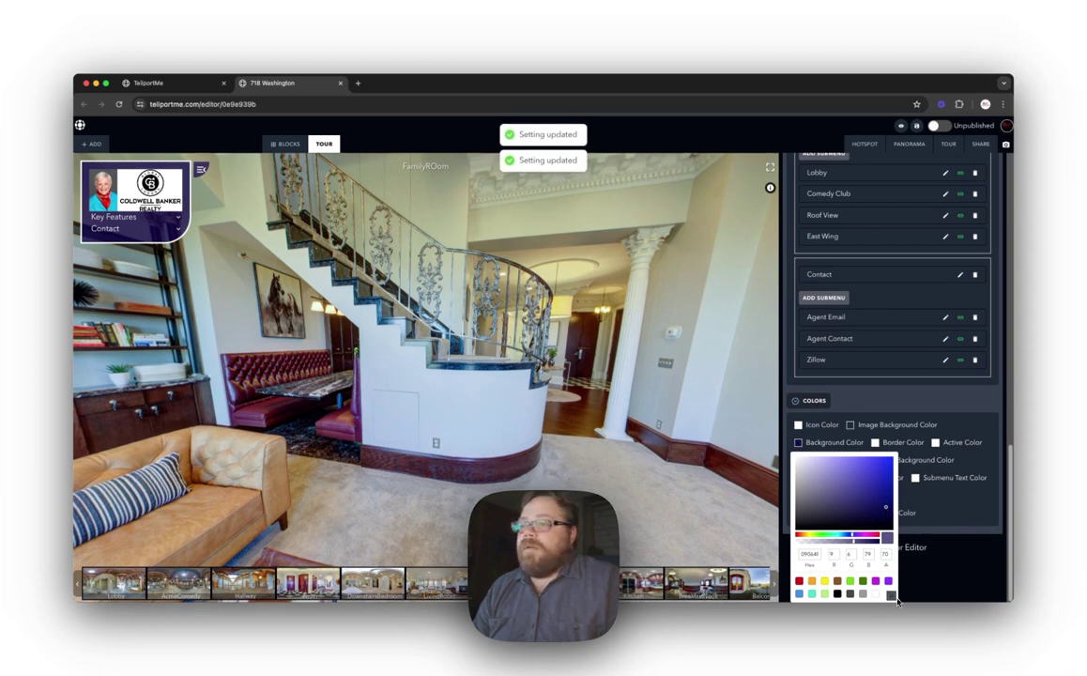
click(878, 610)
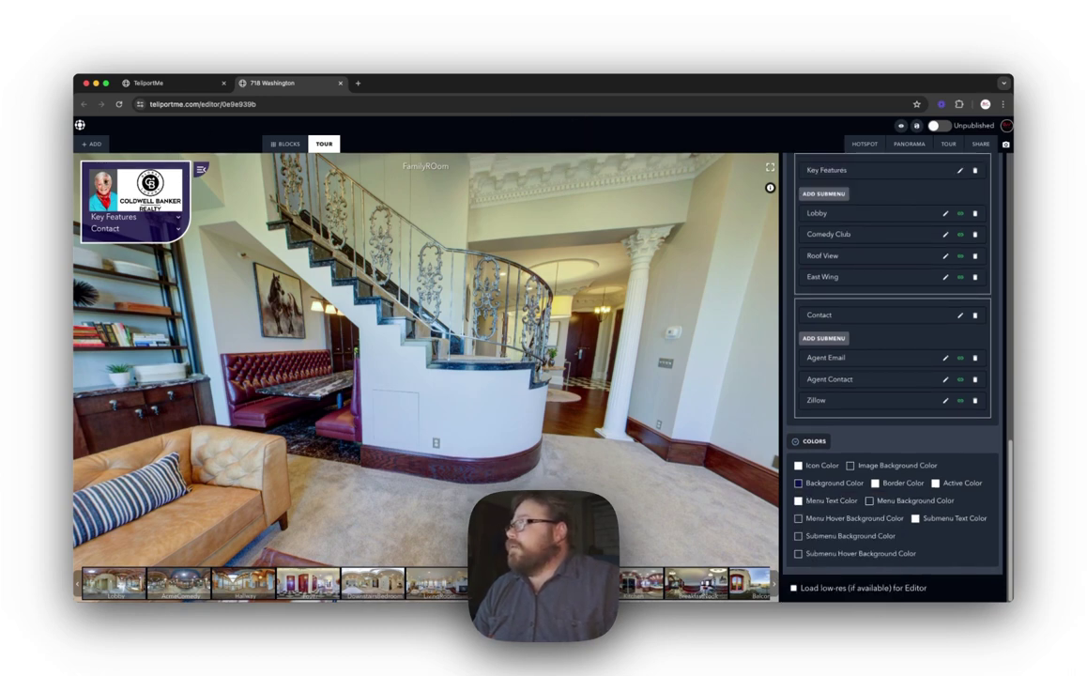
Step: Set the Menu Hover Background Color to the blue preset swatch
click(869, 500)
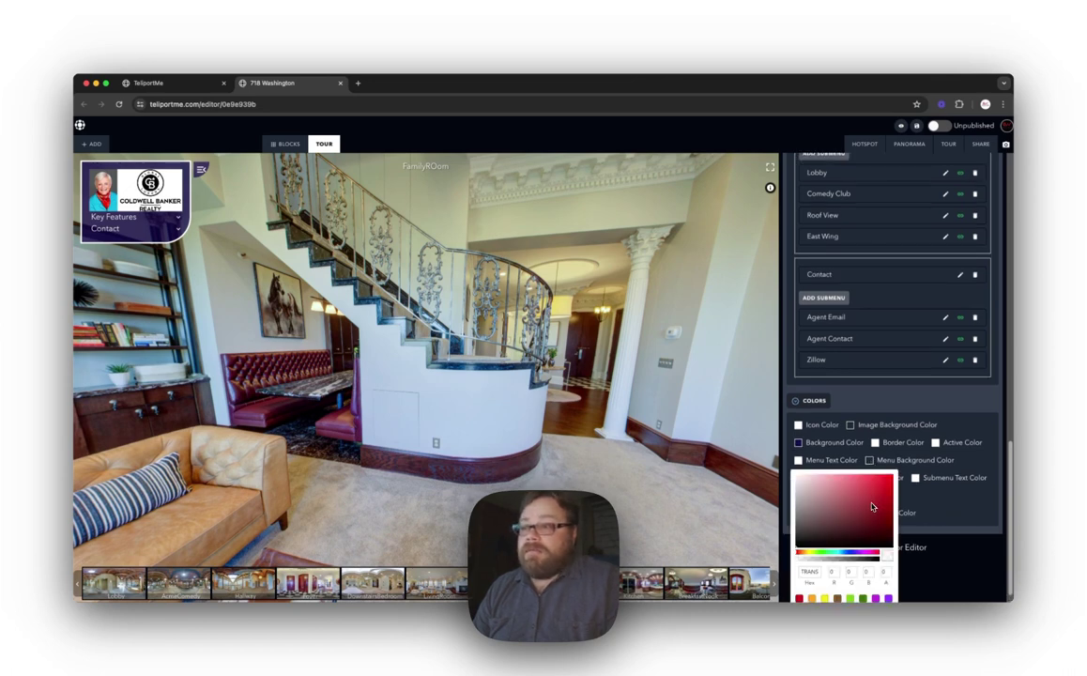
scroll(804, 492, down, 2)
click(891, 590)
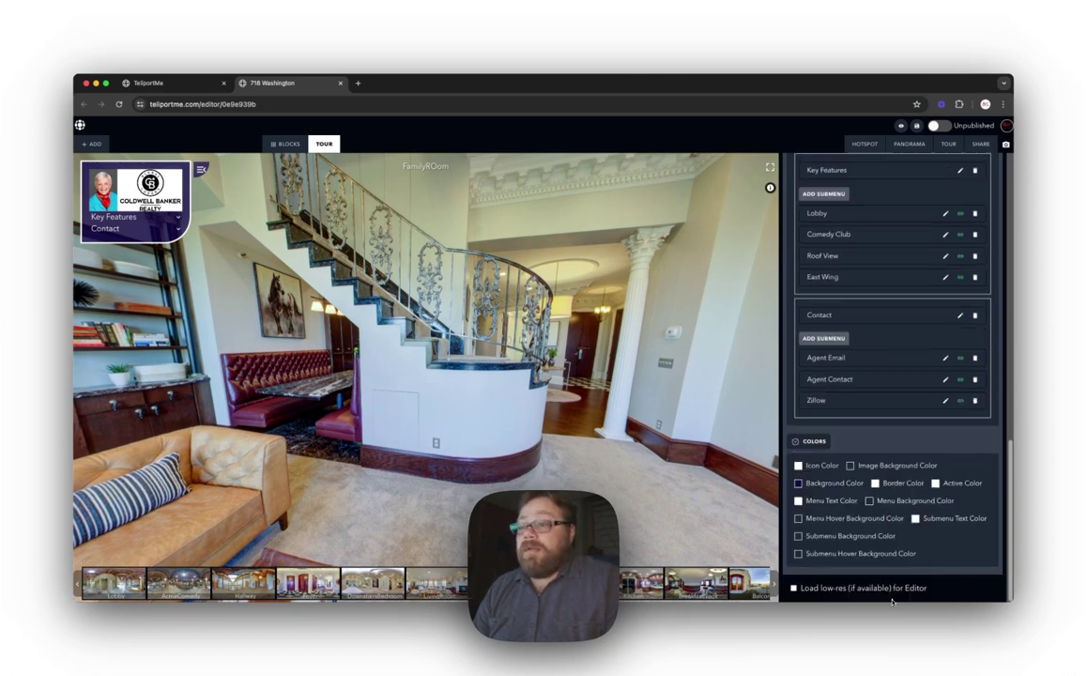
click(798, 521)
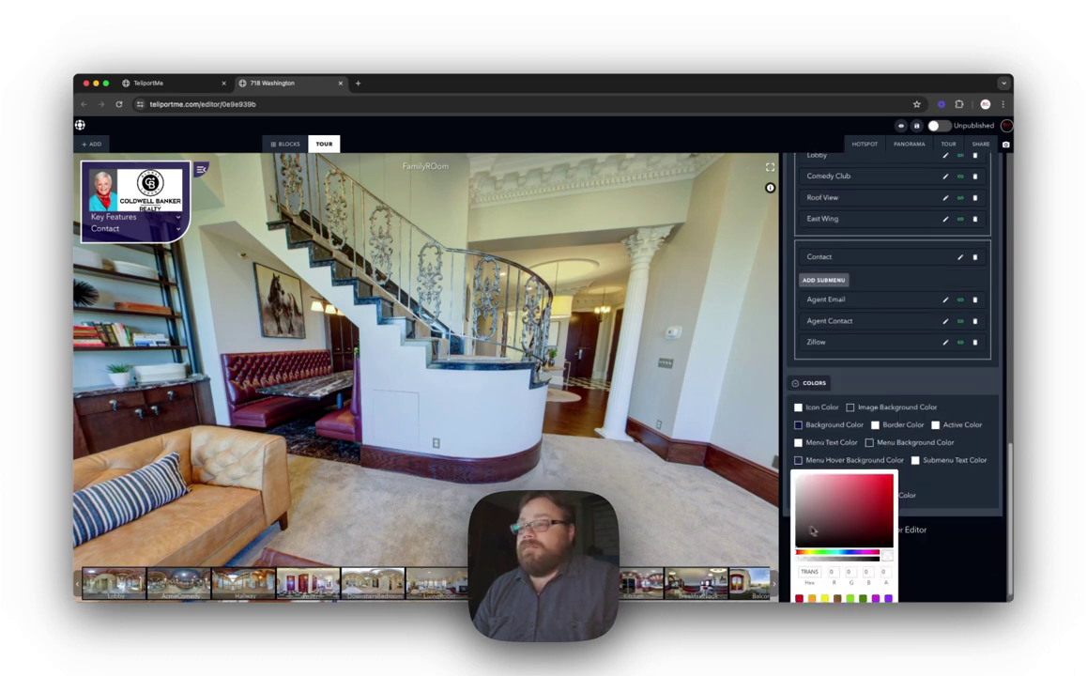
scroll(855, 526, down, 2)
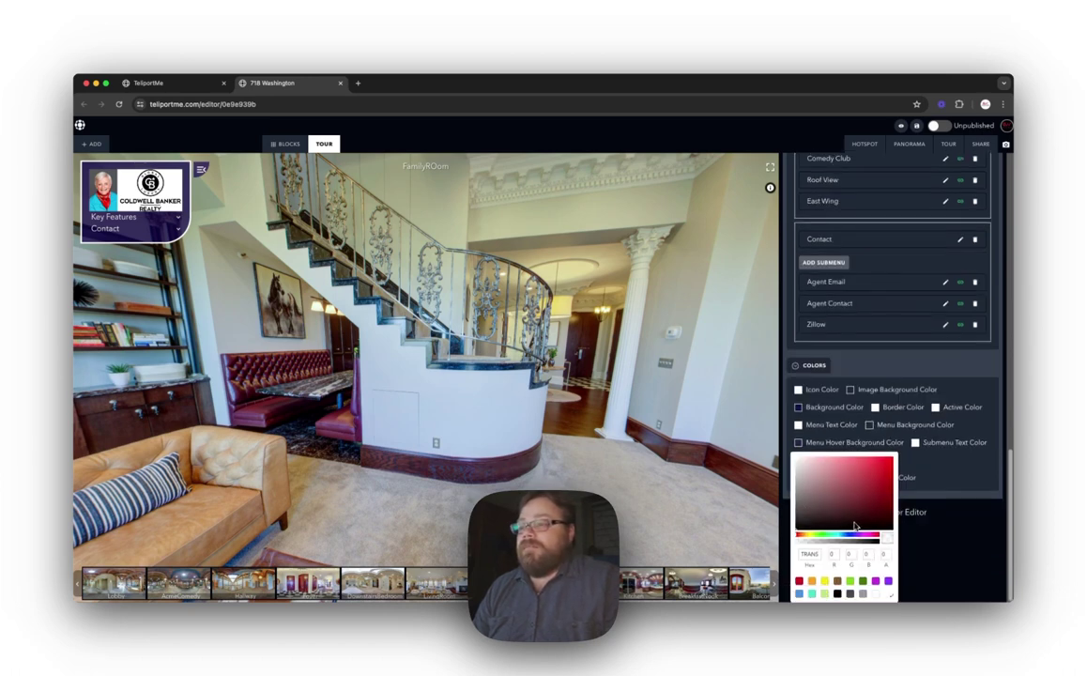
click(812, 593)
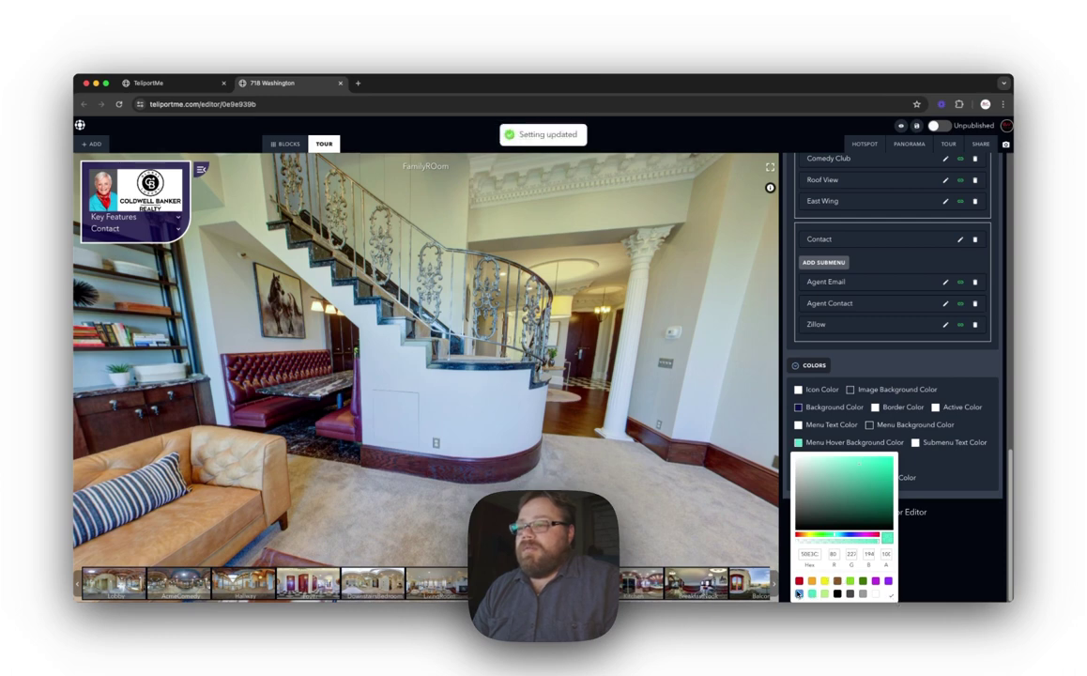
click(798, 593)
click(891, 595)
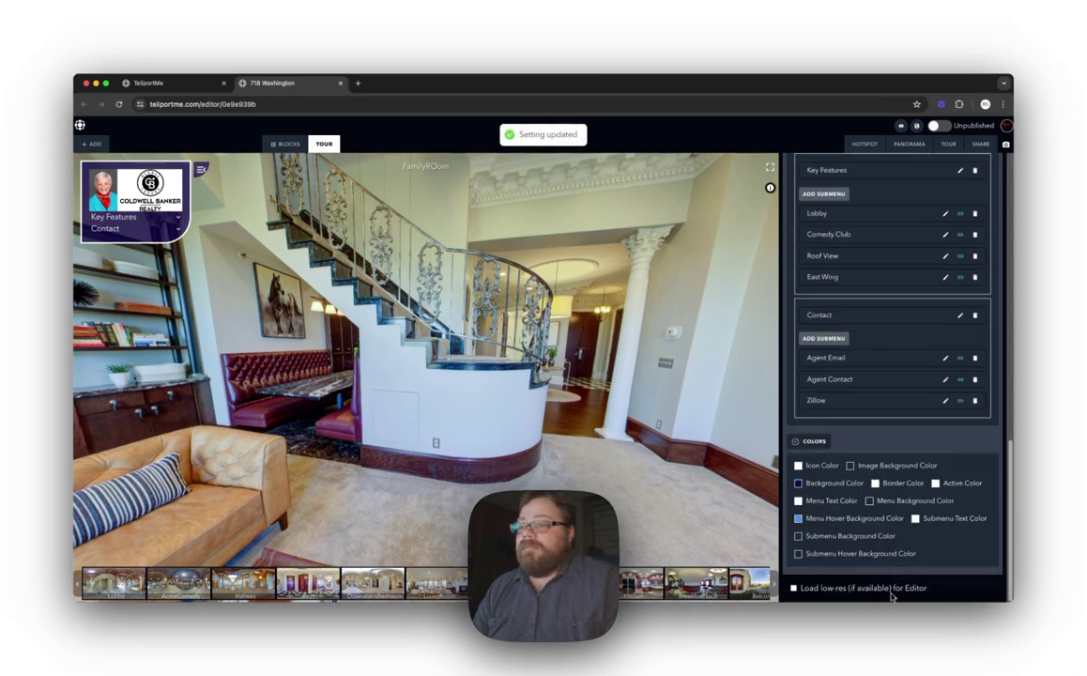
Step: Set the Submenu Hover Background Color to blue, checking Key Features and Contact in the preview
click(146, 222)
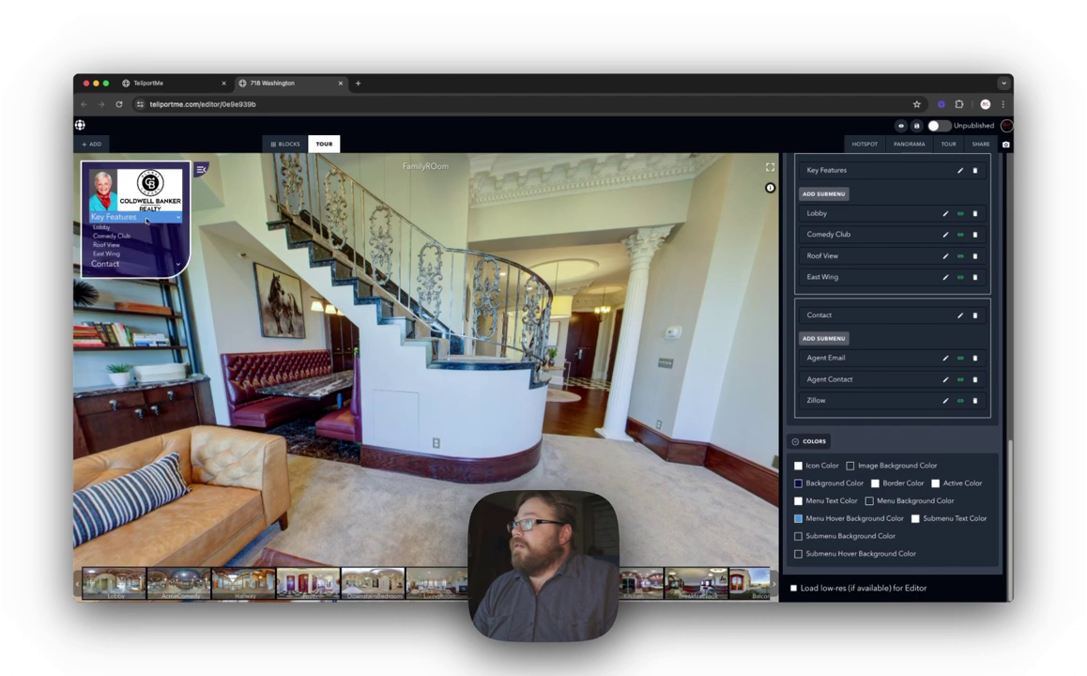
click(140, 263)
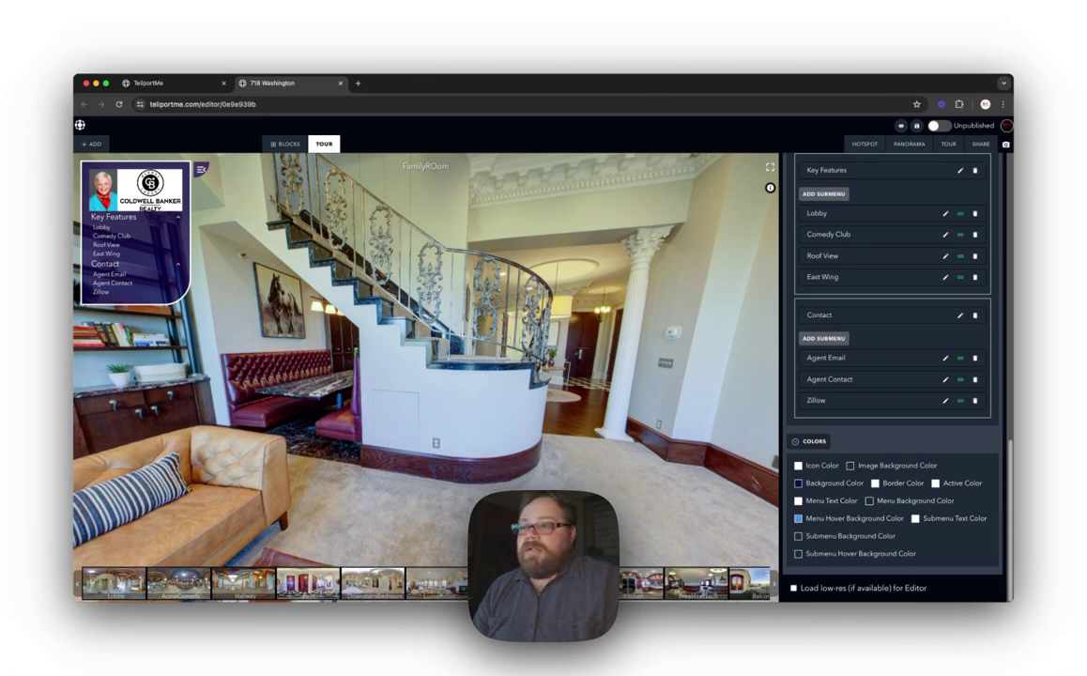
click(798, 556)
scroll(816, 563, down, 2)
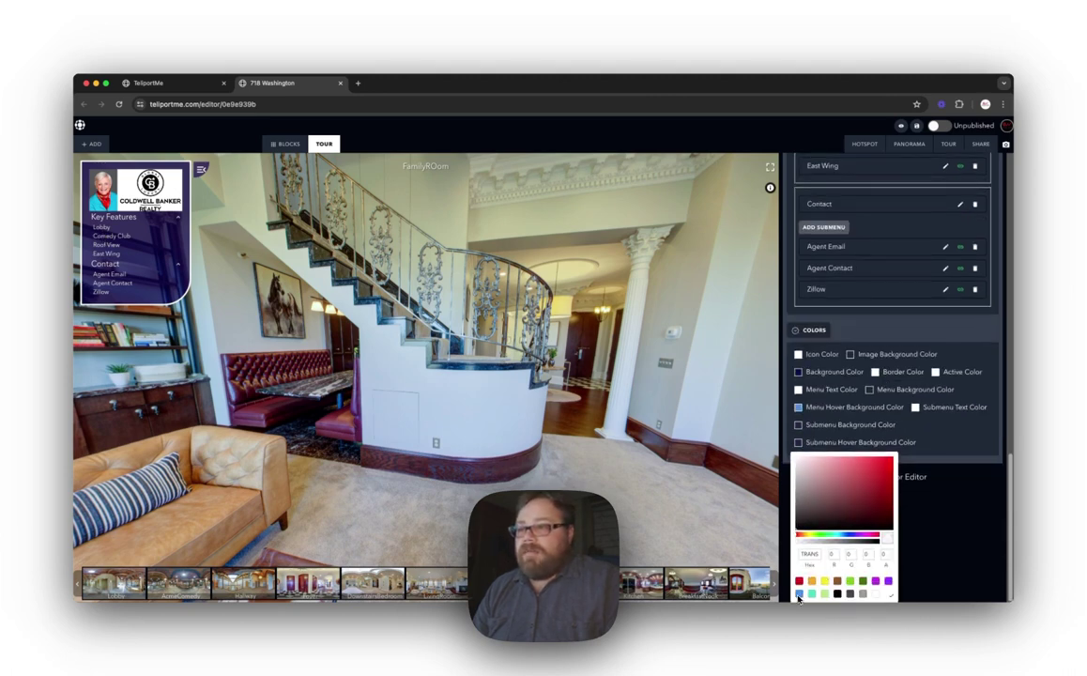
click(799, 593)
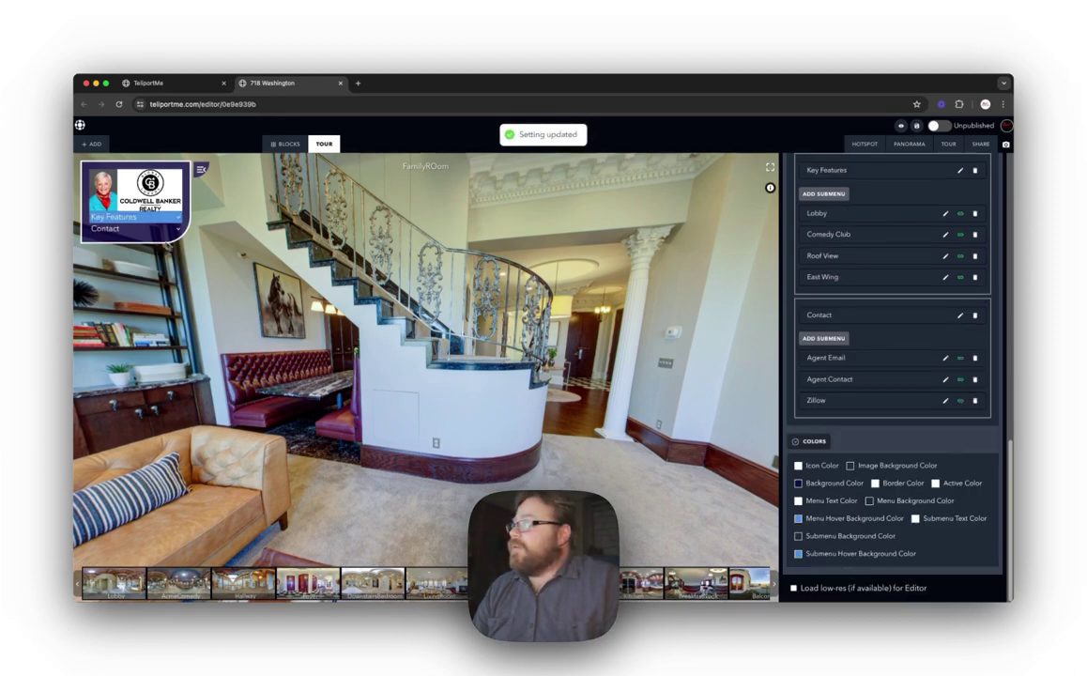
click(174, 220)
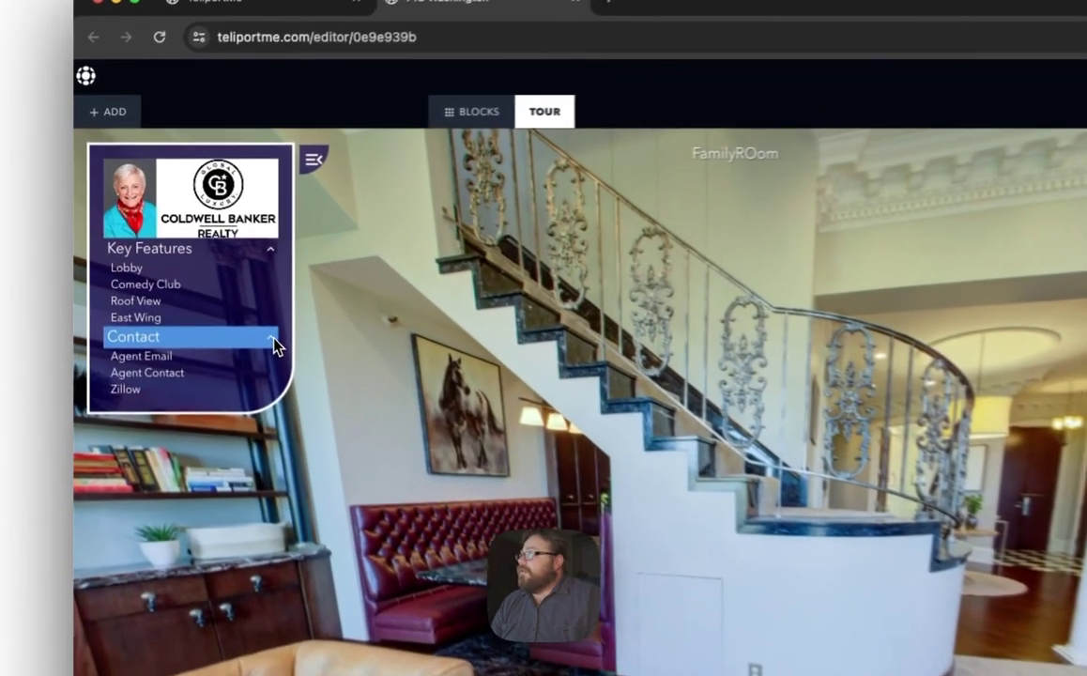